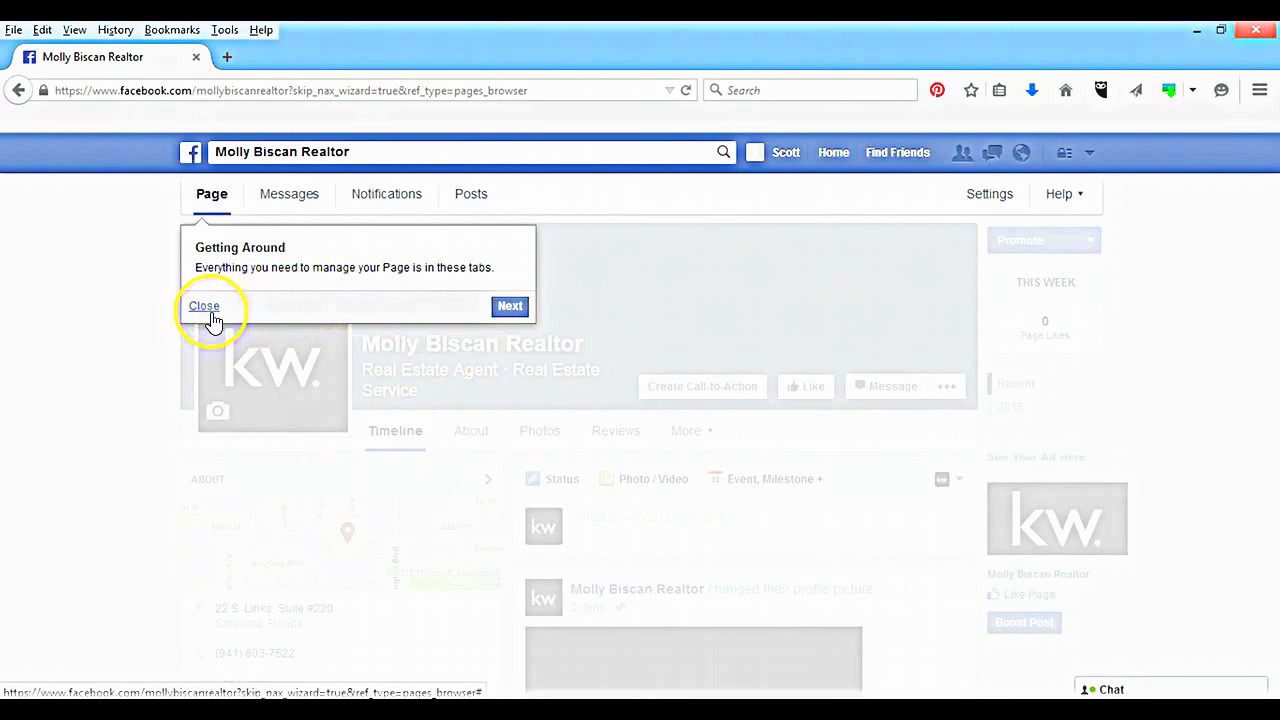
- Dismiss the Getting Around introduction on the new business page
left_click(206, 308)
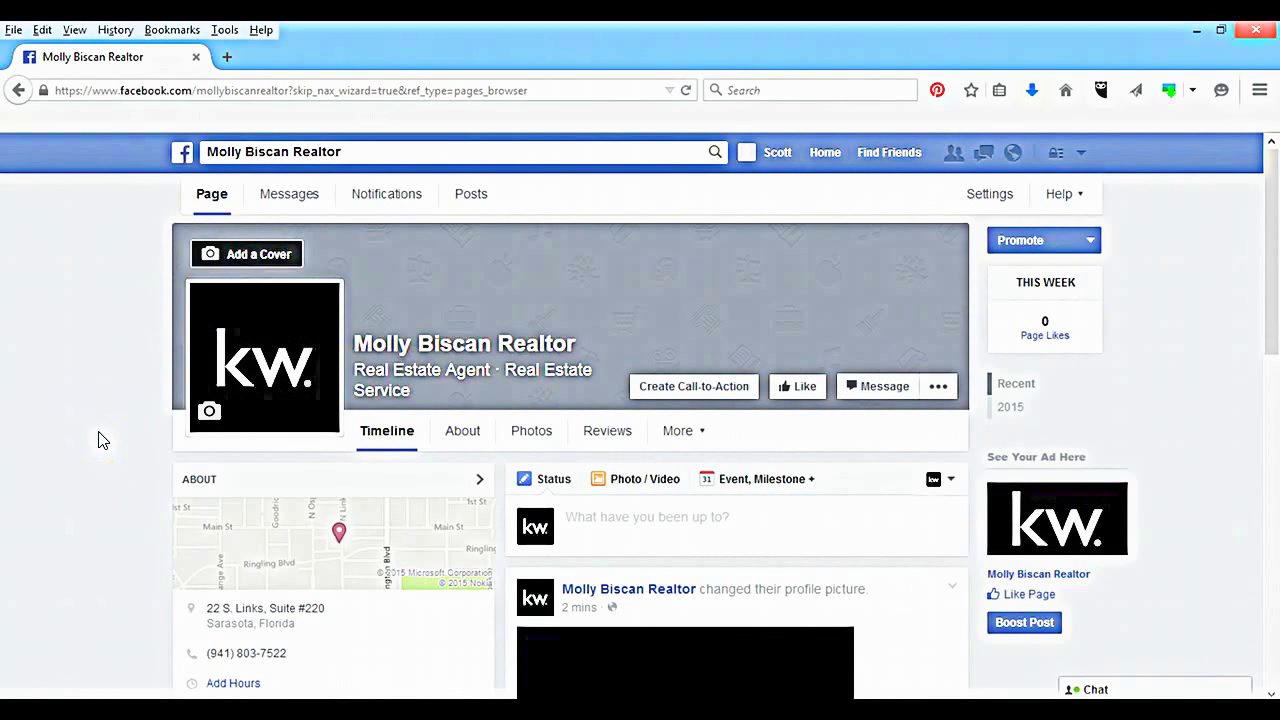
- Look over the page's timeline posts, About details, photos, profile picture and empty cover area
scroll(114, 443, "down", 2)
left_click(582, 578)
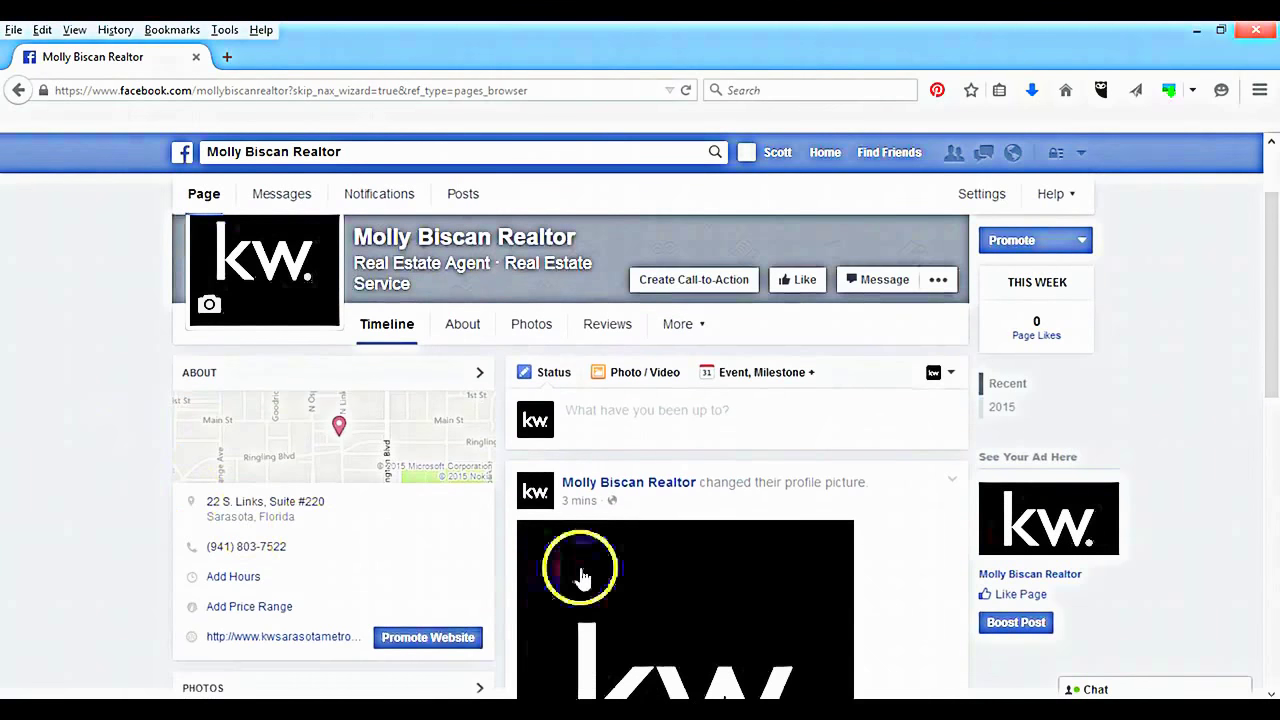
left_click(703, 443)
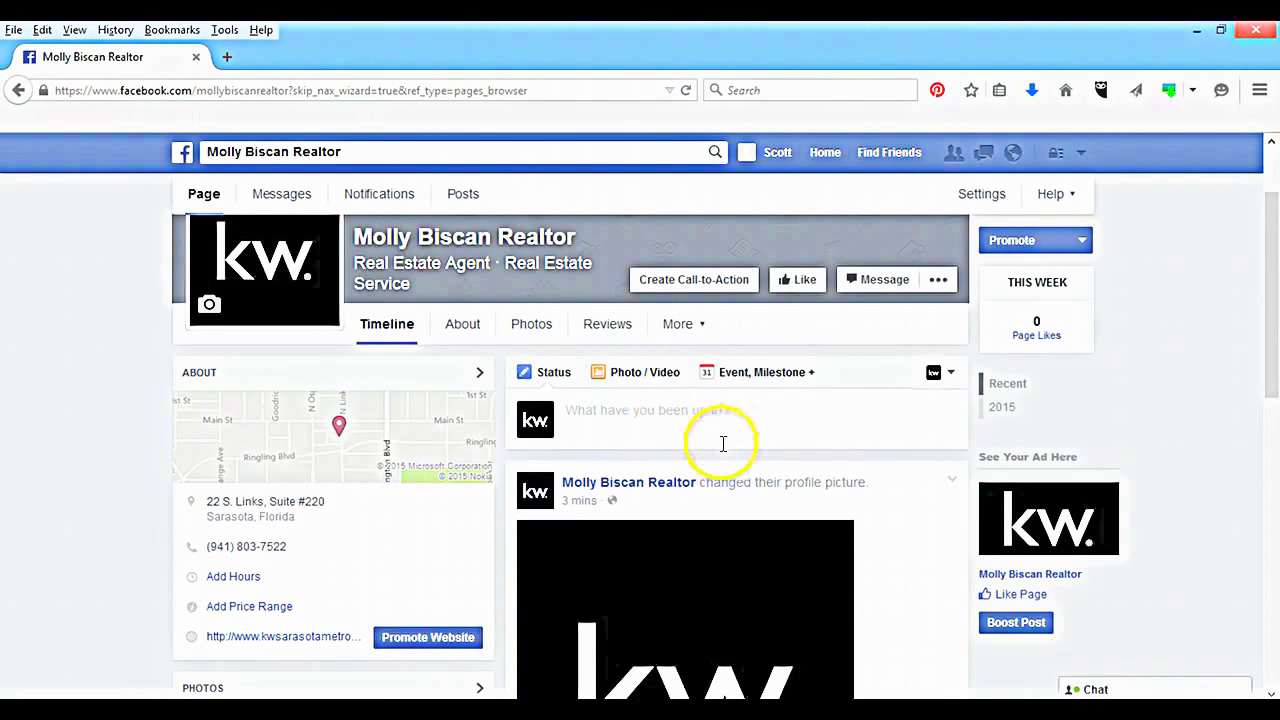
scroll(777, 449, "down", 2)
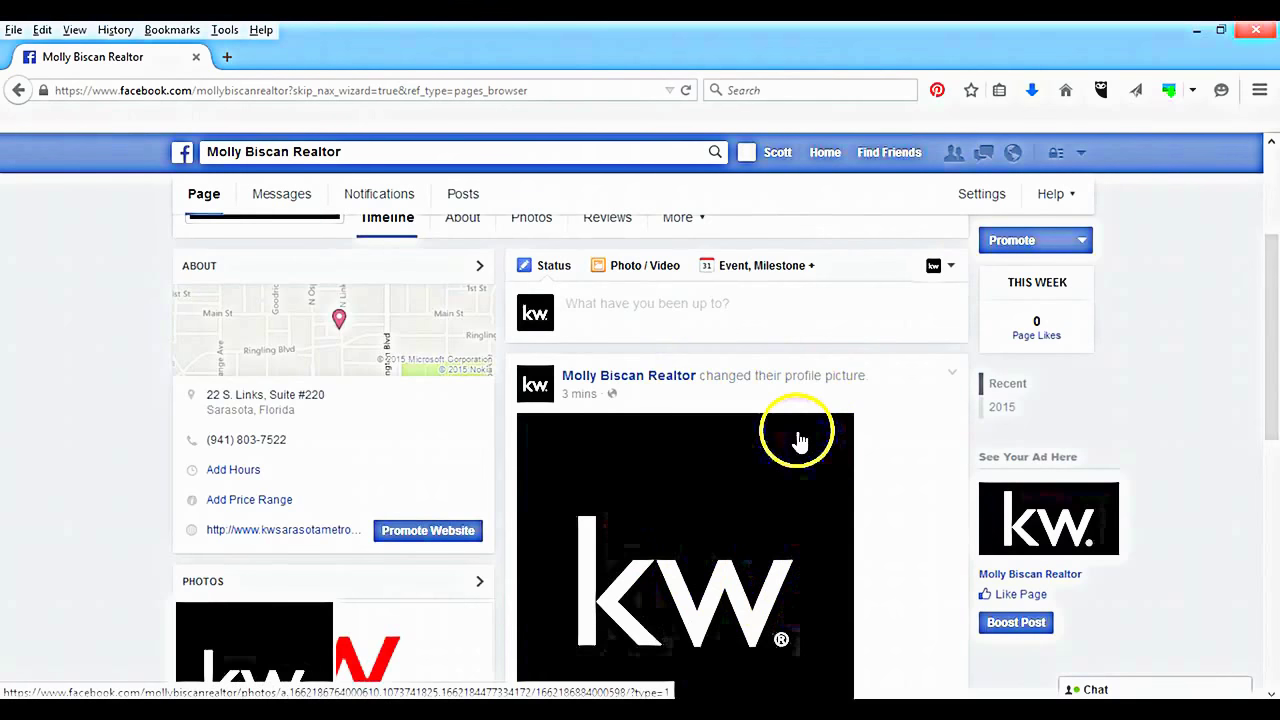
scroll(800, 440, "down", 8)
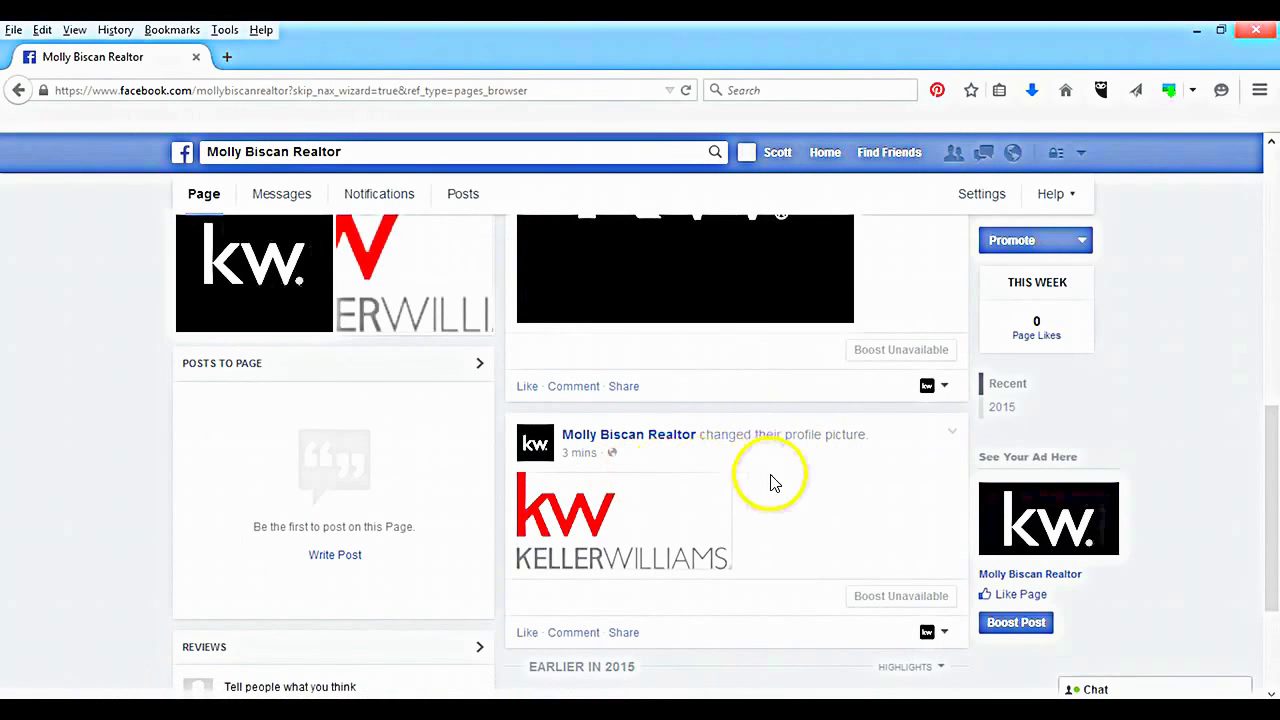
scroll(744, 491, "up", 6)
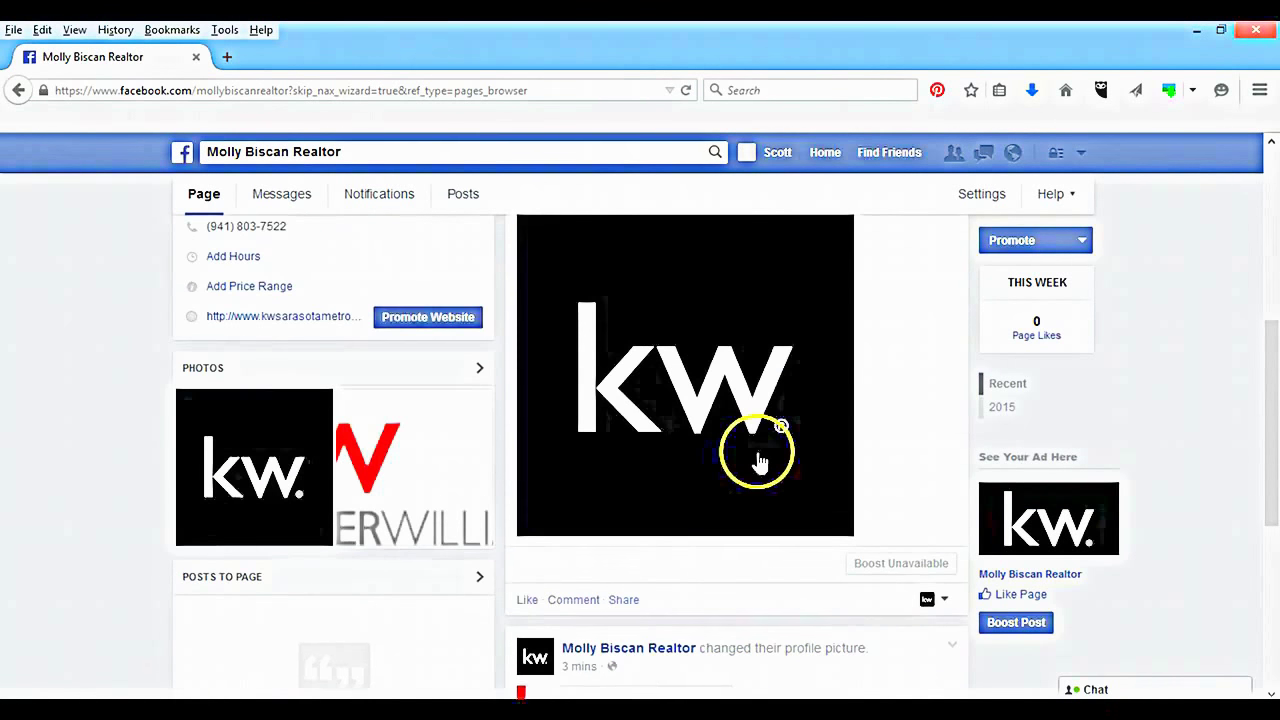
scroll(757, 460, "up", 2)
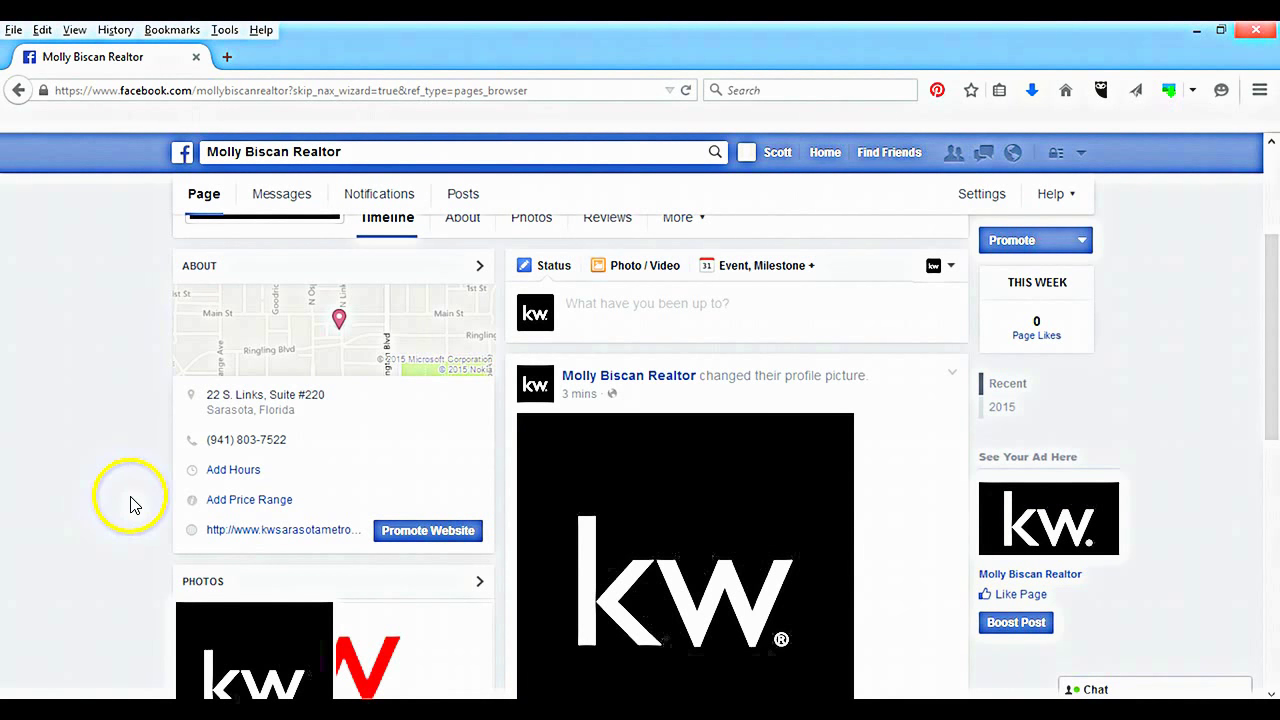
scroll(130, 495, "up", 4)
mouse_move(292, 380)
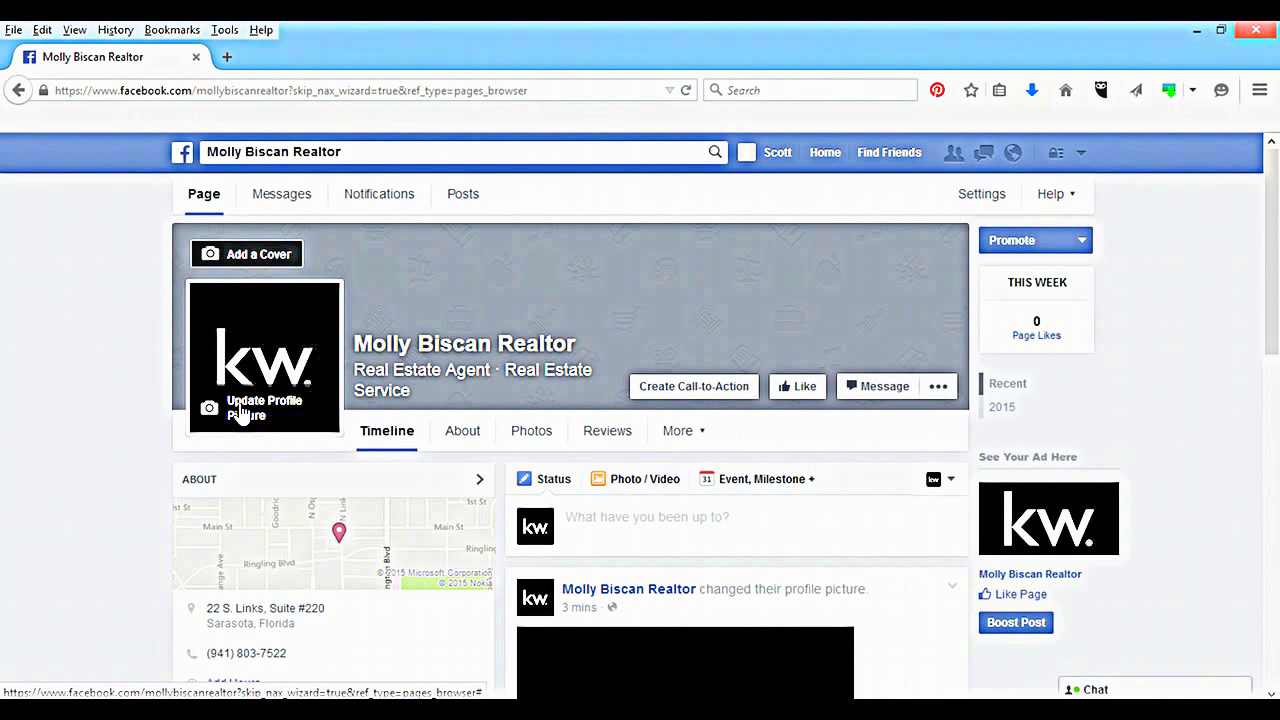
left_click(455, 355)
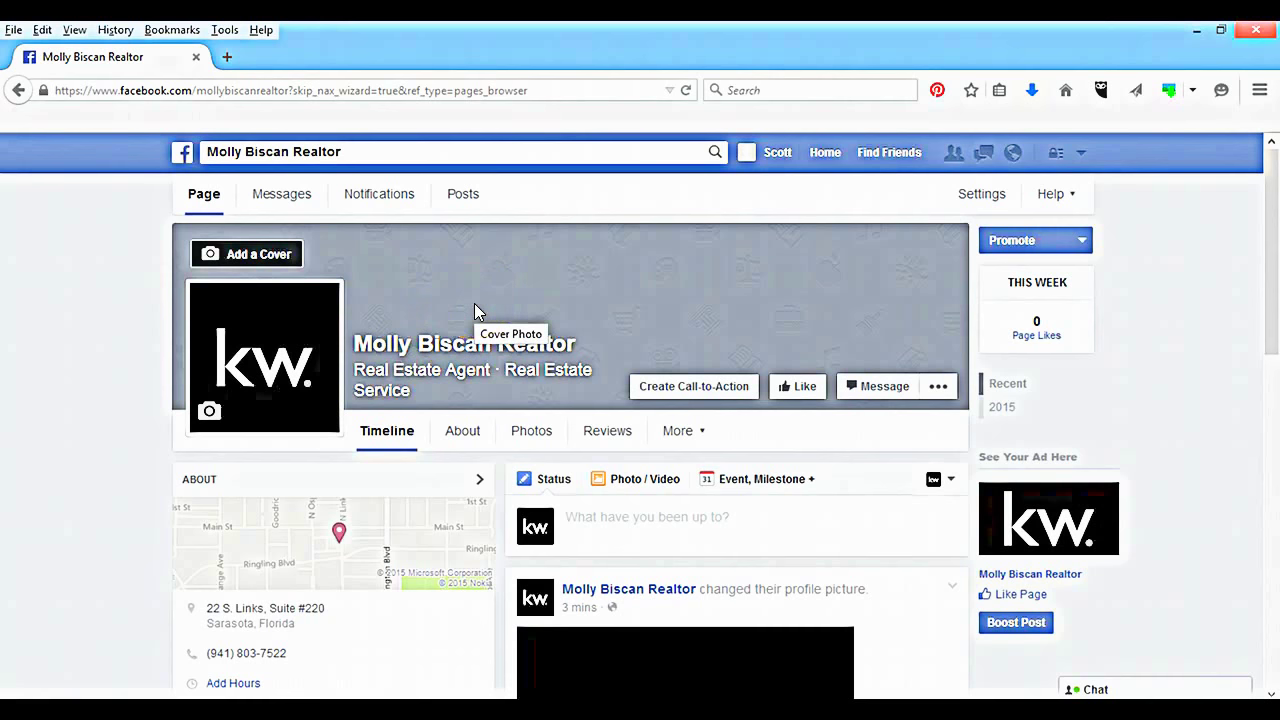
- Like the realtor business page
left_click(805, 388)
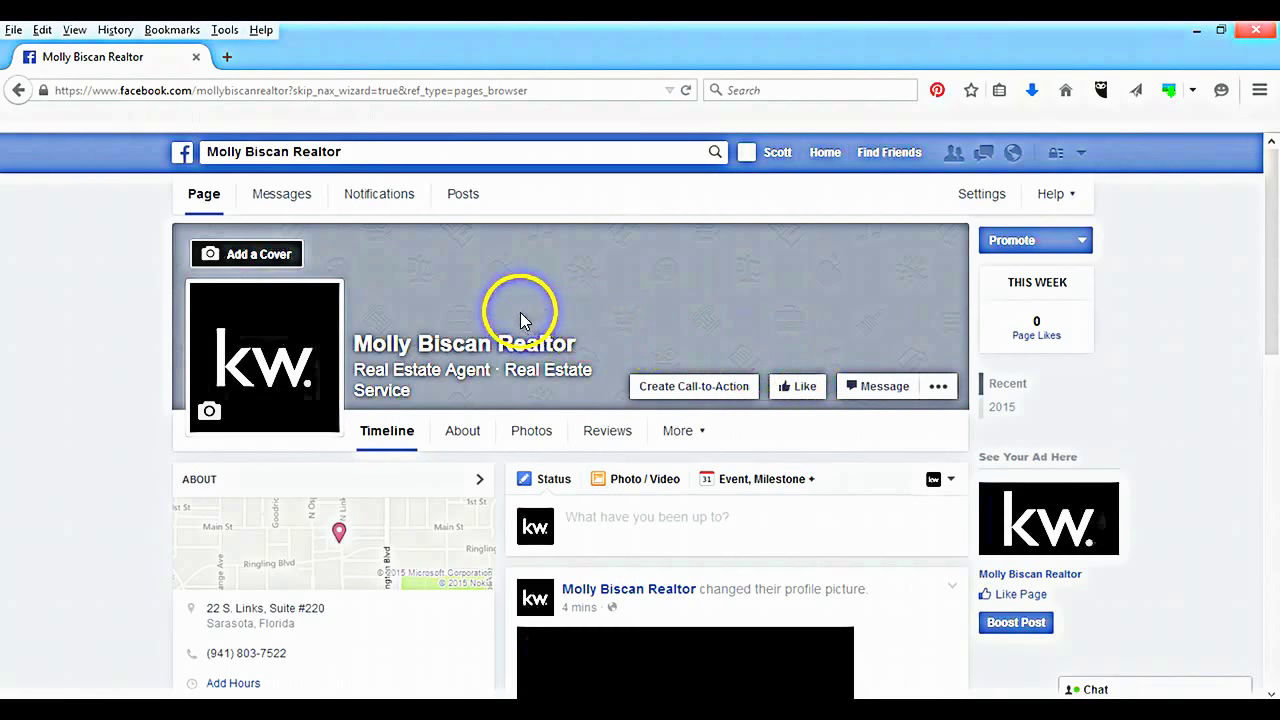
left_click(794, 388)
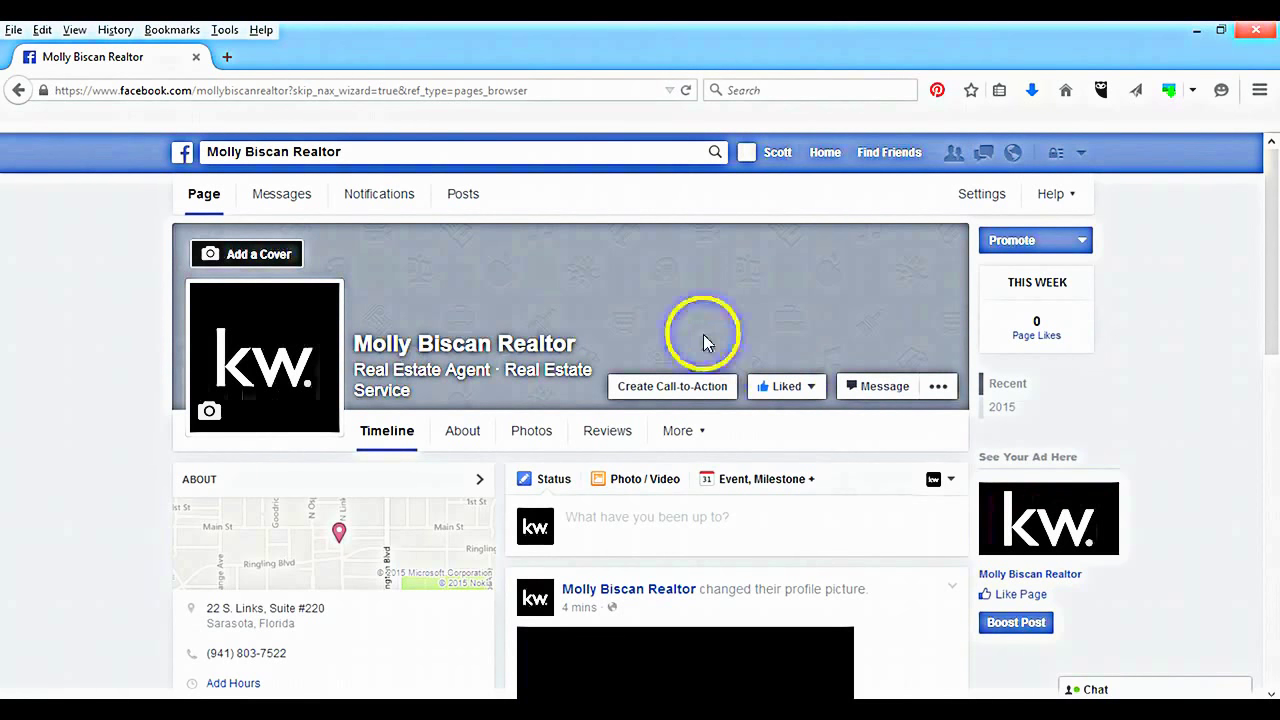
- Open facebook.com/kellerwilliamsrealty in a new browser tab
left_click(277, 253)
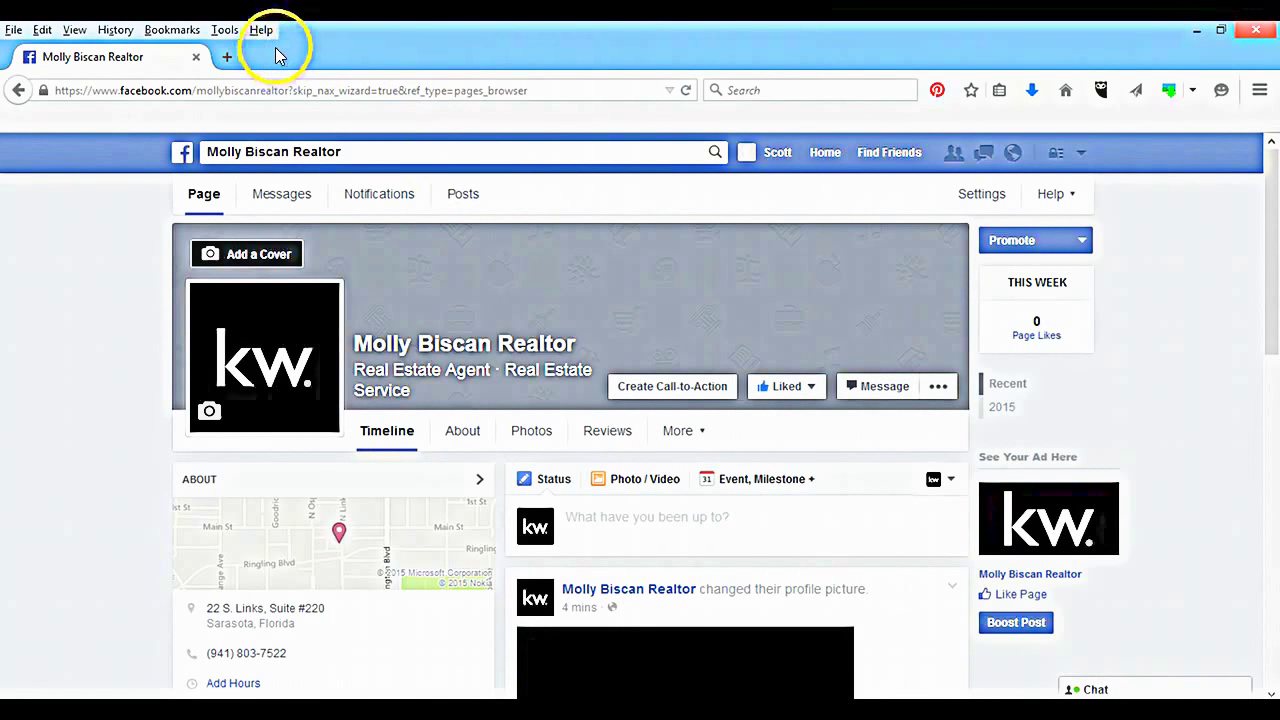
left_click(228, 58)
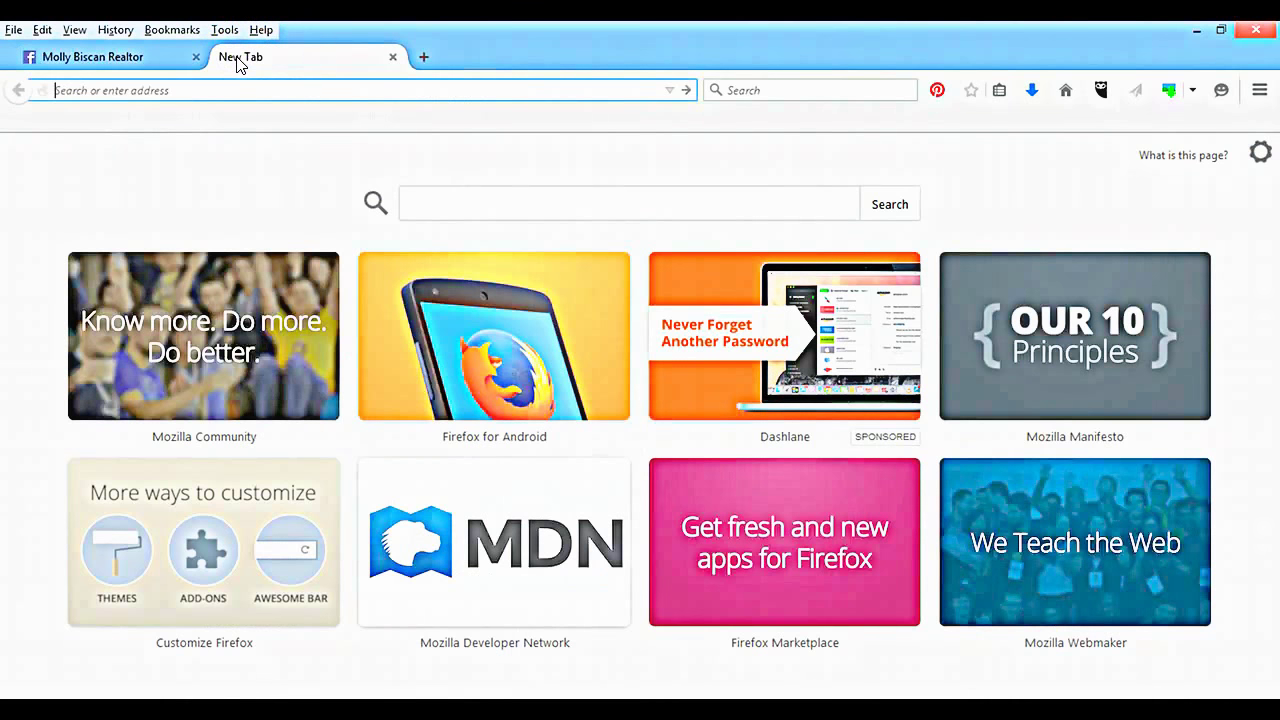
type("facebook.com/")
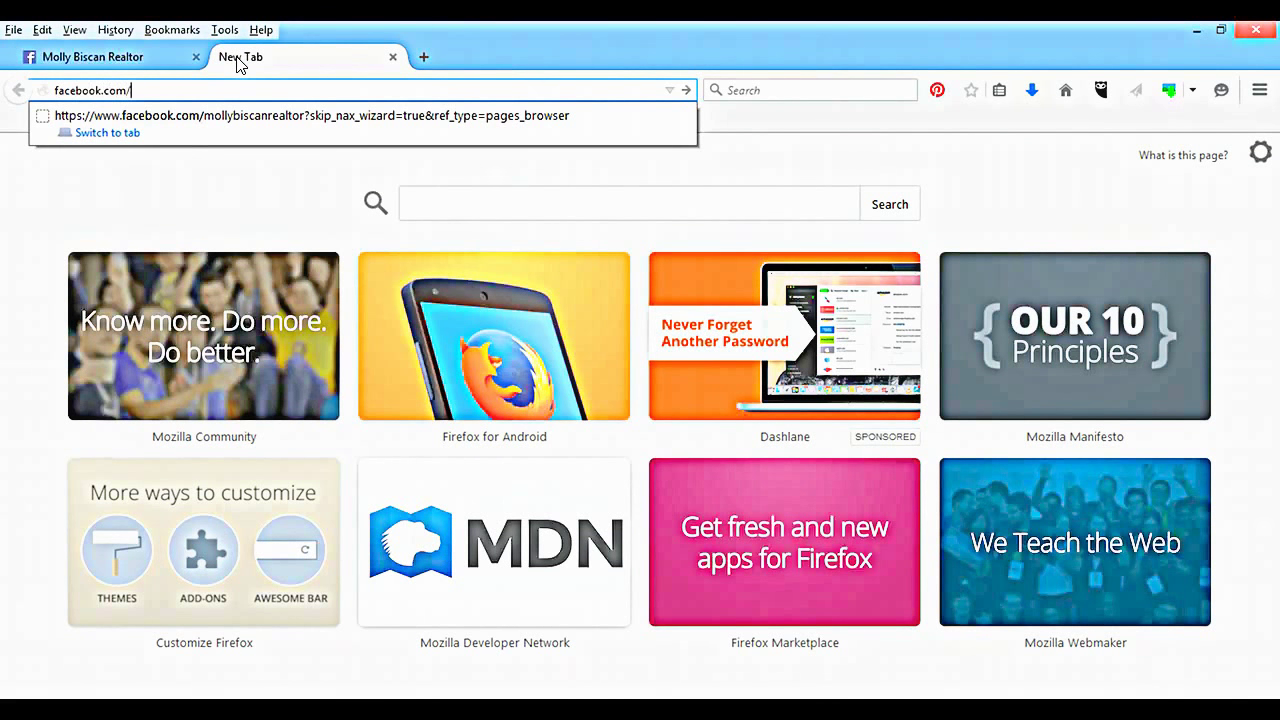
type("kellerwilliamsr")
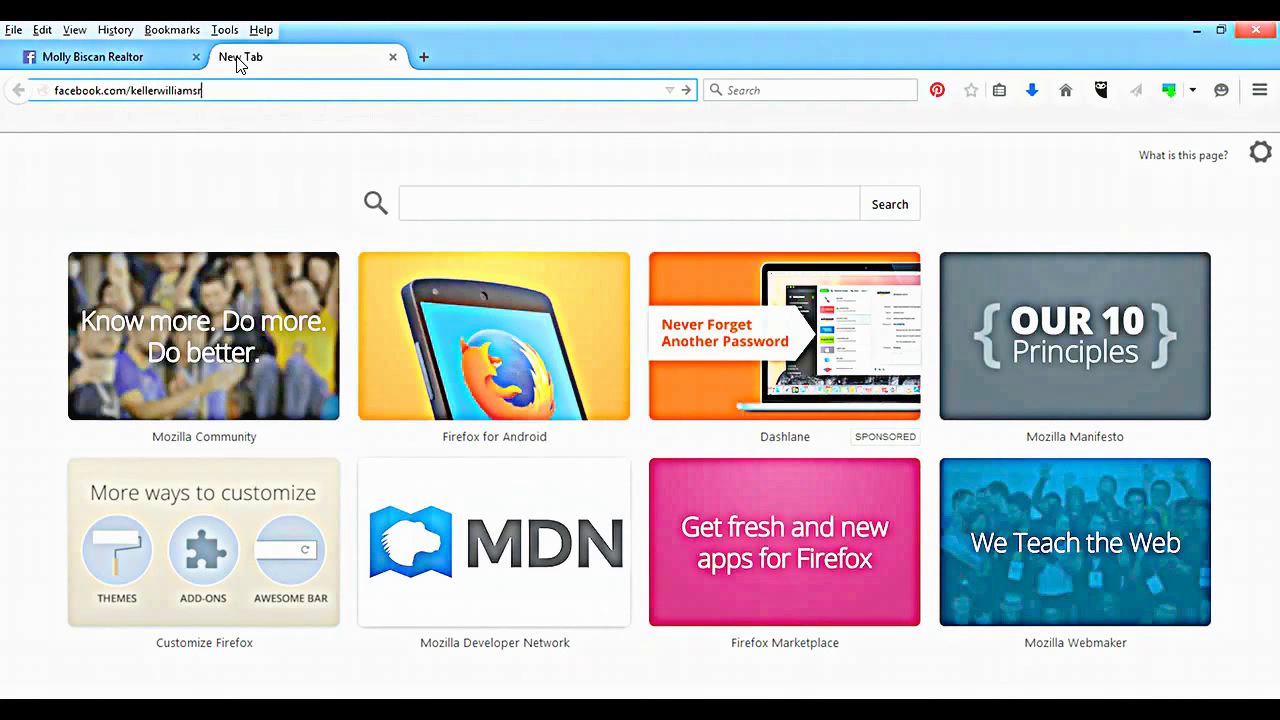
type("ealty")
key("Return")
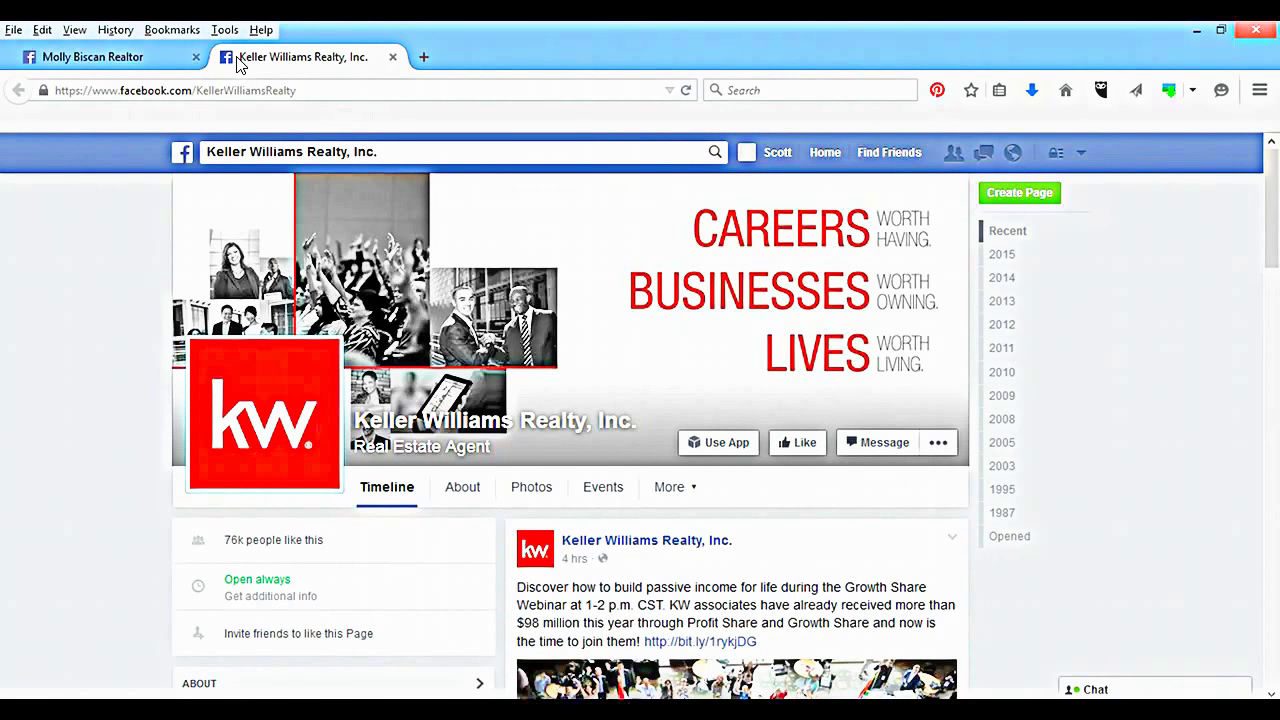
- Open the Keller Williams Realty cover photos and browse to the "Never Back Down" image
left_click(665, 333)
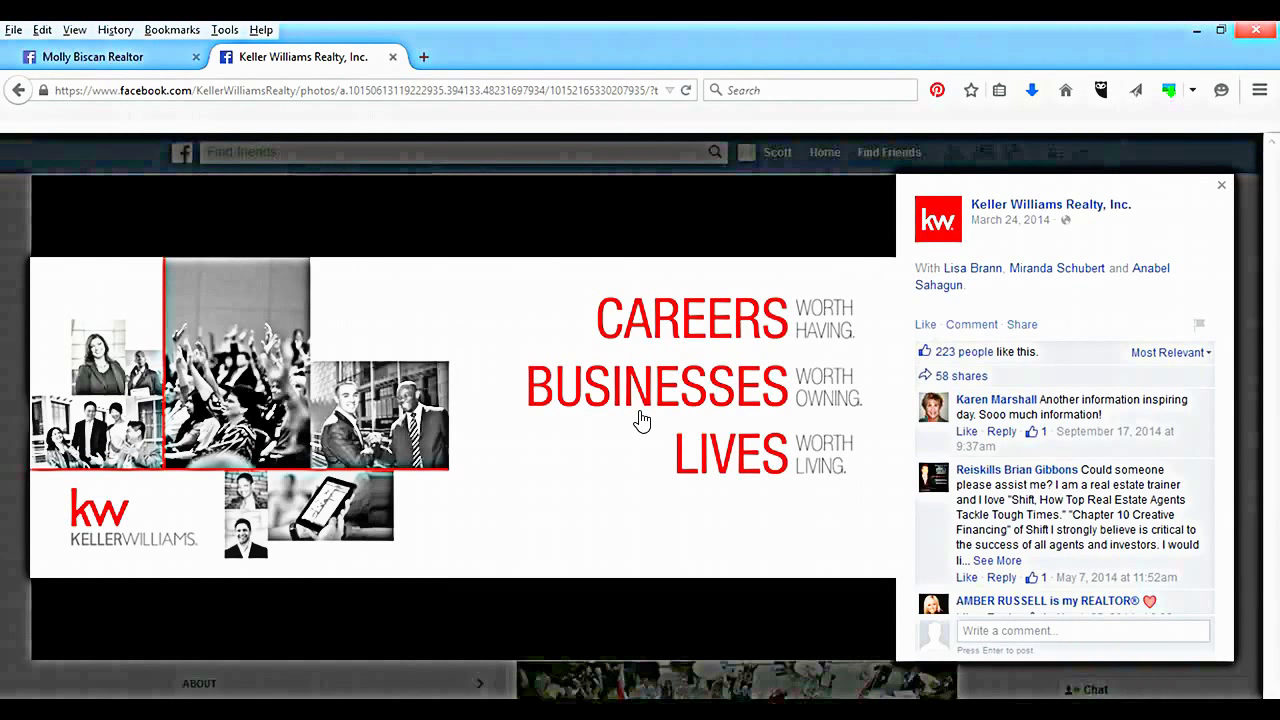
mouse_move(757, 428)
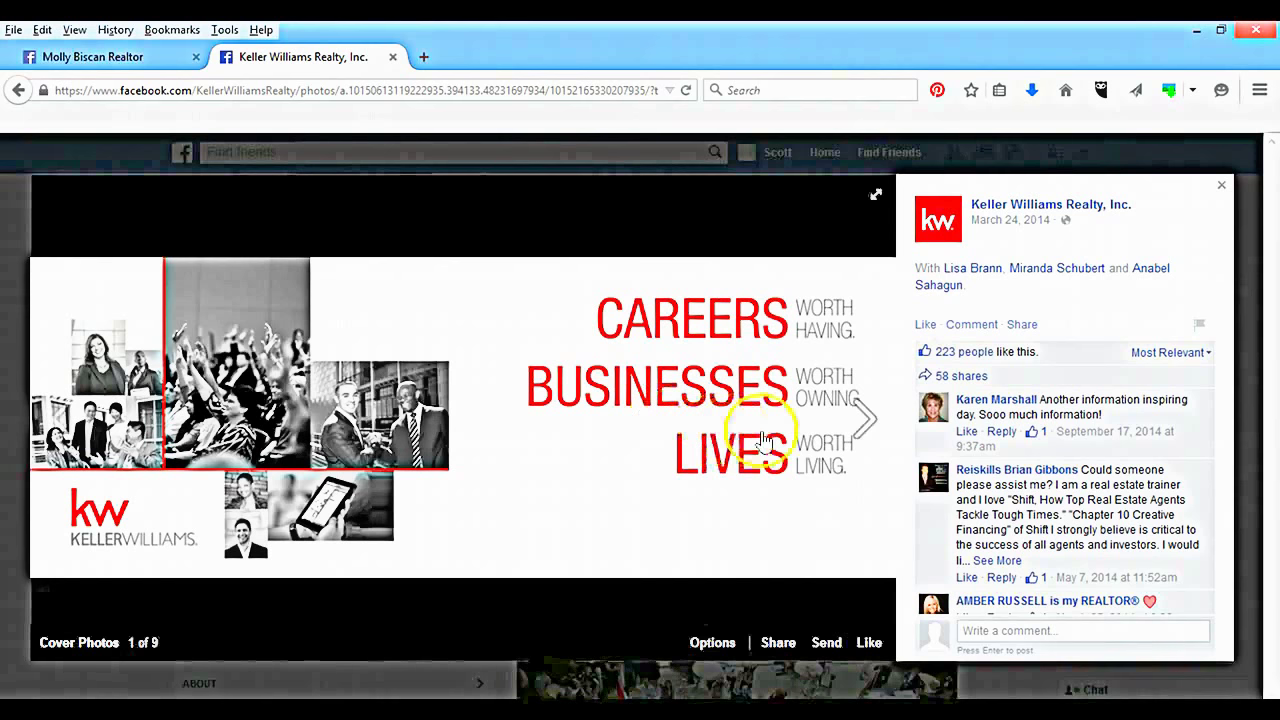
left_click(861, 433)
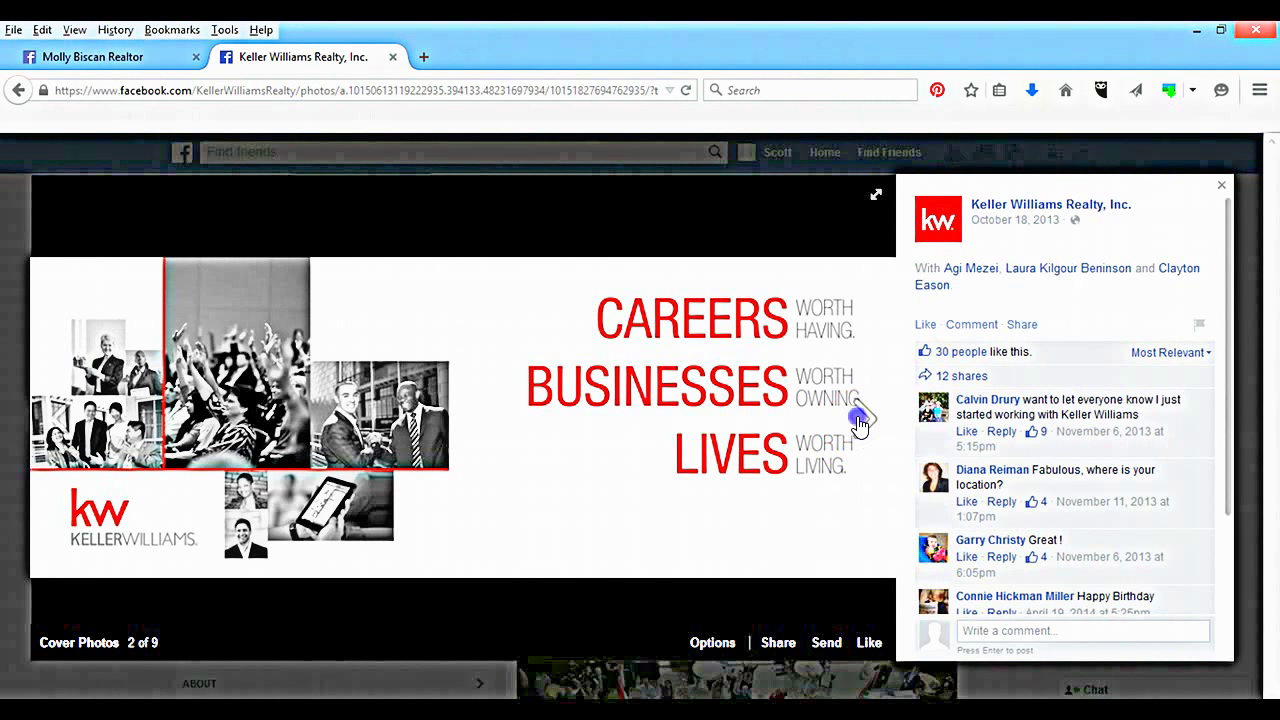
left_click(858, 420)
left_click(858, 420)
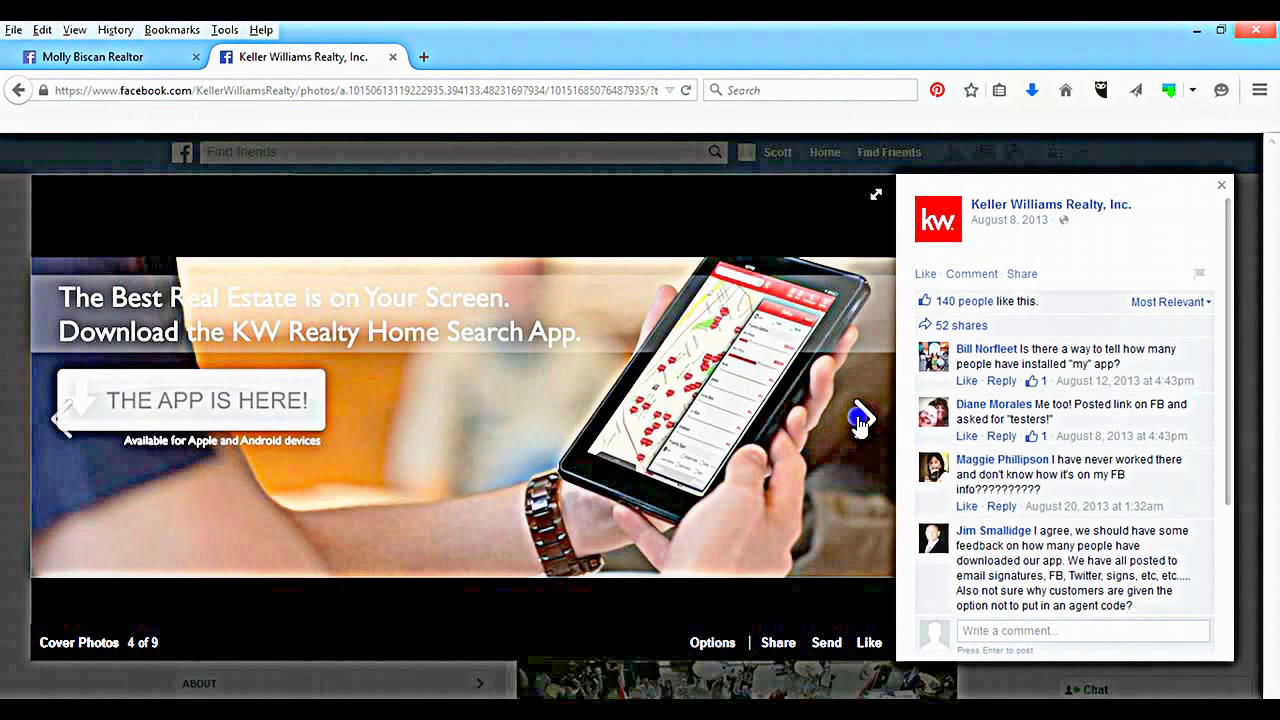
left_click(858, 420)
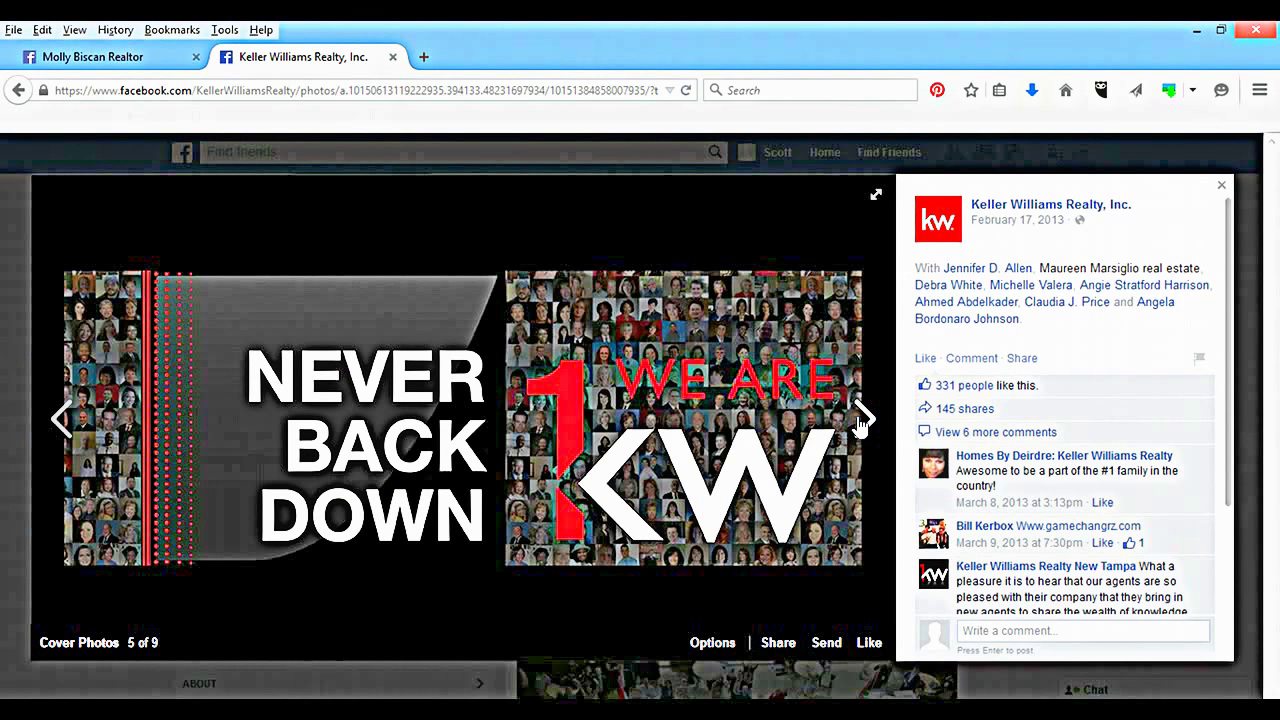
left_click(858, 420)
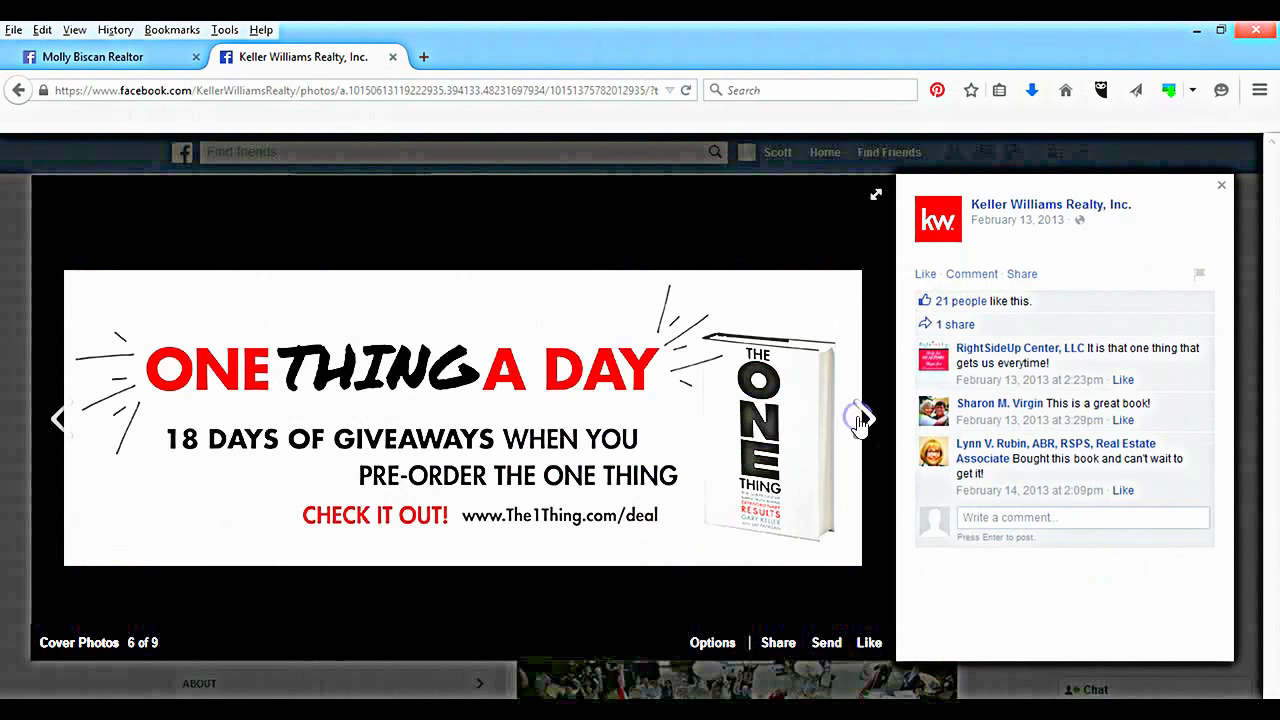
left_click(58, 422)
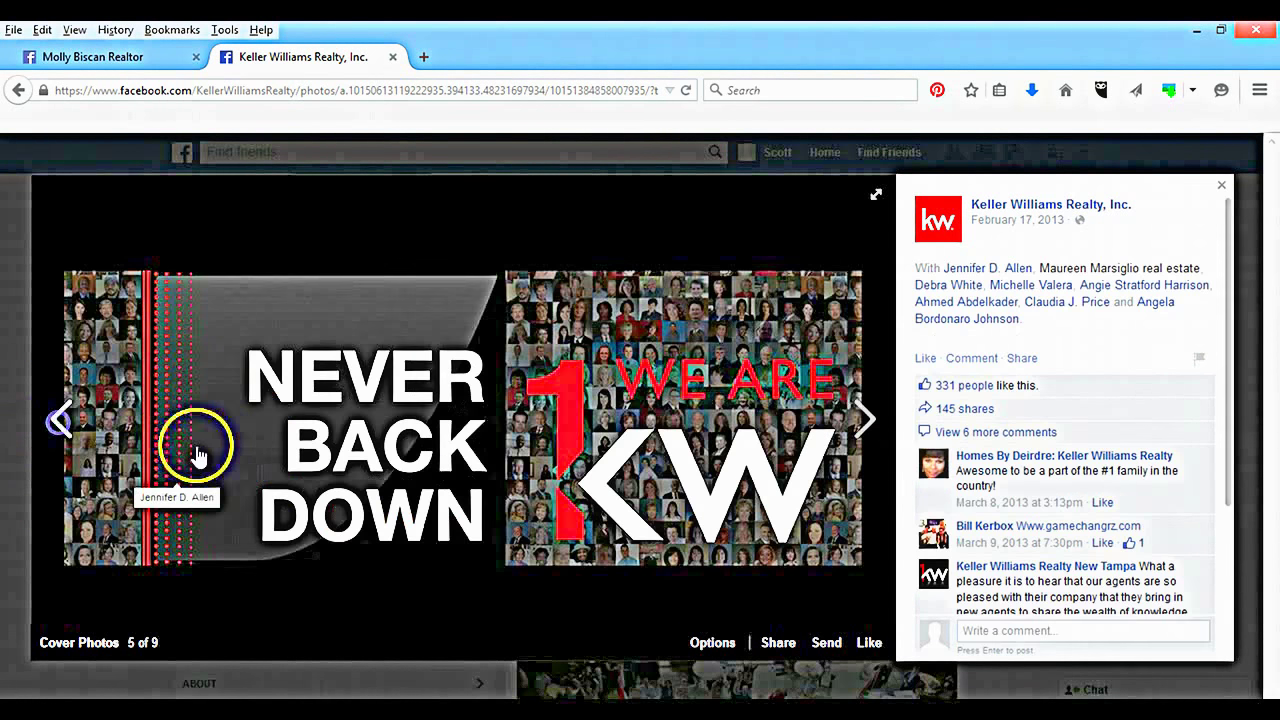
- Save the "Never Back Down" cover image to the Desktop under its suggested file name
right_click(355, 442)
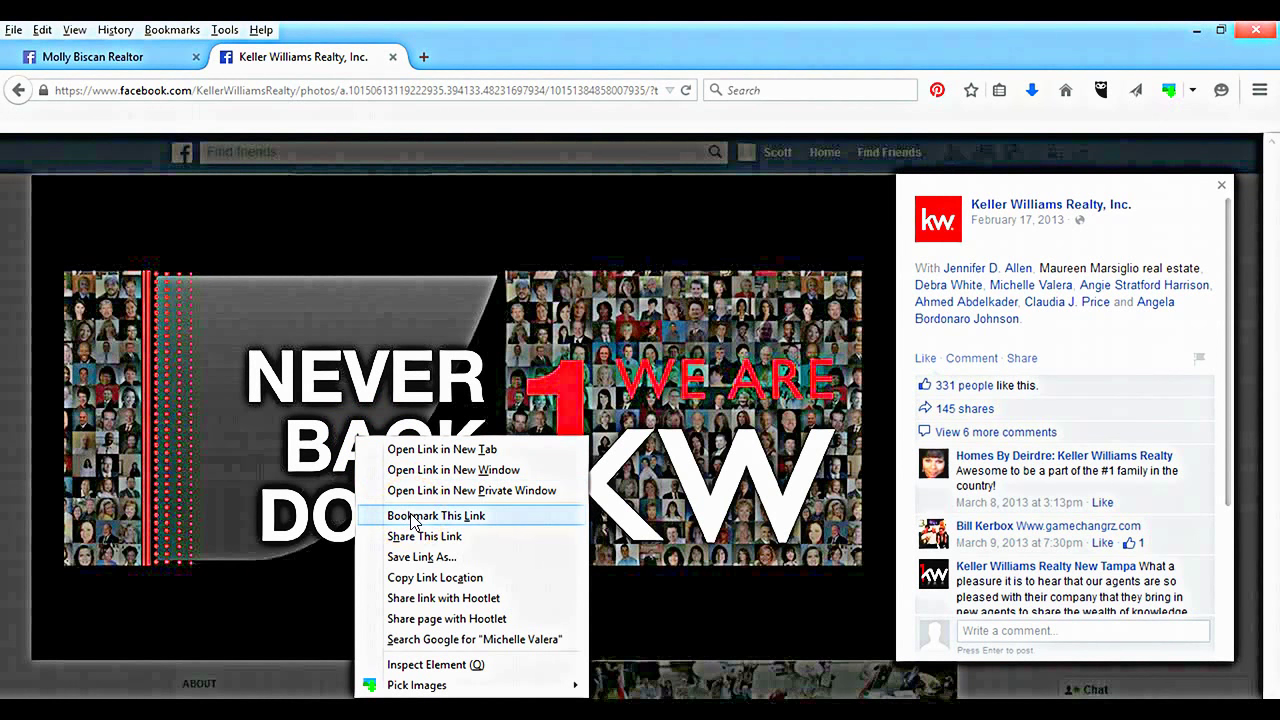
right_click(291, 437)
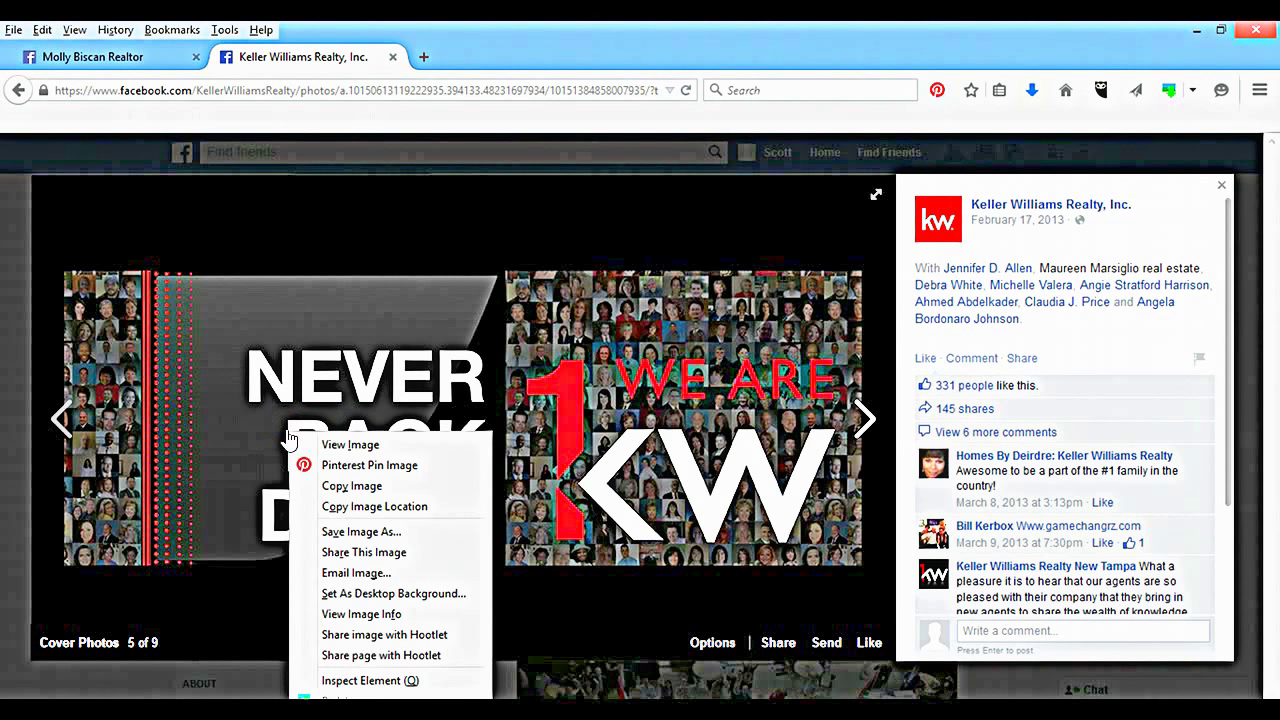
right_click(262, 430)
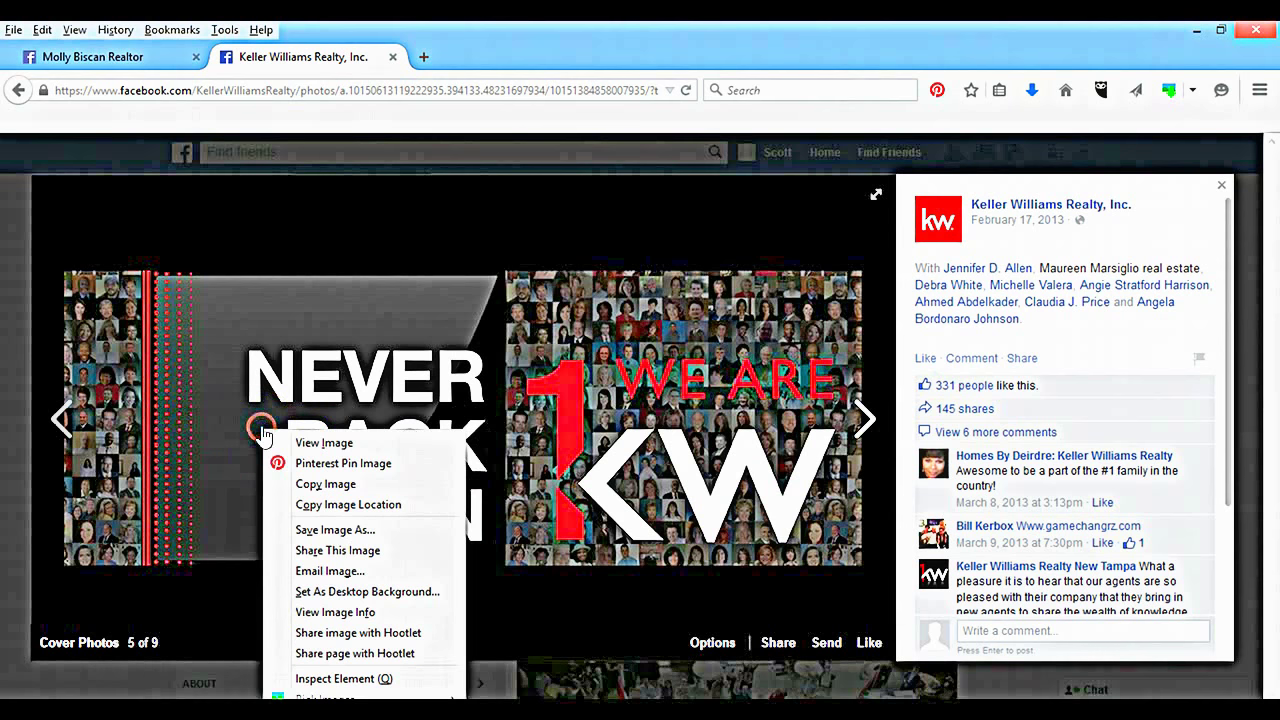
left_click(349, 531)
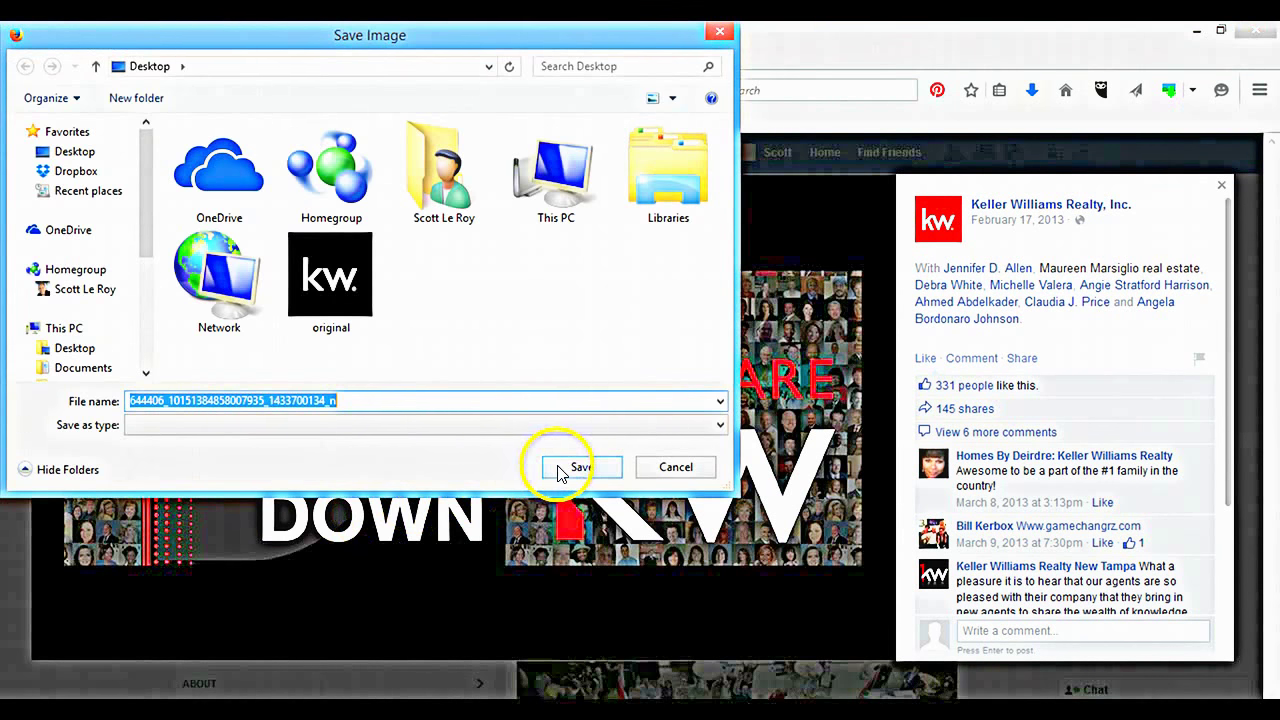
left_click(558, 471)
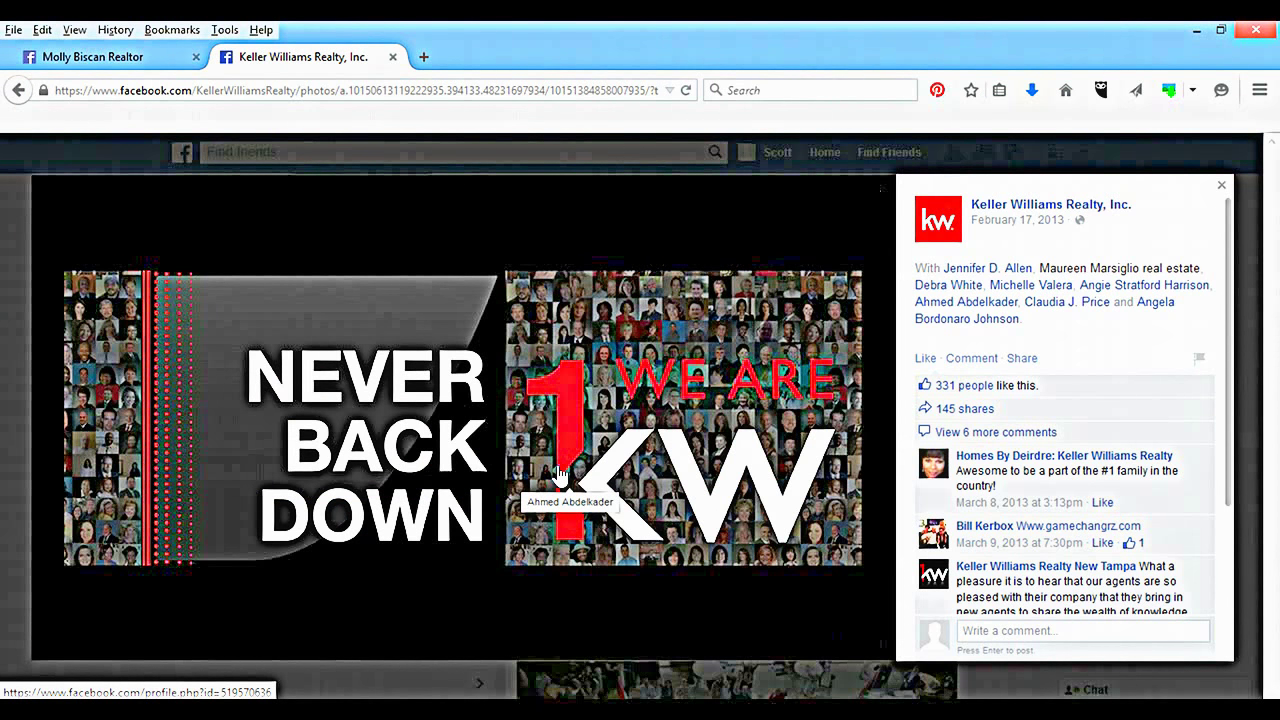
left_click(168, 54)
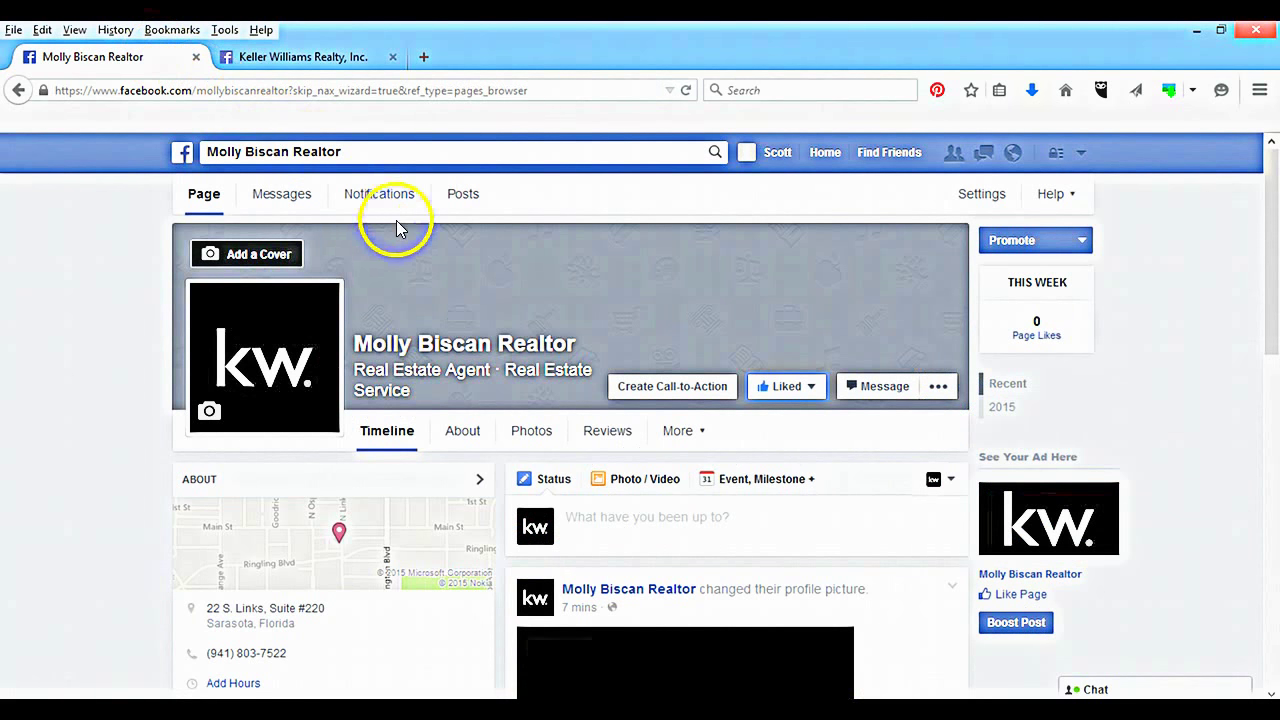
left_click(262, 255)
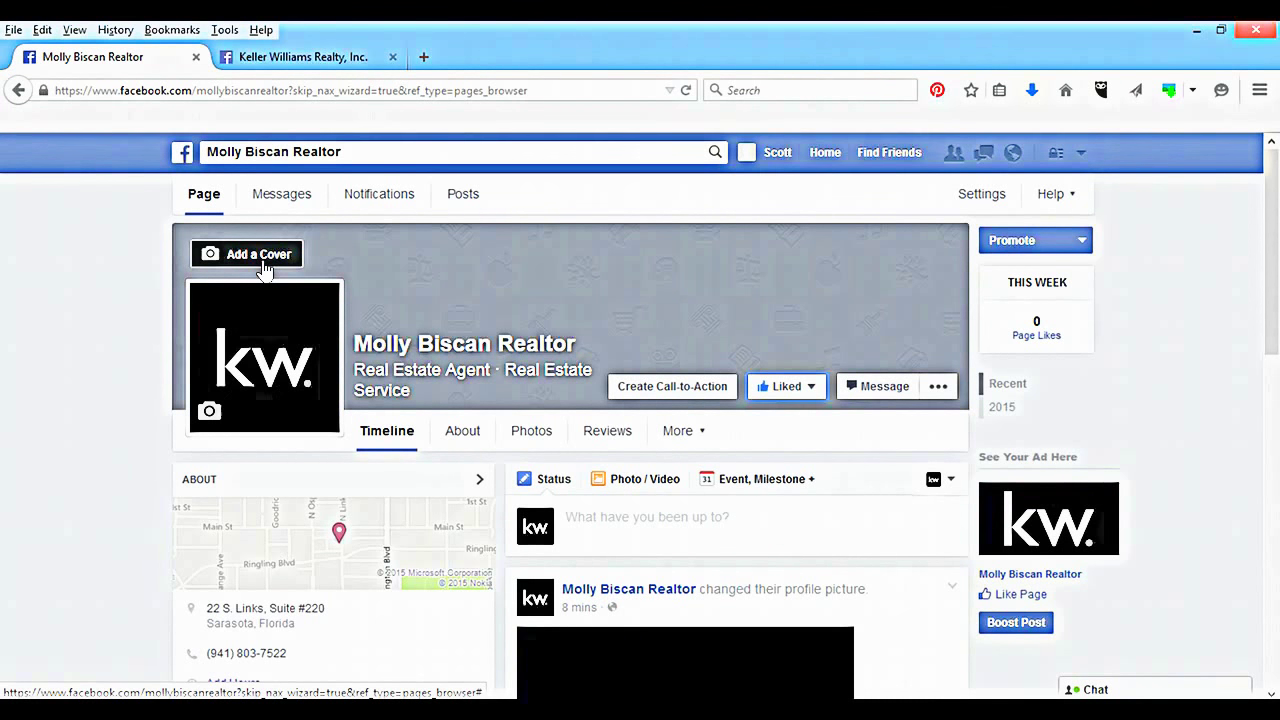
left_click(262, 256)
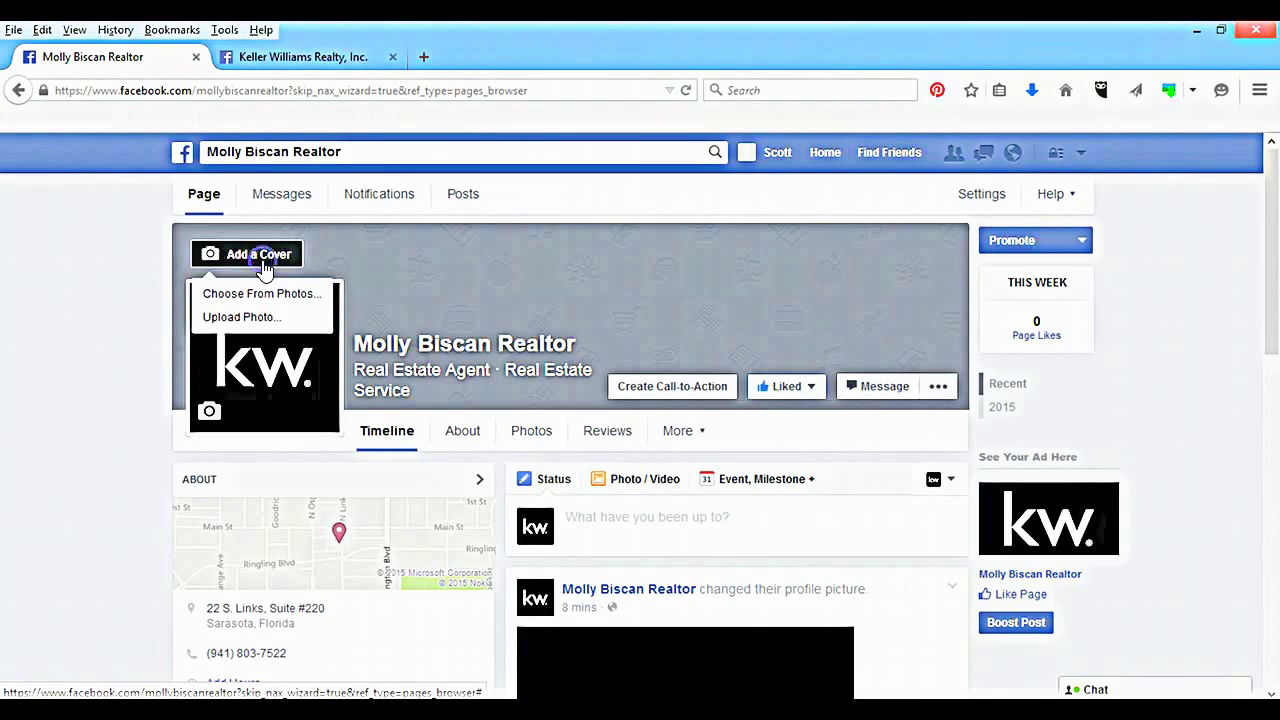
left_click(280, 320)
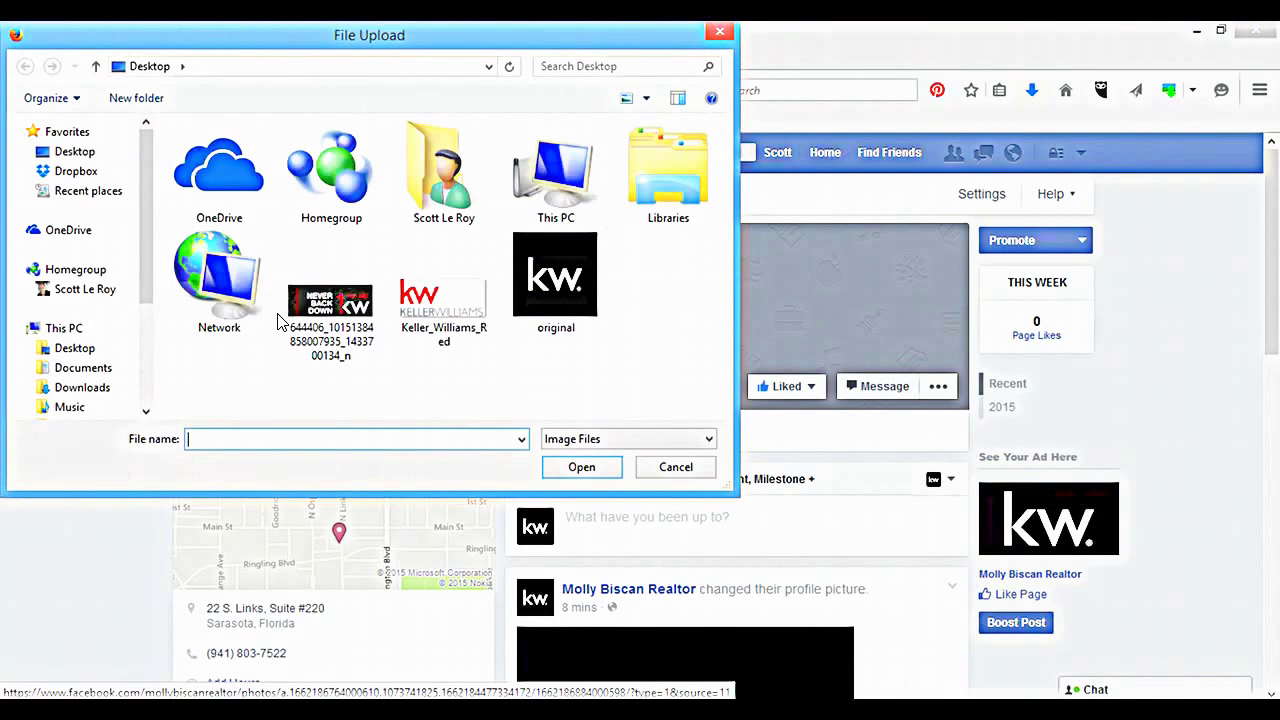
left_click(345, 305)
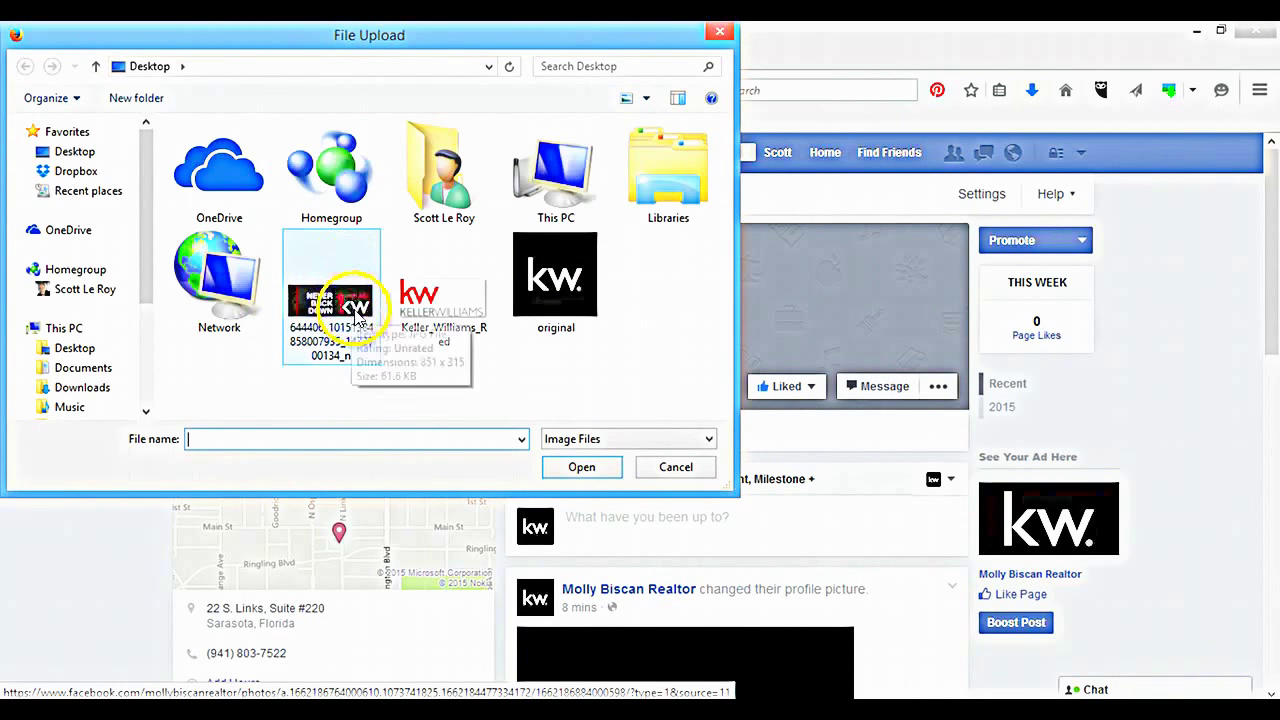
left_click(600, 288)
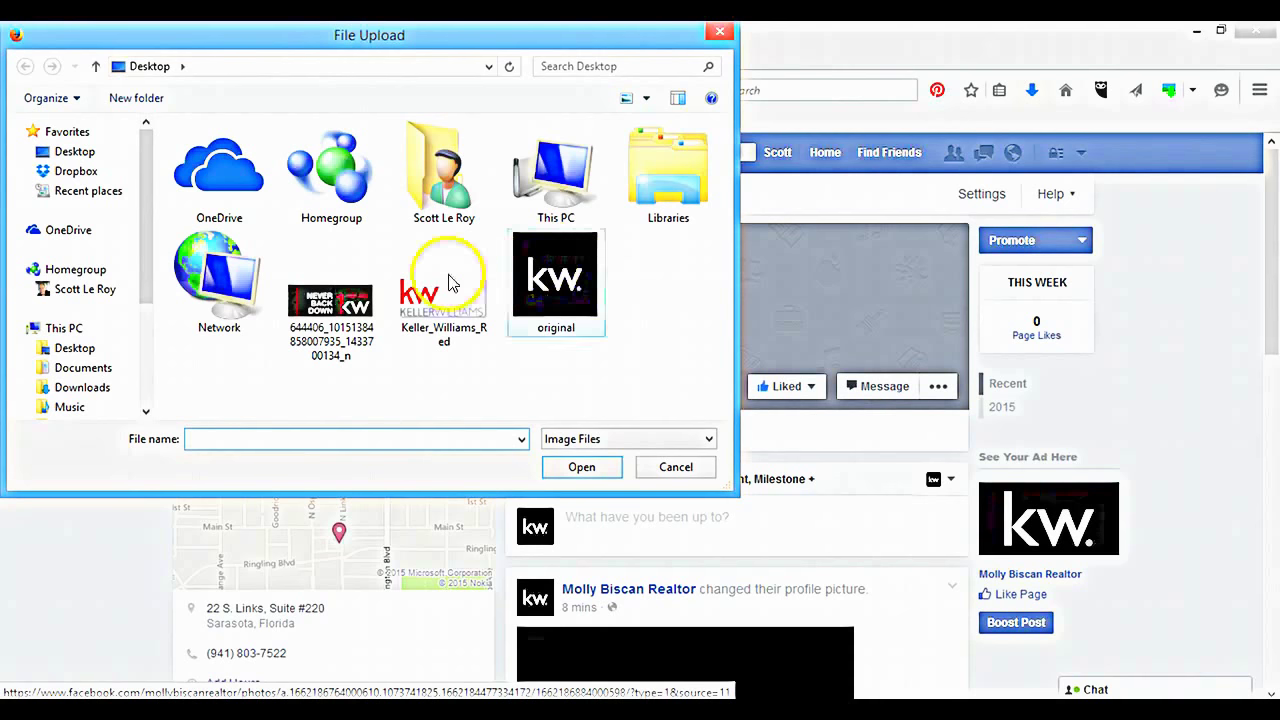
left_click(355, 303)
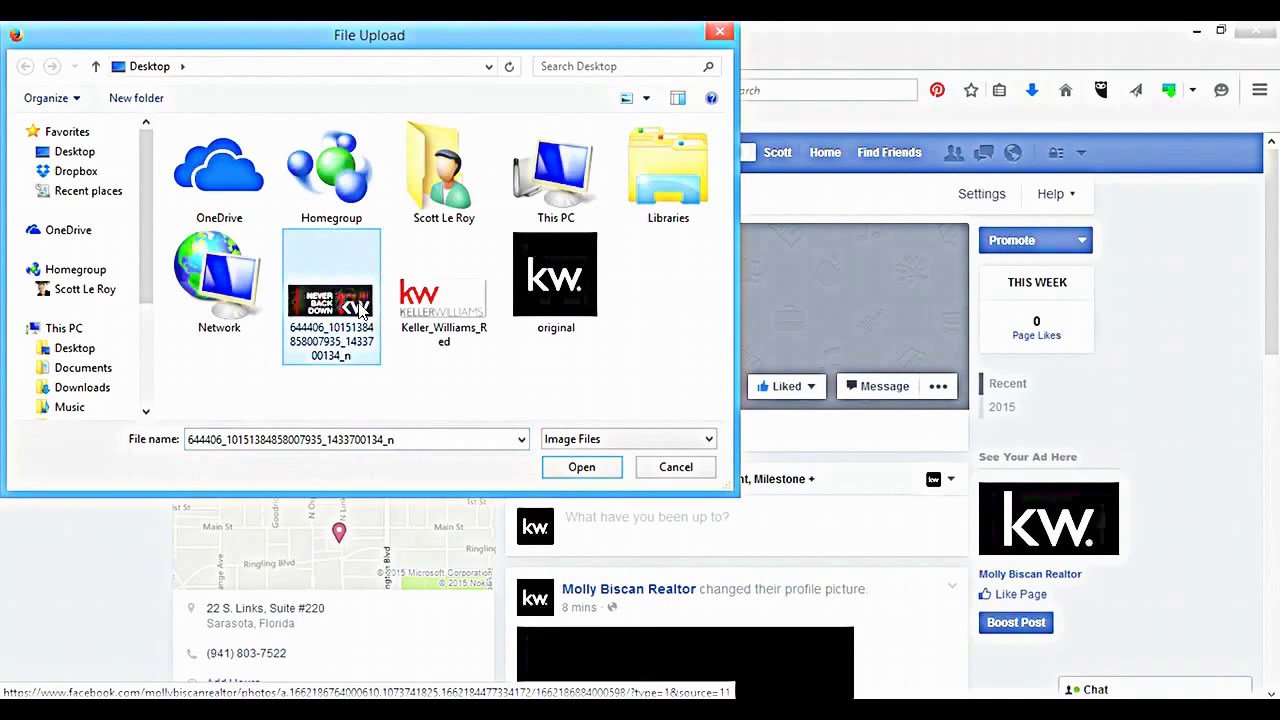
left_click(582, 467)
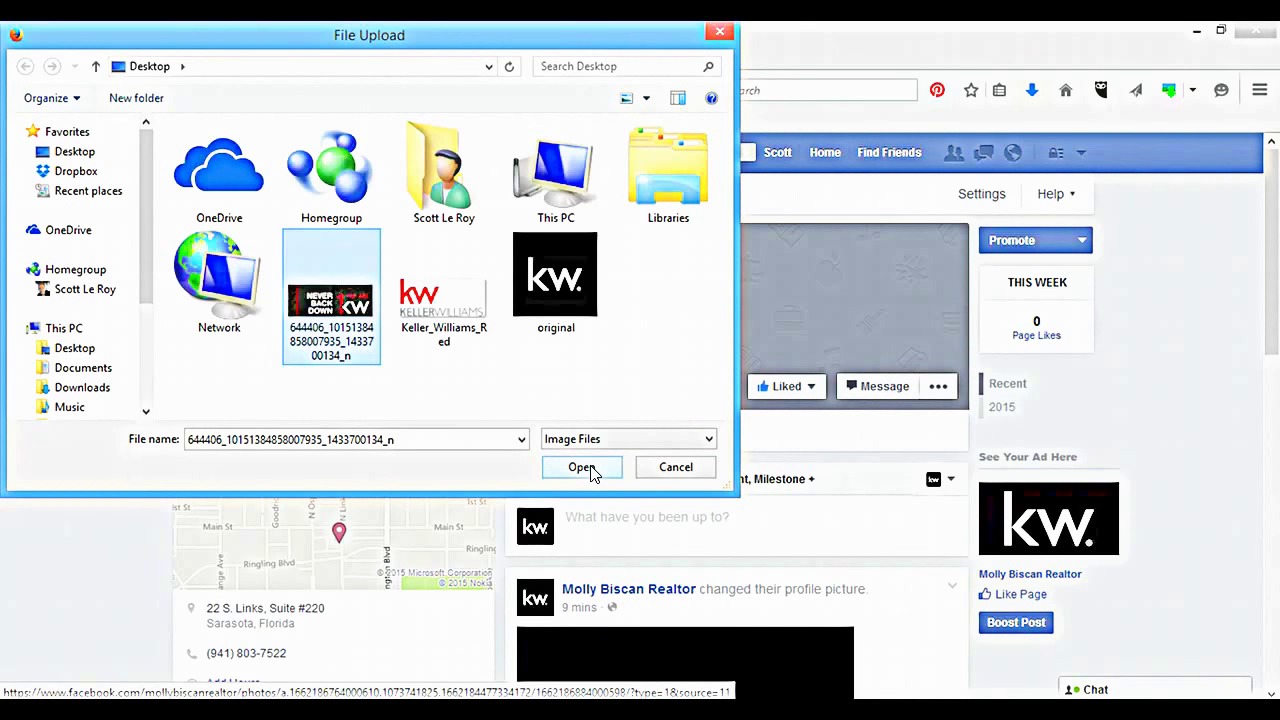
left_click(590, 468)
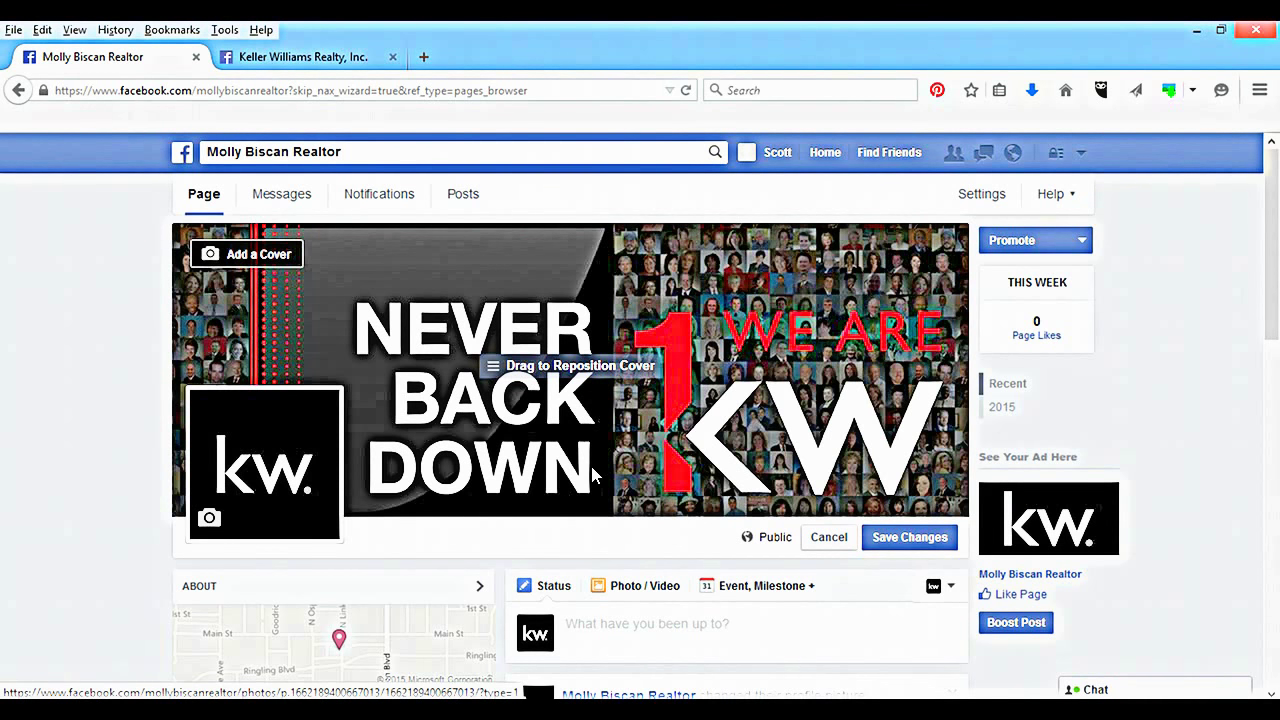
- Save the uploaded cover photo on the realtor page and dismiss the Invite Your Friends tip
left_click(623, 429)
left_click_drag(622, 418, 629, 384)
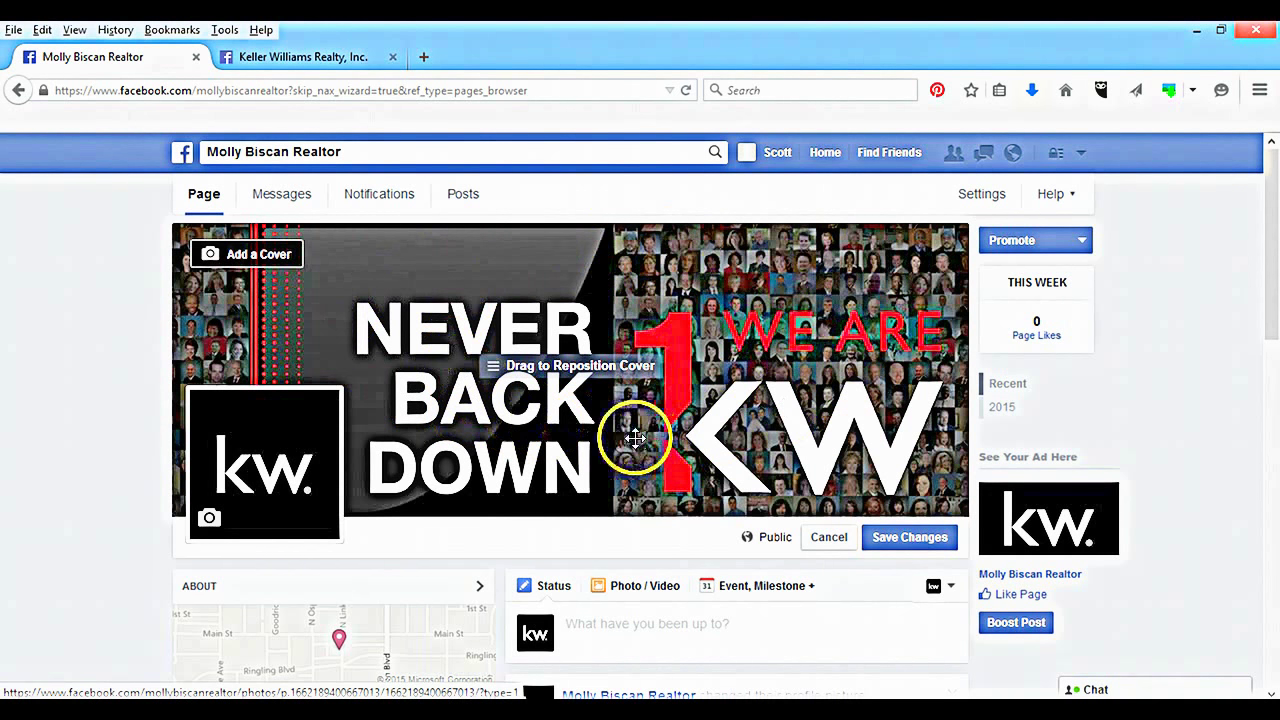
mouse_move(334, 457)
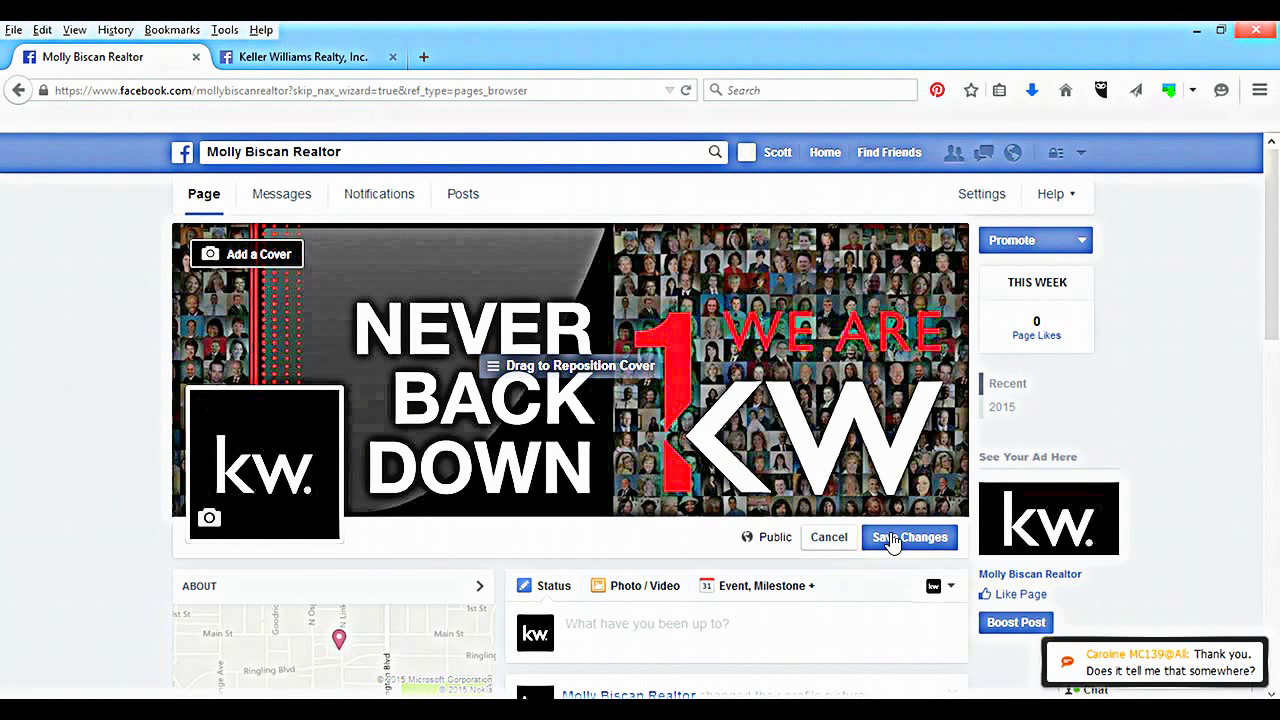
left_click(893, 540)
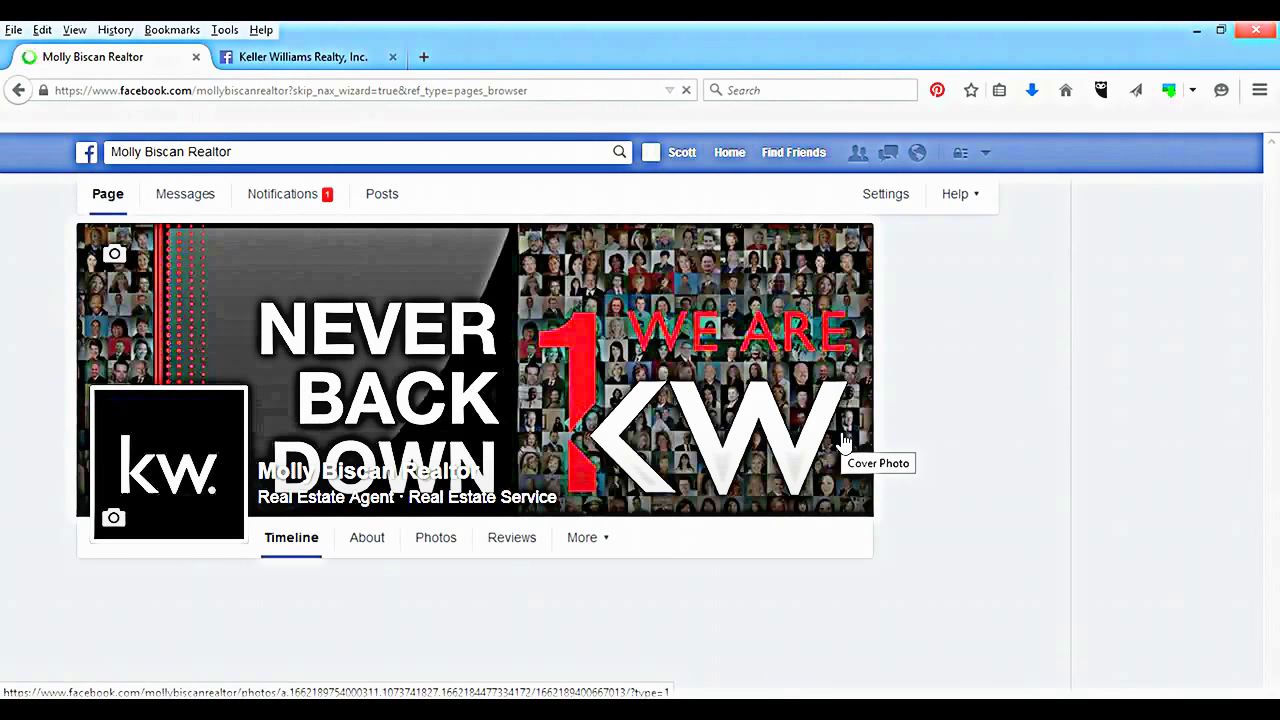
left_click(831, 440)
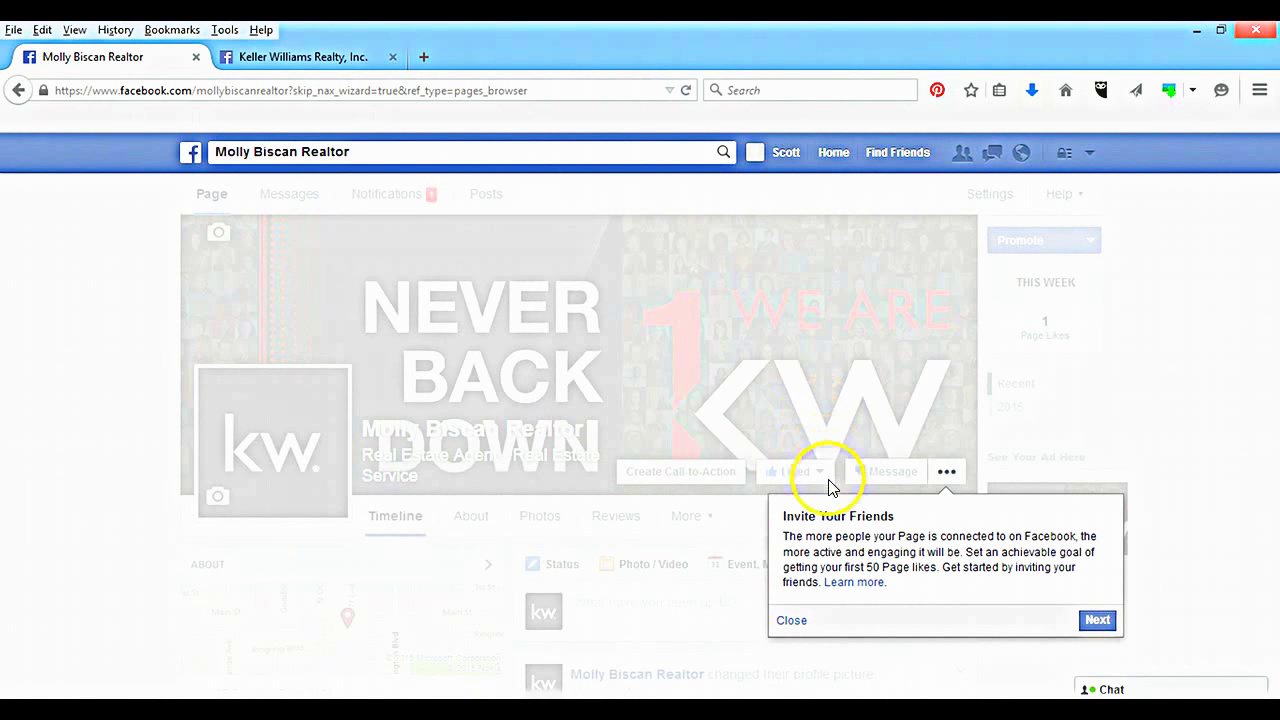
left_click(792, 620)
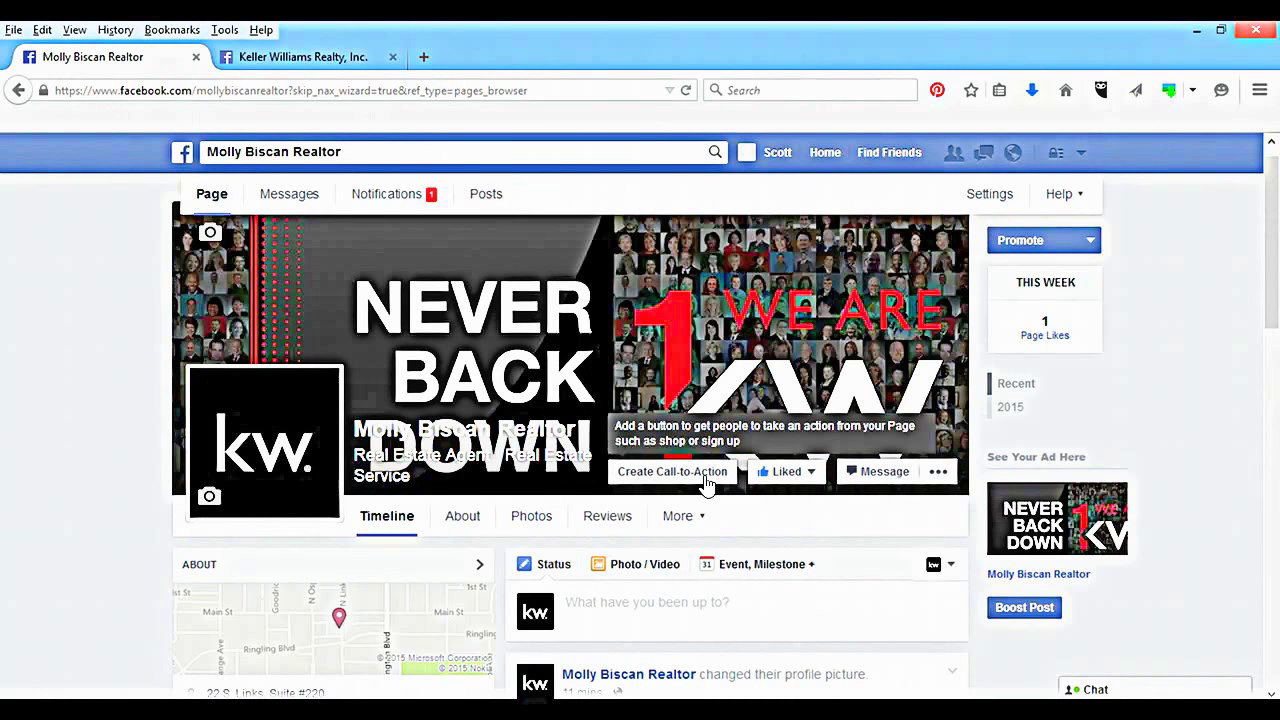
- Start a call-to-action button for the page and choose Contact Us as its type
left_click(706, 480)
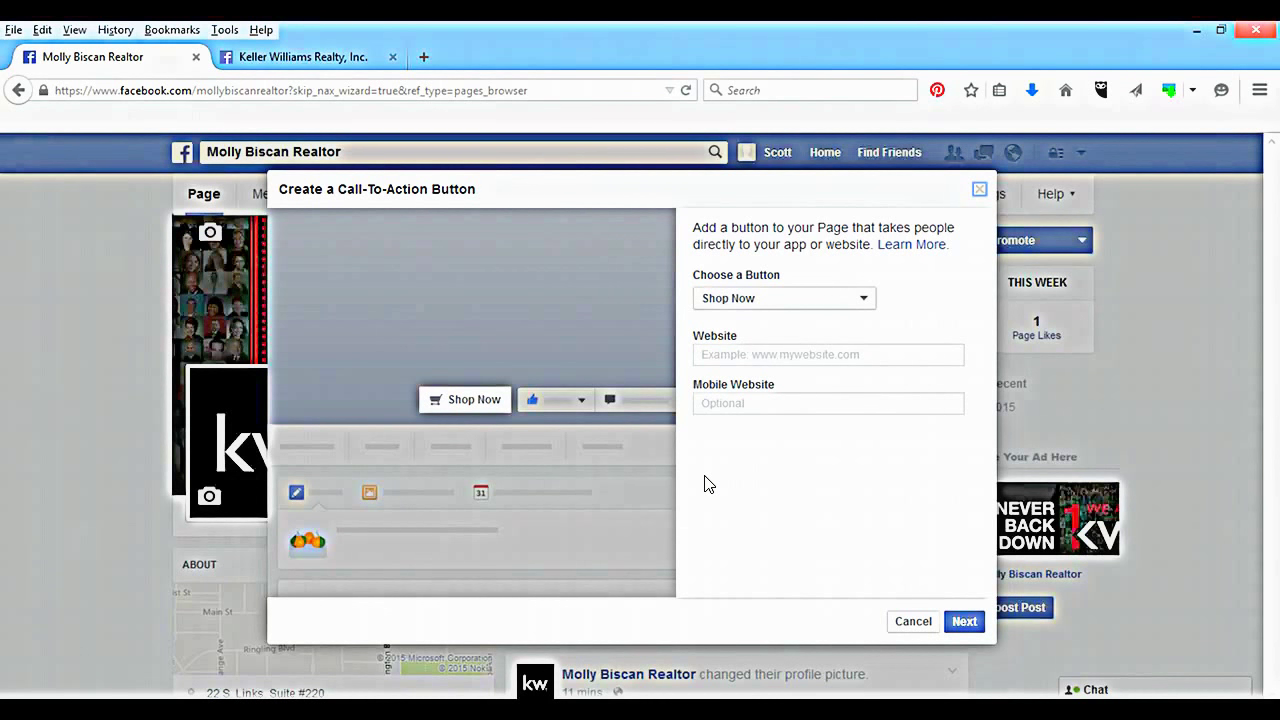
left_click(783, 298)
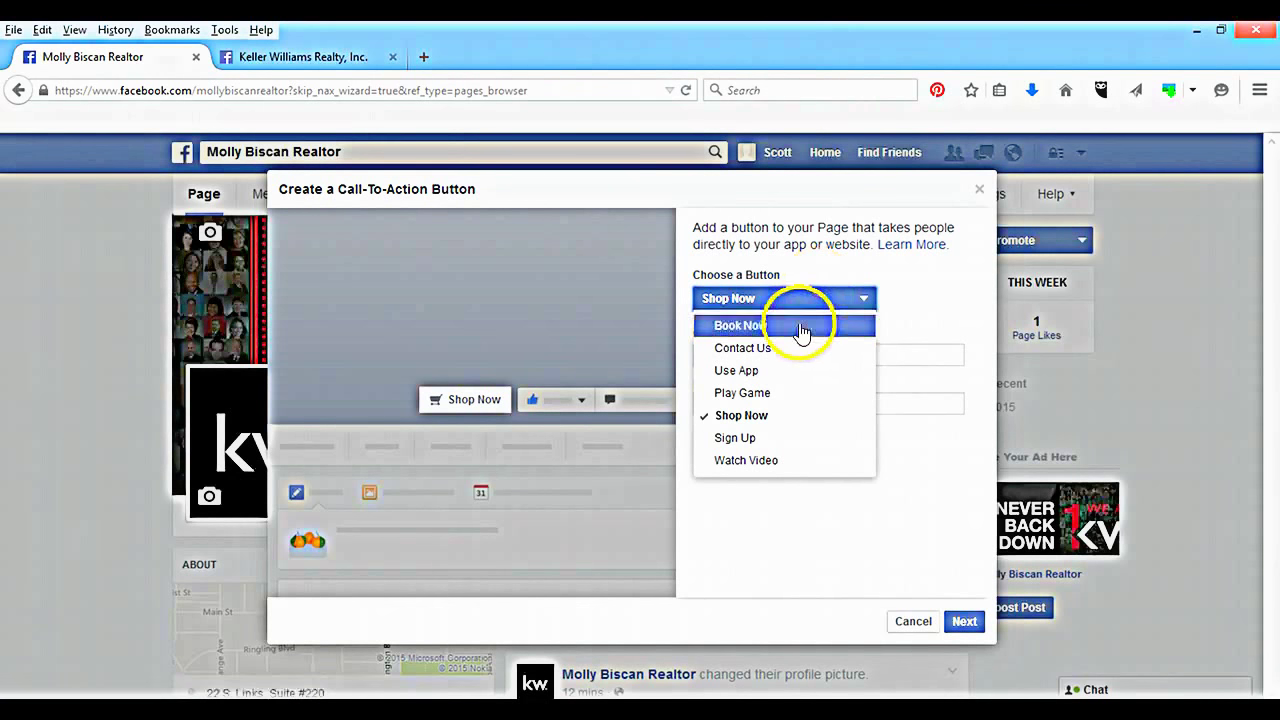
left_click(791, 370)
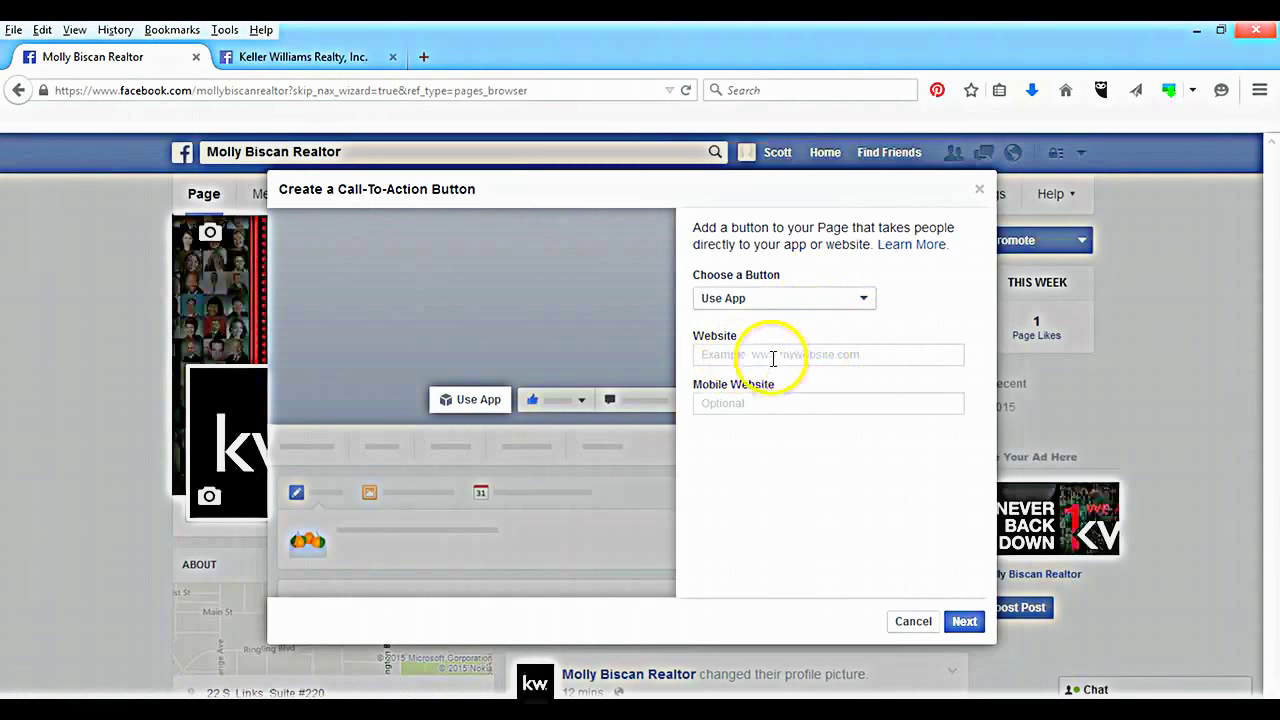
left_click(784, 300)
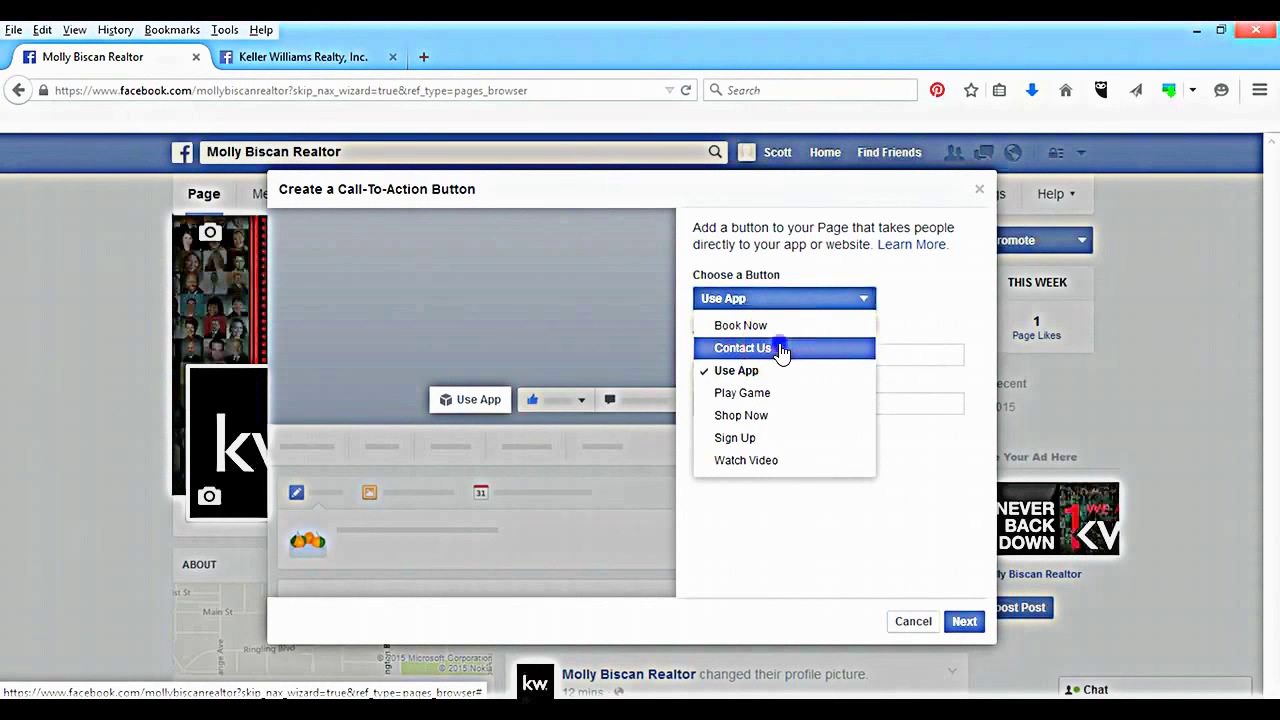
left_click(770, 348)
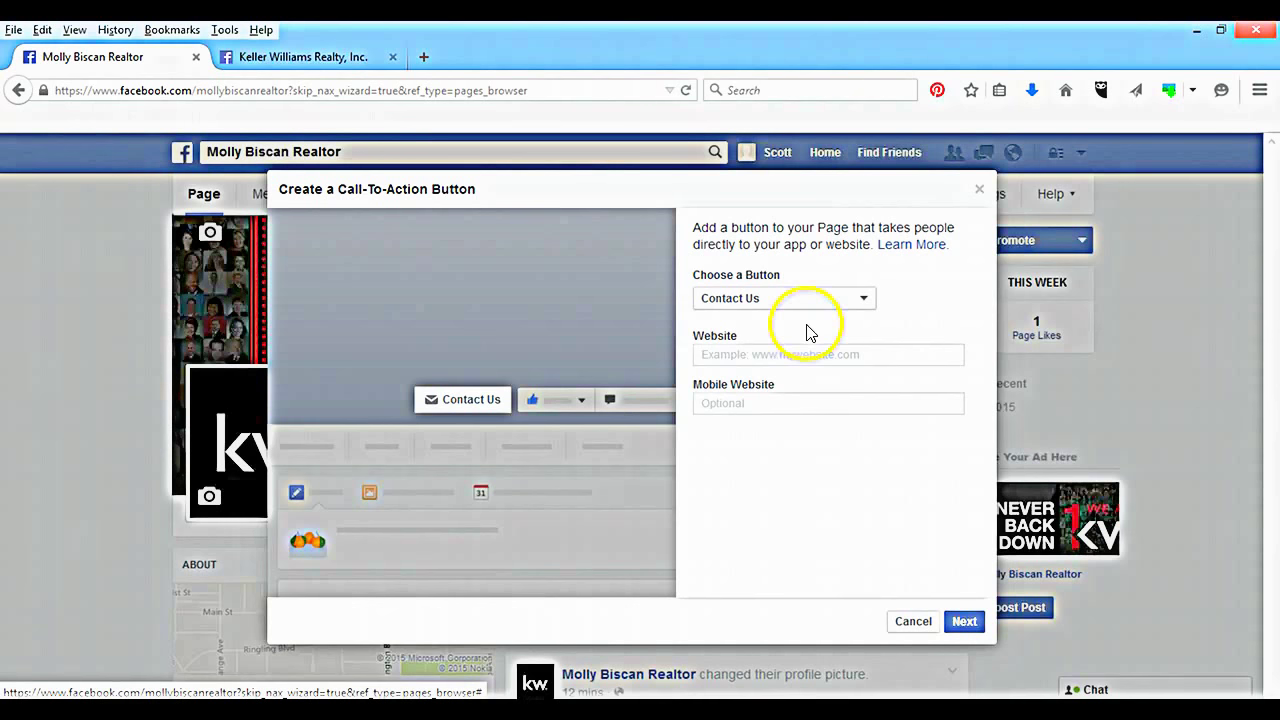
left_click(820, 356)
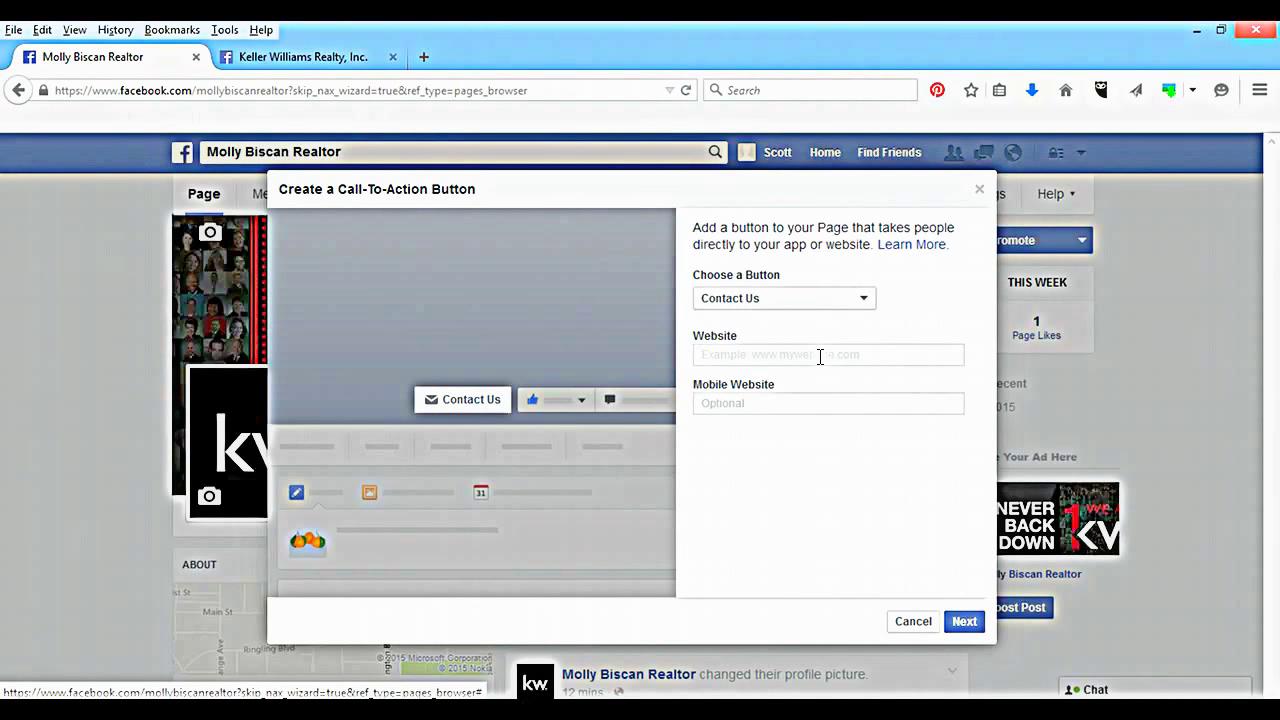
type("www")
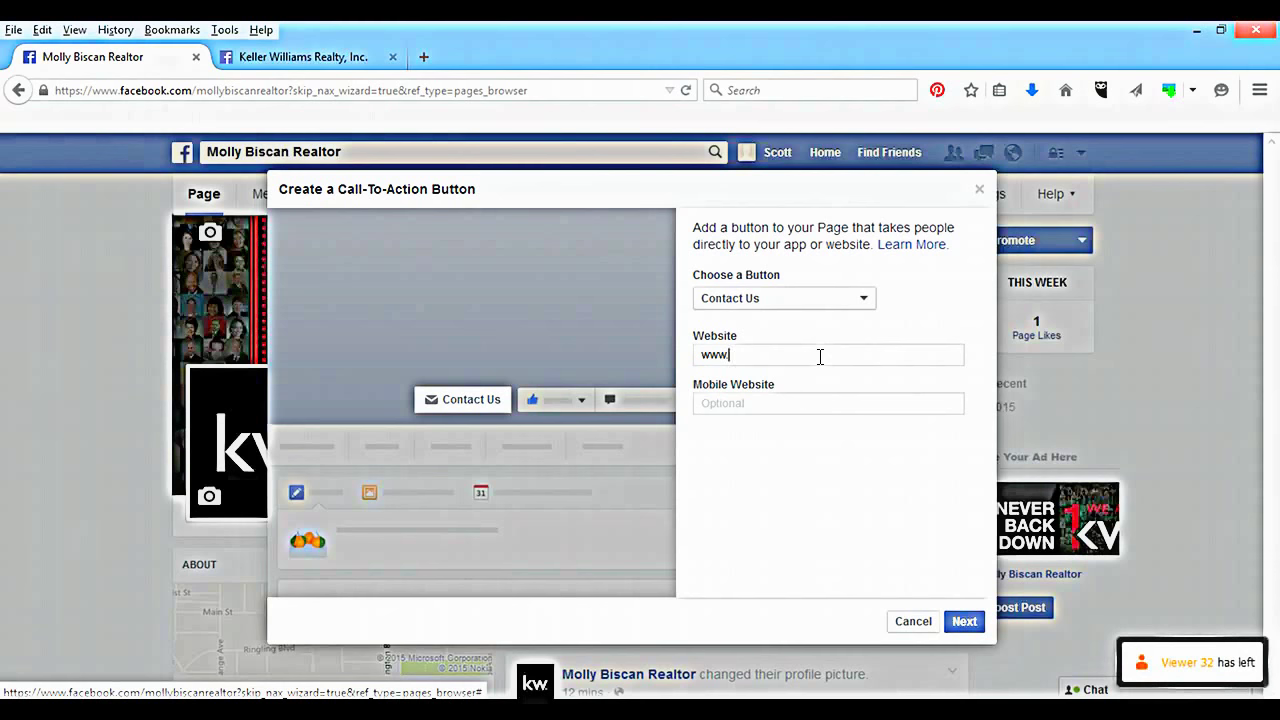
type(".kwsarasotametro.co")
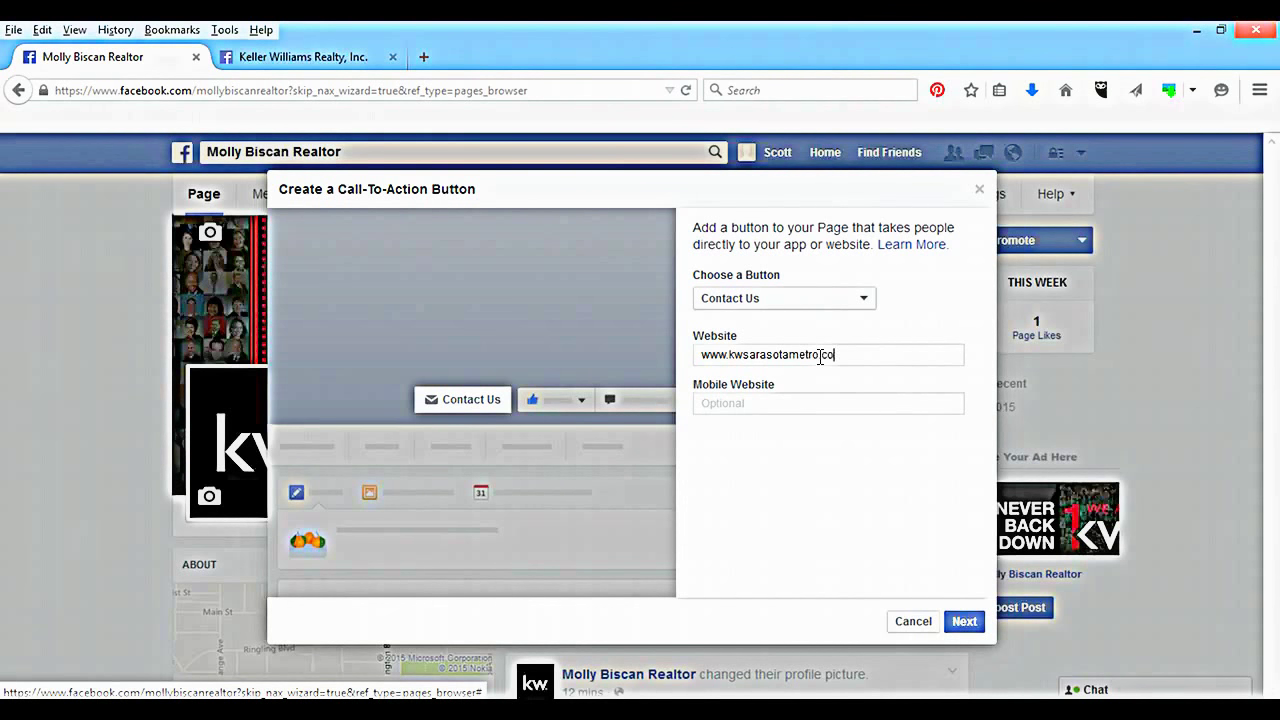
type("m")
key("Tab")
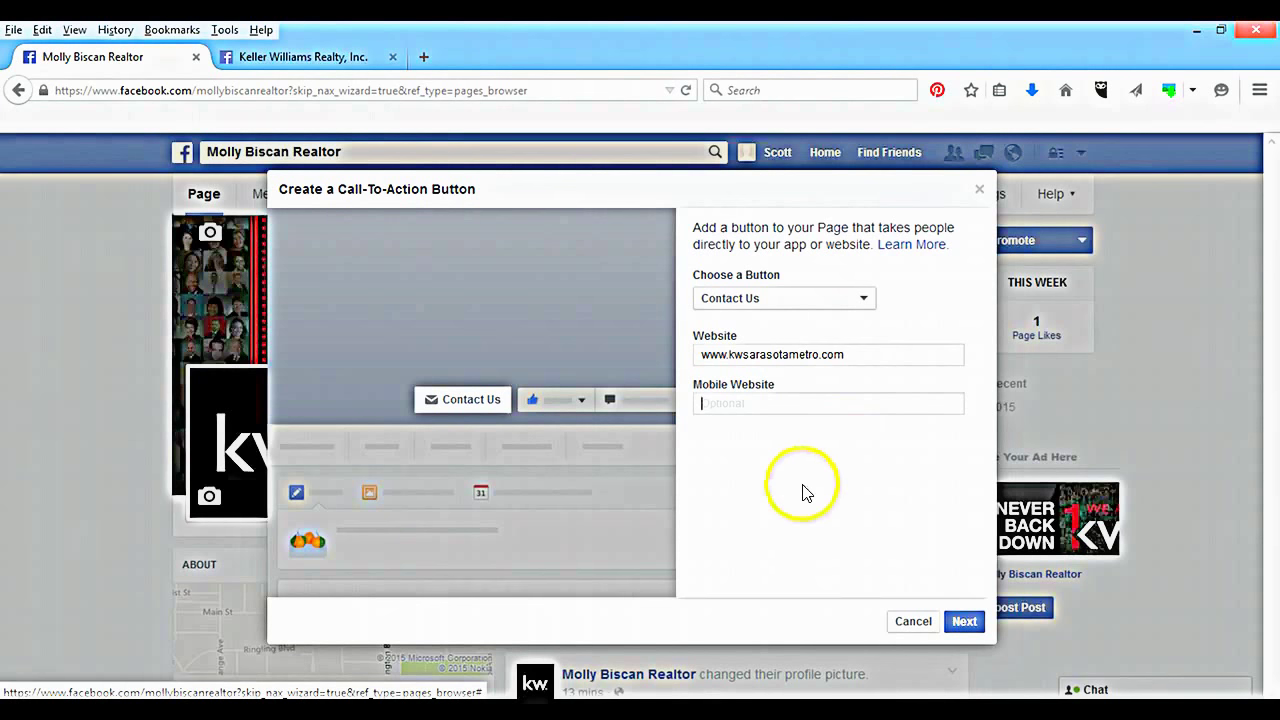
left_click_drag(880, 354, 550, 351)
key("ctrl+c")
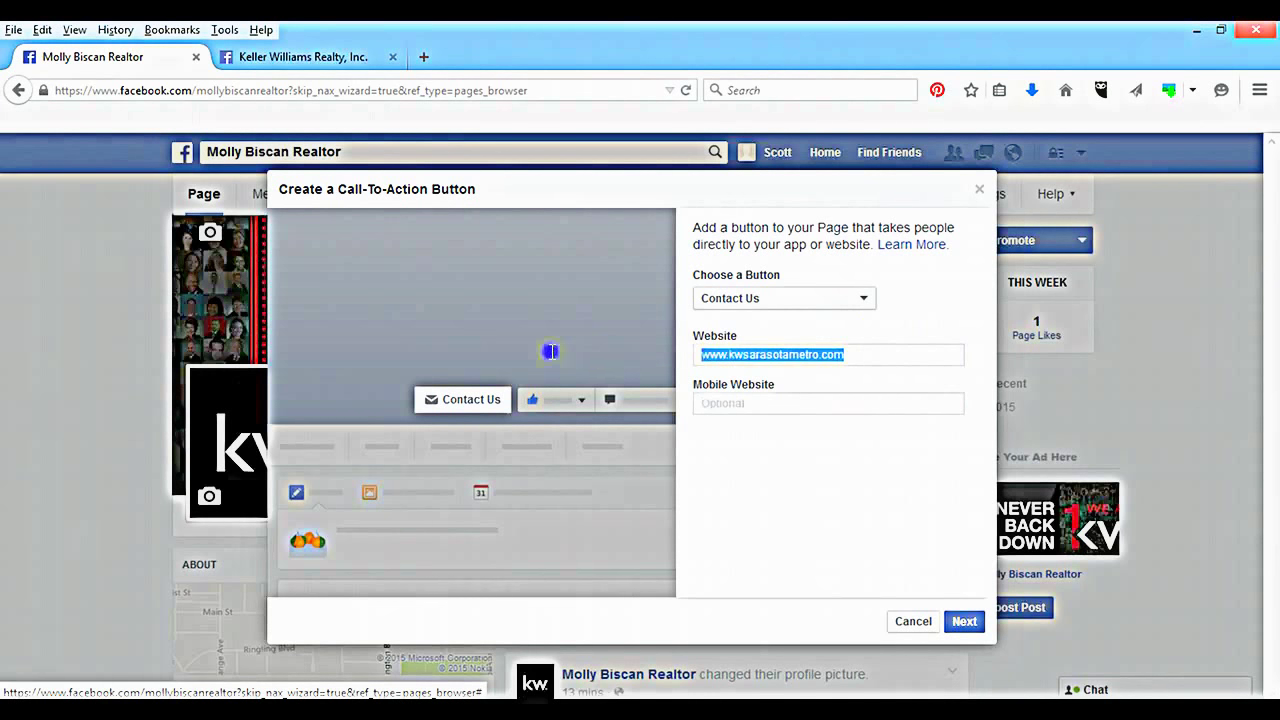
left_click(714, 404)
key("ctrl+v")
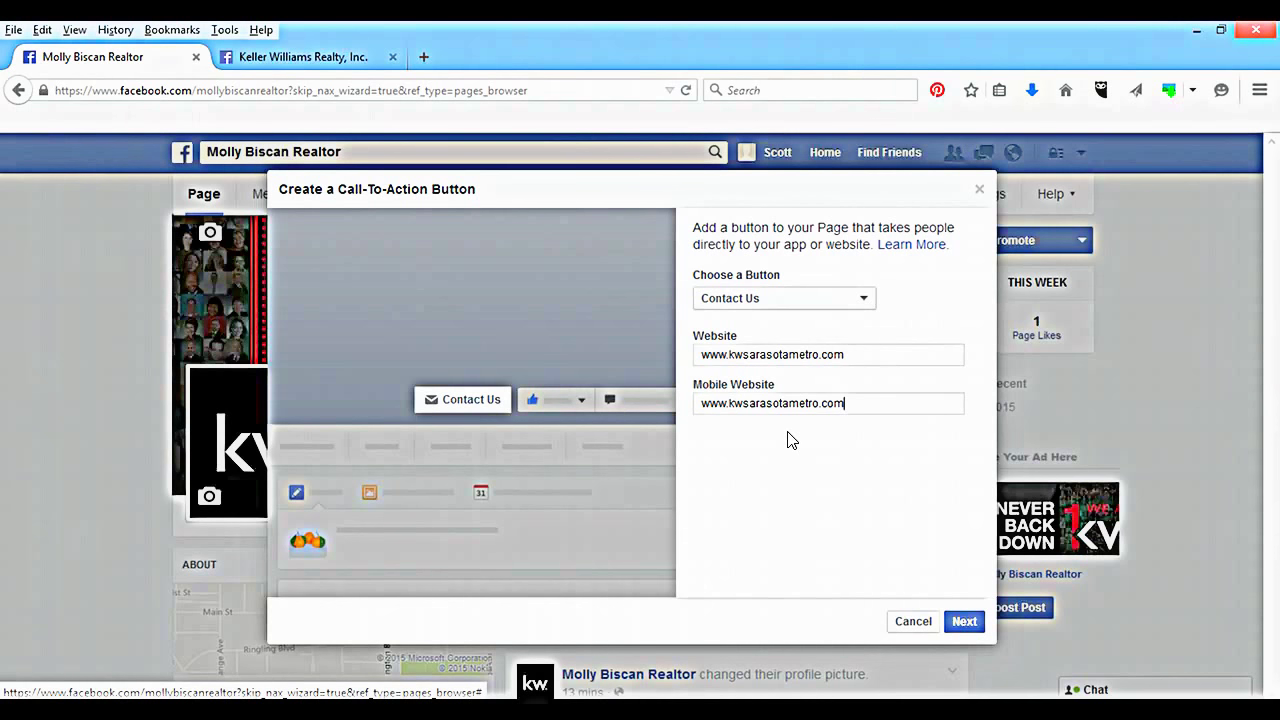
left_click(964, 622)
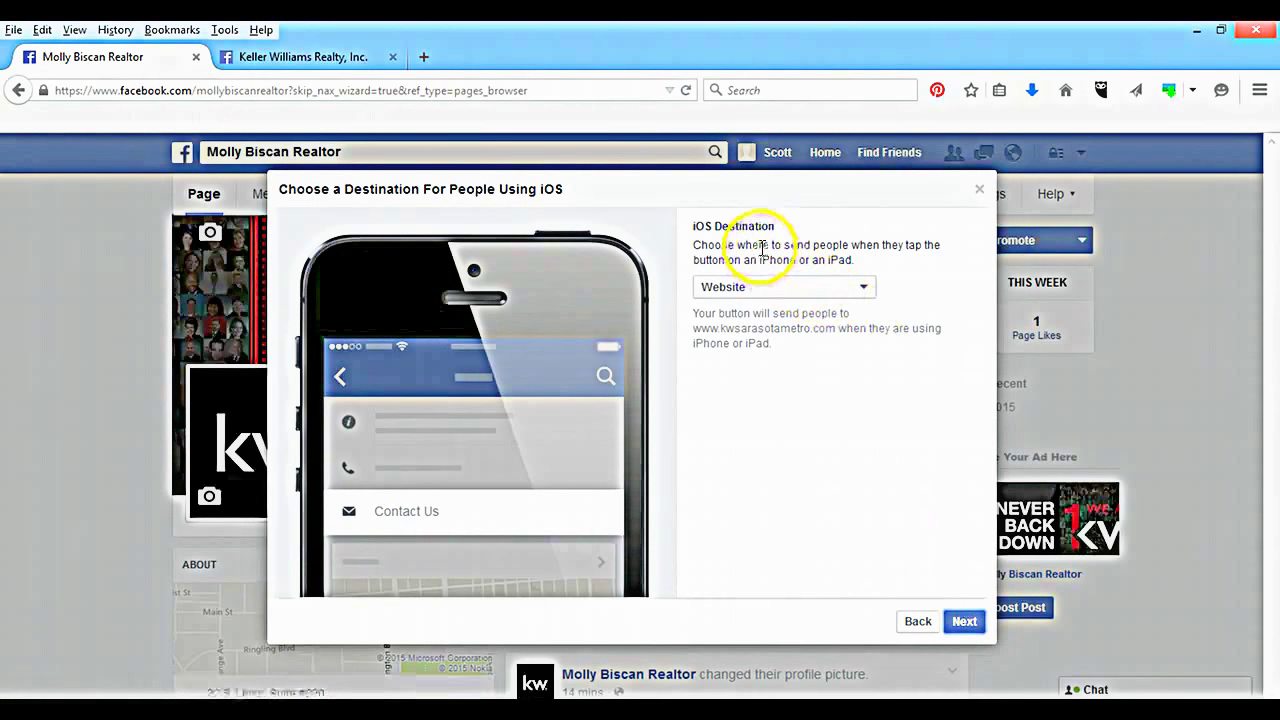
- Review the iOS destination options, keep Website, and continue to the Android destination
left_click(857, 288)
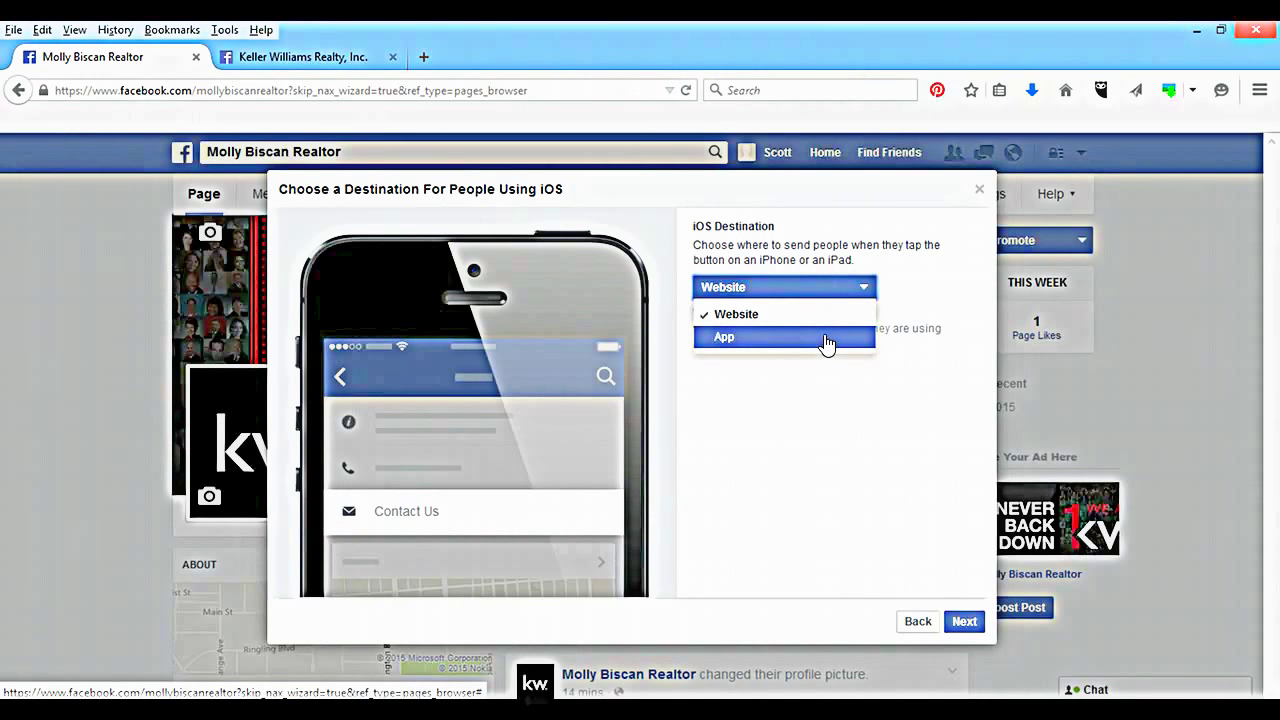
left_click(872, 334)
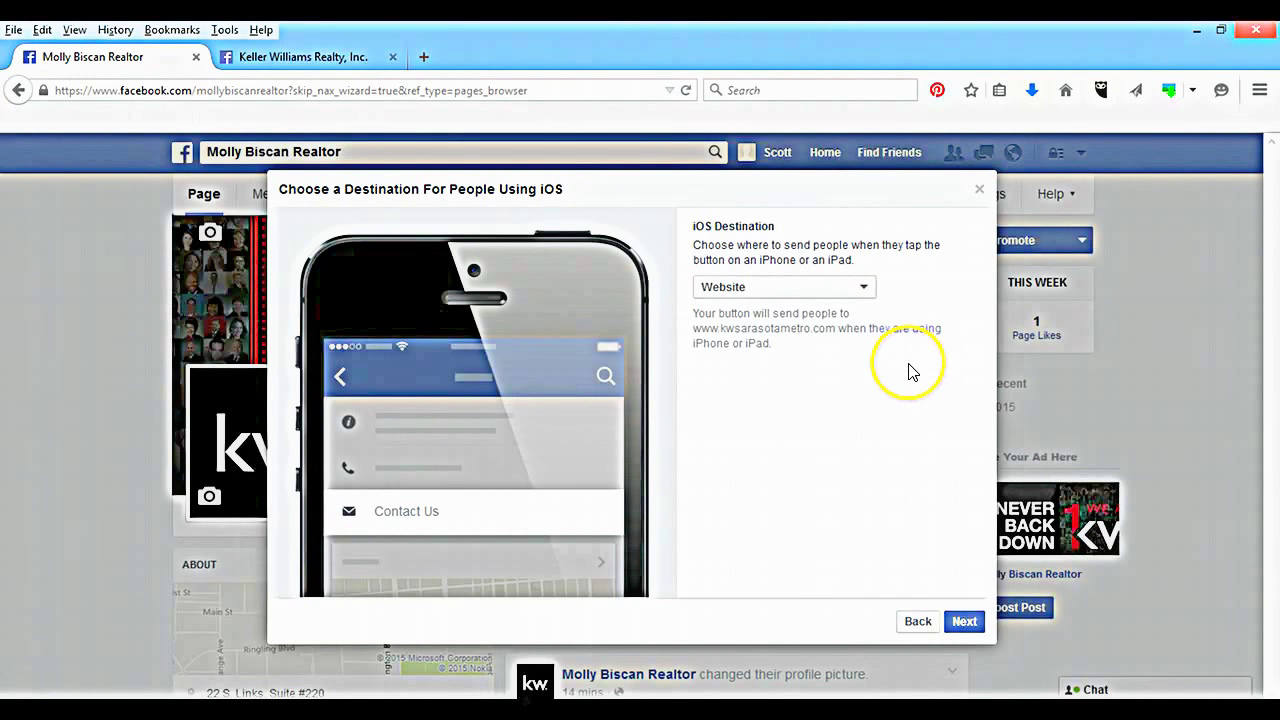
left_click(964, 622)
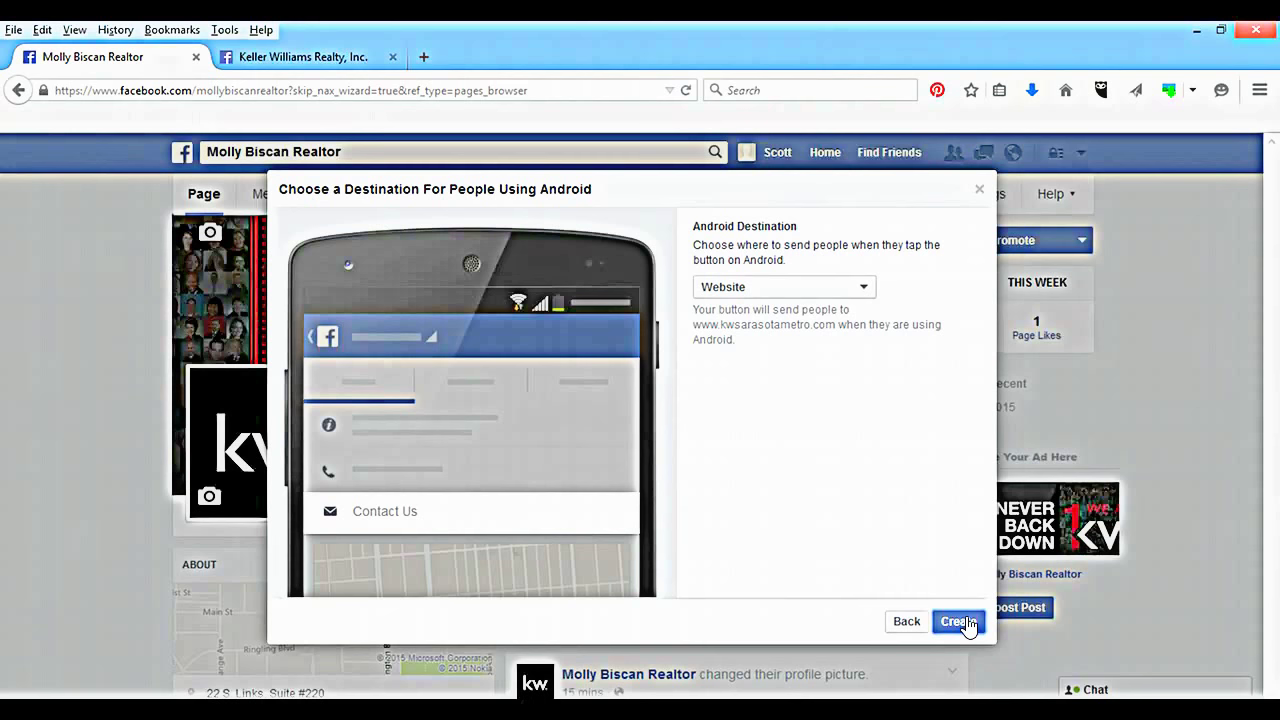
- Keep Website as the Android destination and create the Contact Us button
left_click(854, 295)
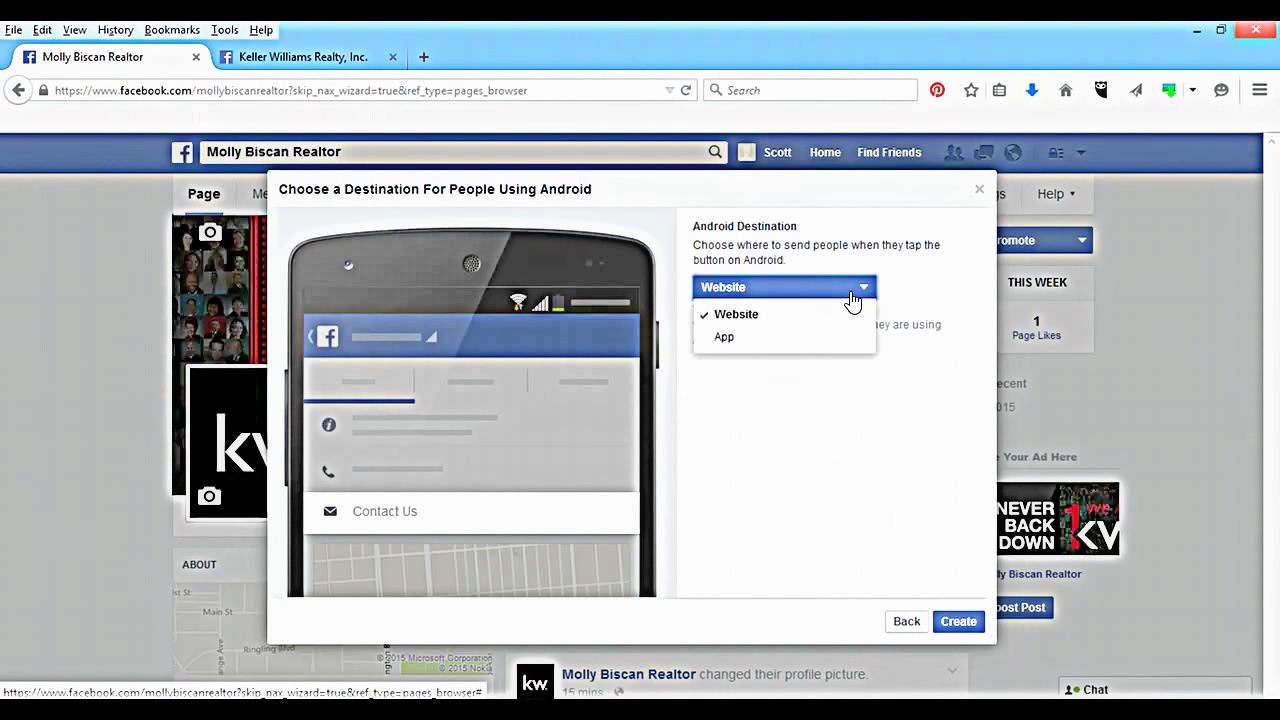
left_click(849, 291)
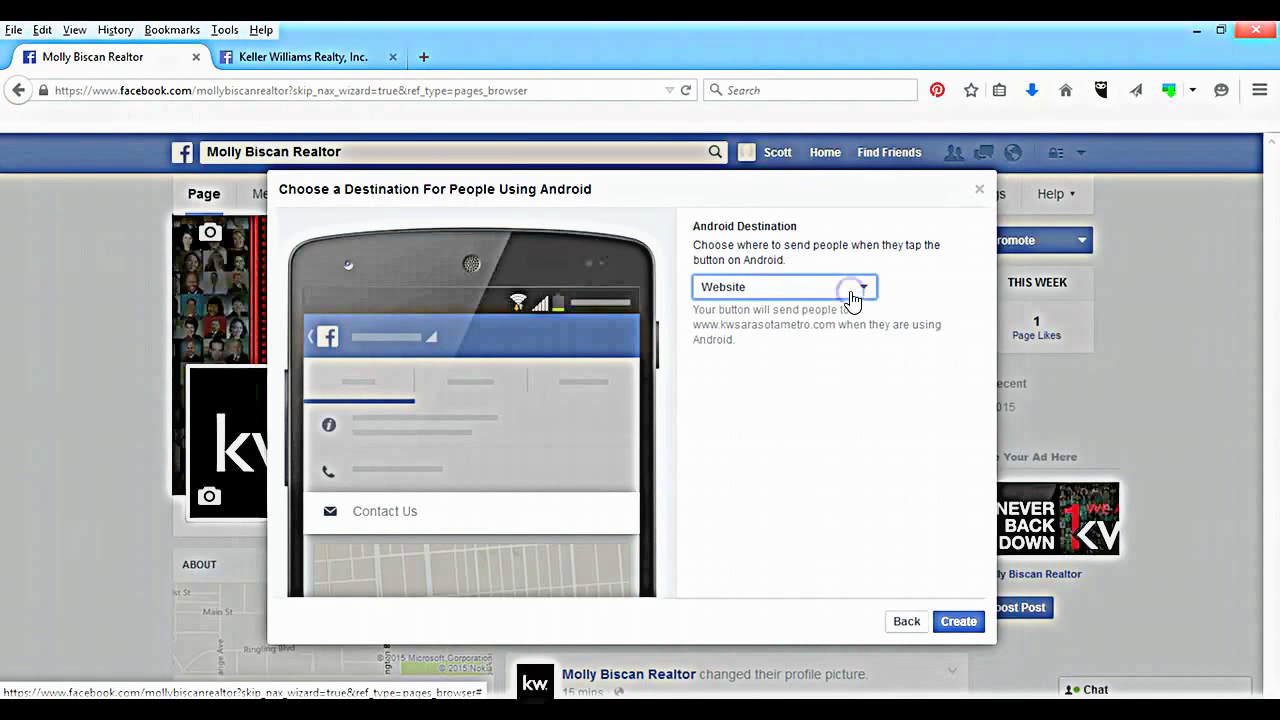
left_click(935, 551)
left_click(960, 623)
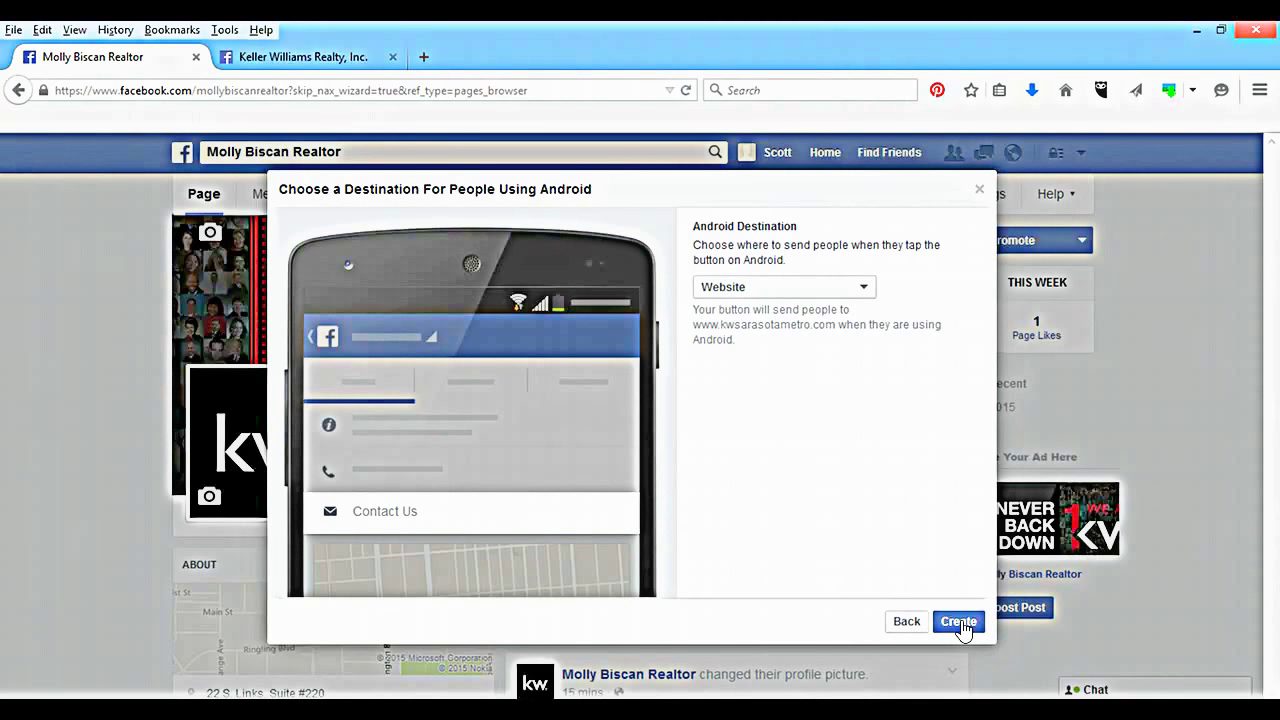
left_click(960, 623)
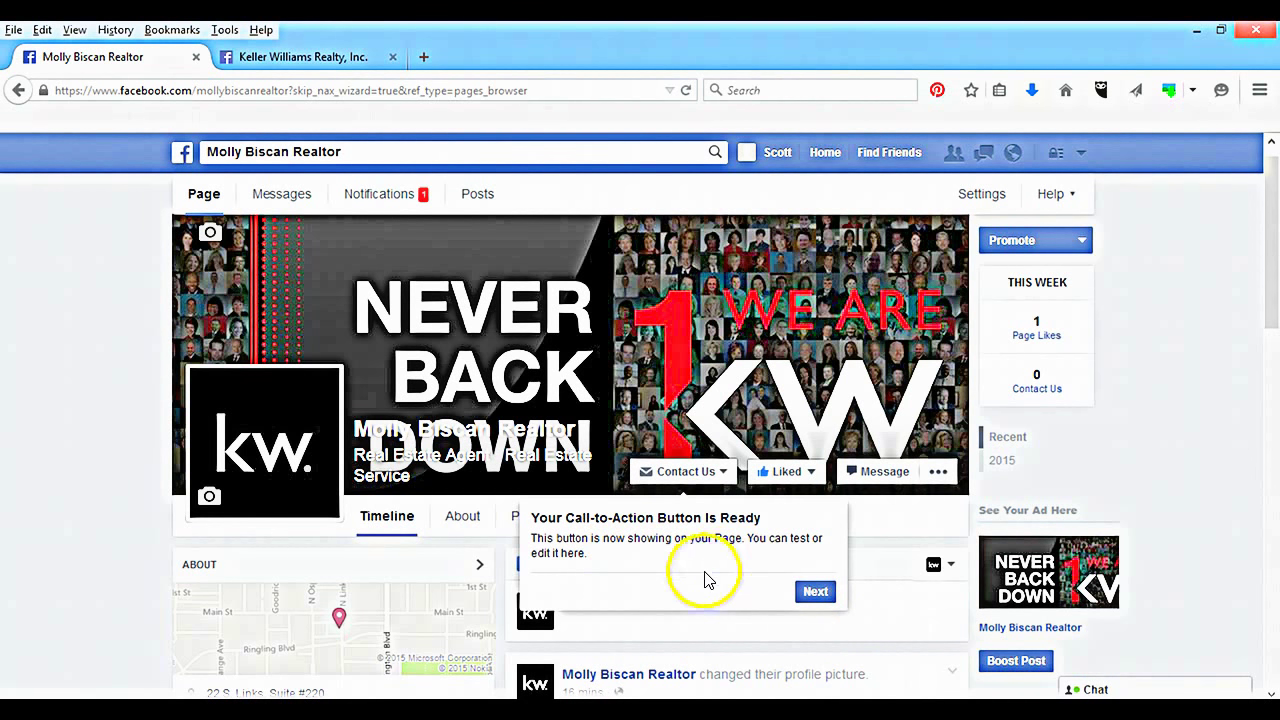
- Go through the call-to-action button tips and finish the short tour
left_click(810, 591)
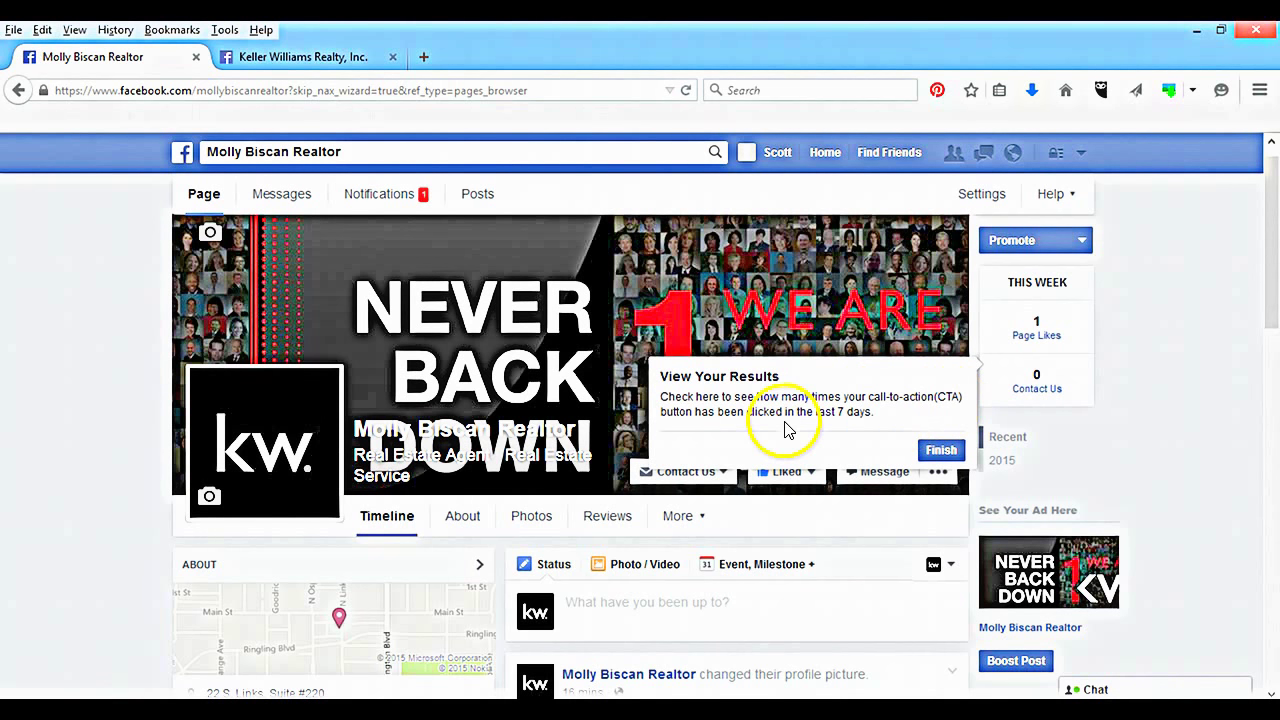
left_click(940, 451)
mouse_move(1043, 391)
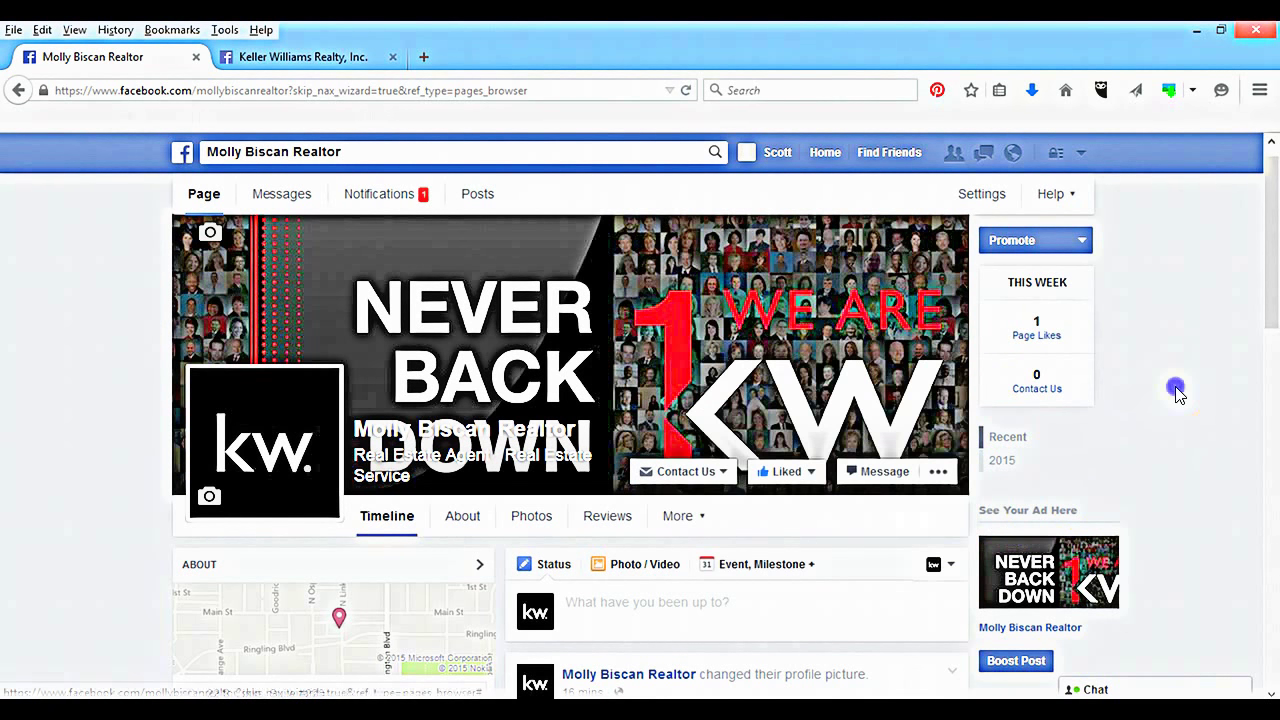
- Check the available options of the Contact Us call-to-action button and leave it as it is
left_click(722, 474)
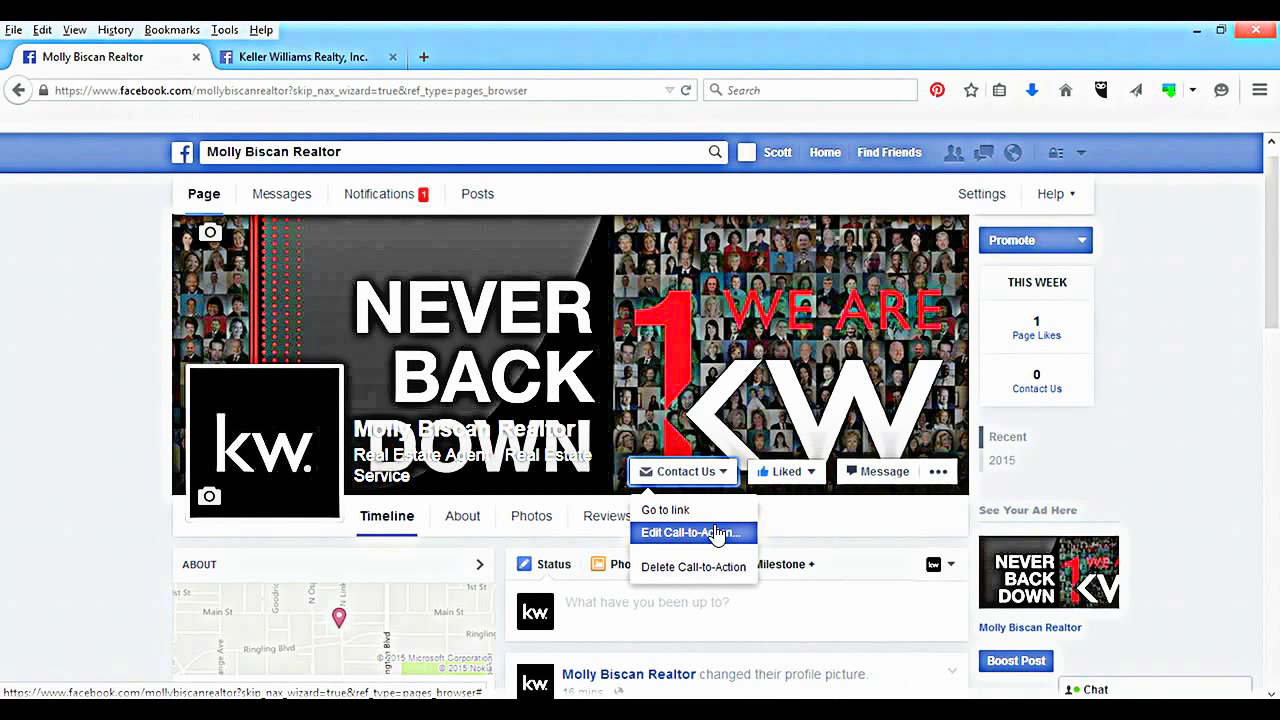
left_click(1170, 466)
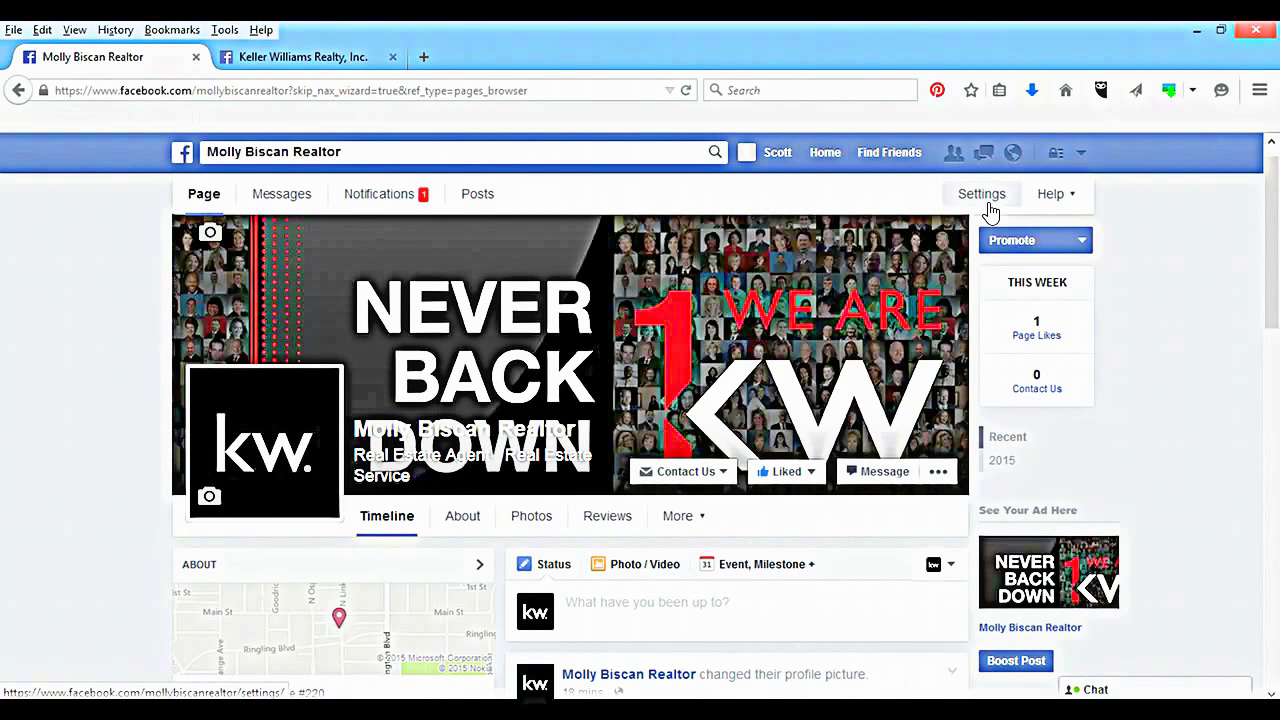
- Open the page's settings and look over the general options, including Page Visibility
left_click(988, 205)
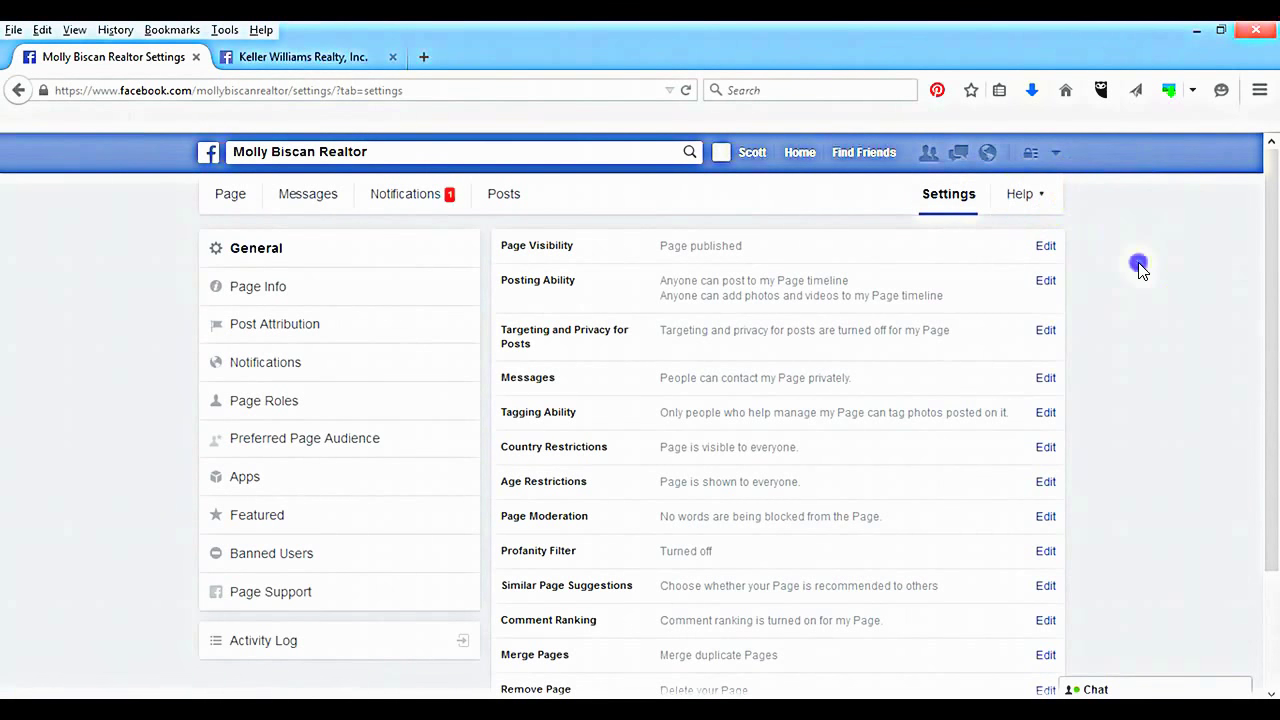
scroll(1135, 275, "down", 2)
scroll(1135, 280, "up", 2)
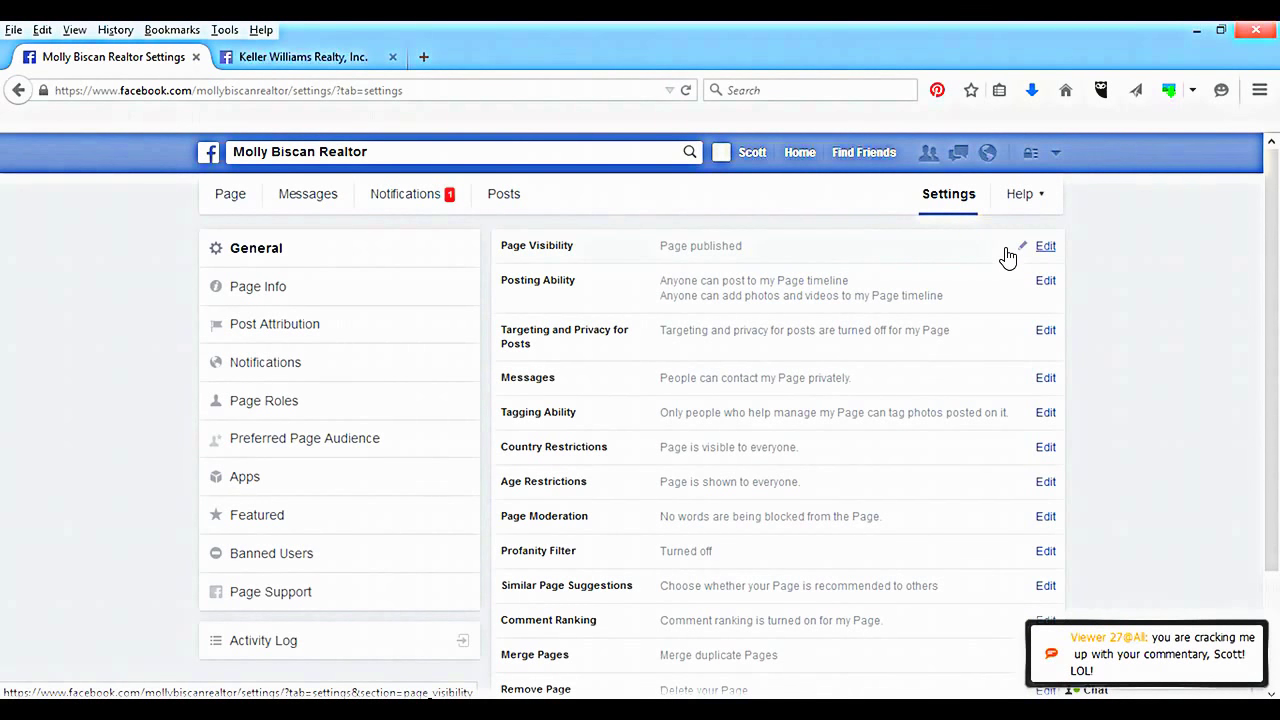
left_click(1046, 248)
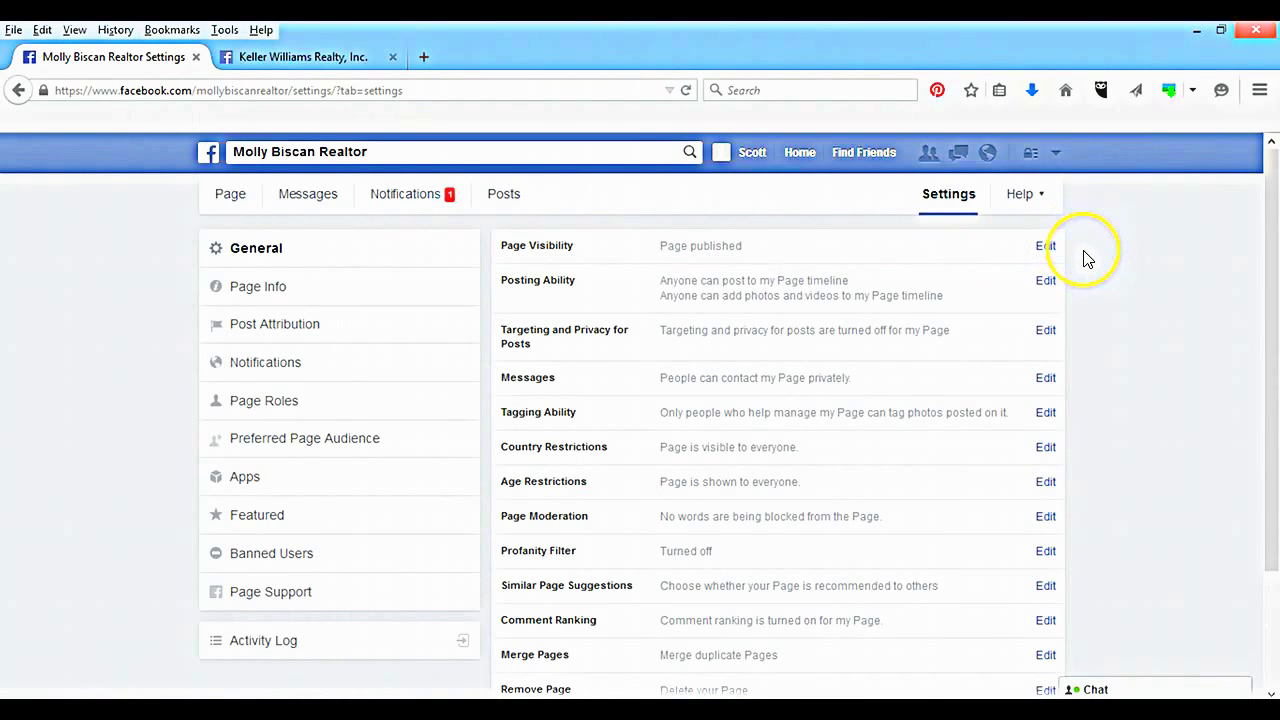
- Set Posting Ability to disable posts by other people on the page timeline and save the change
left_click(1046, 289)
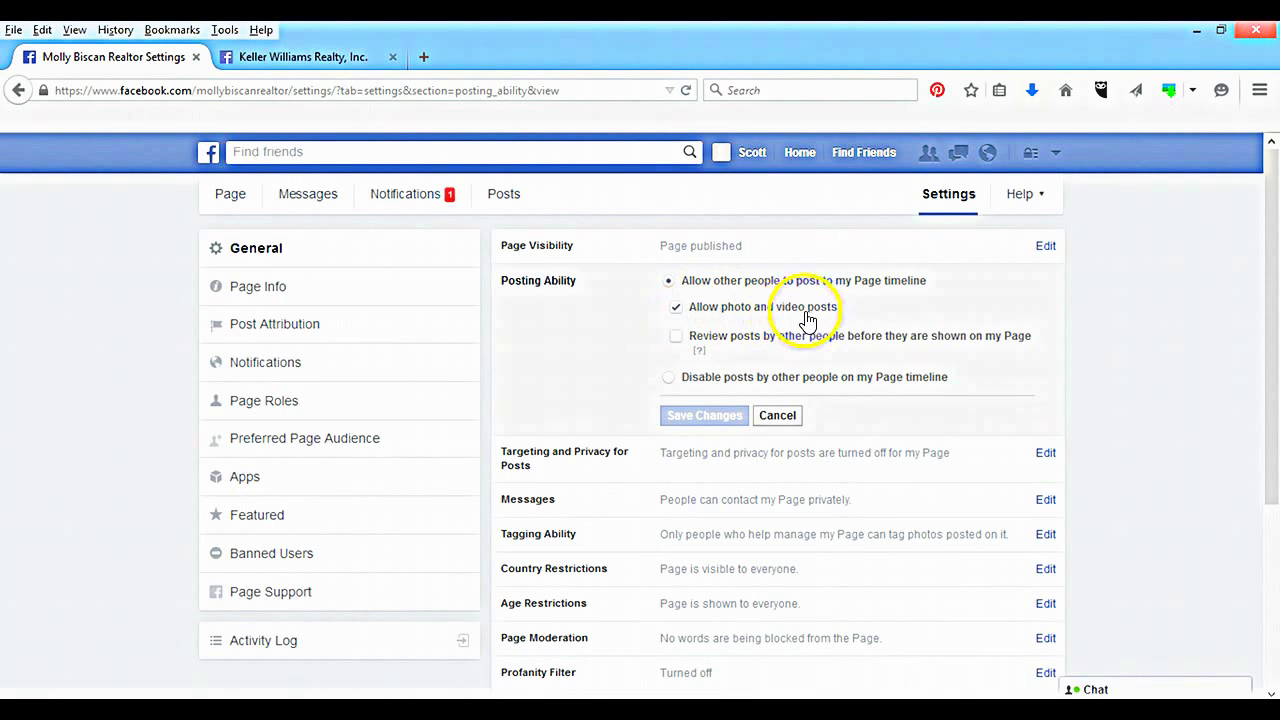
left_click(676, 308)
left_click(676, 336)
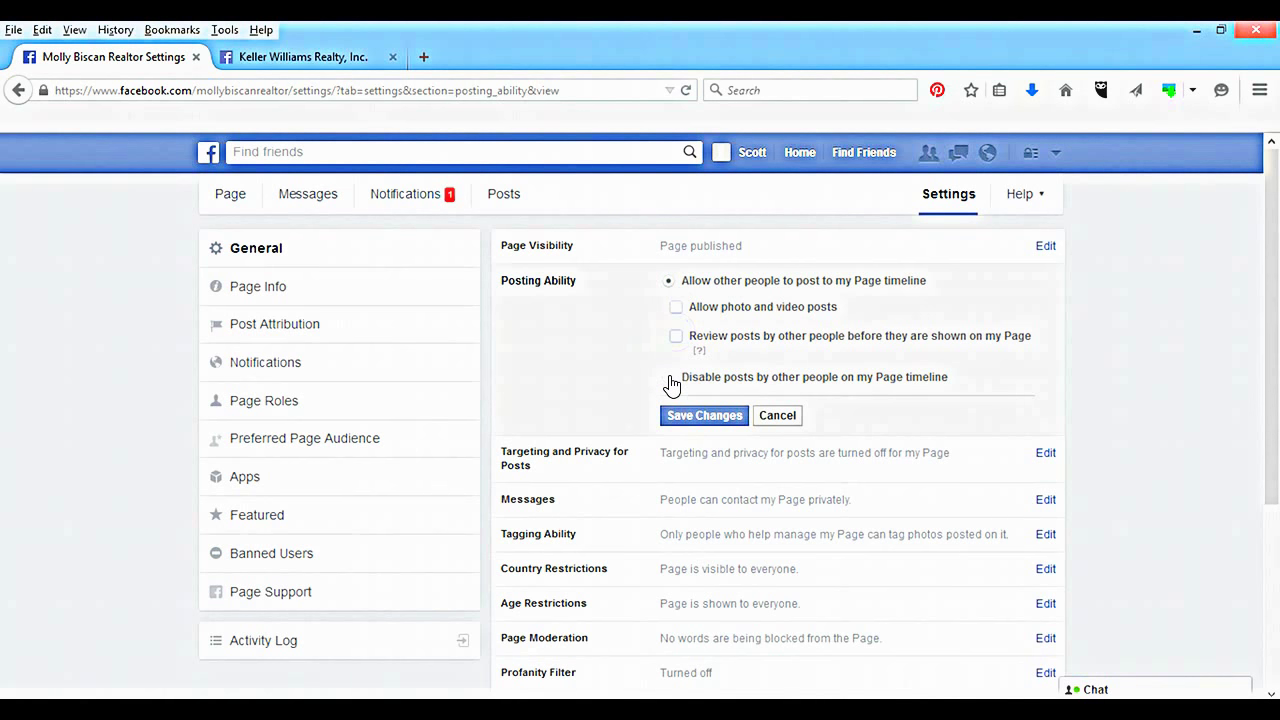
left_click(668, 377)
left_click(704, 352)
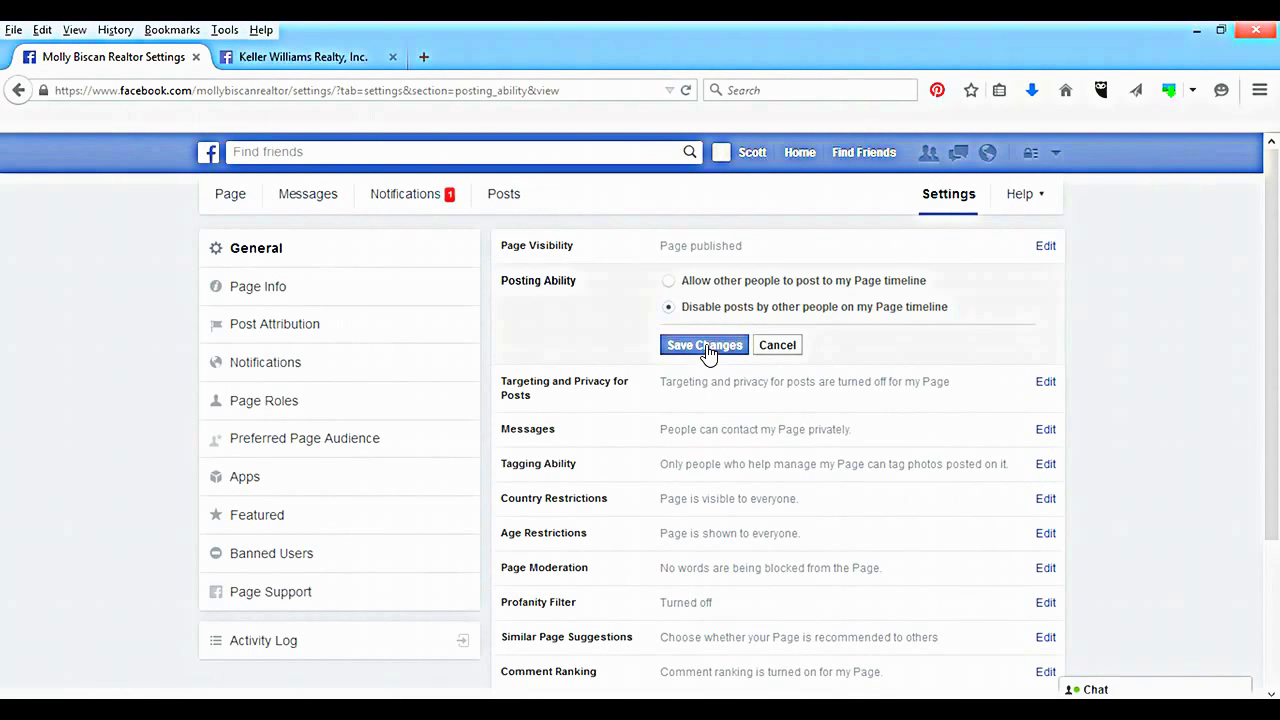
left_click(706, 346)
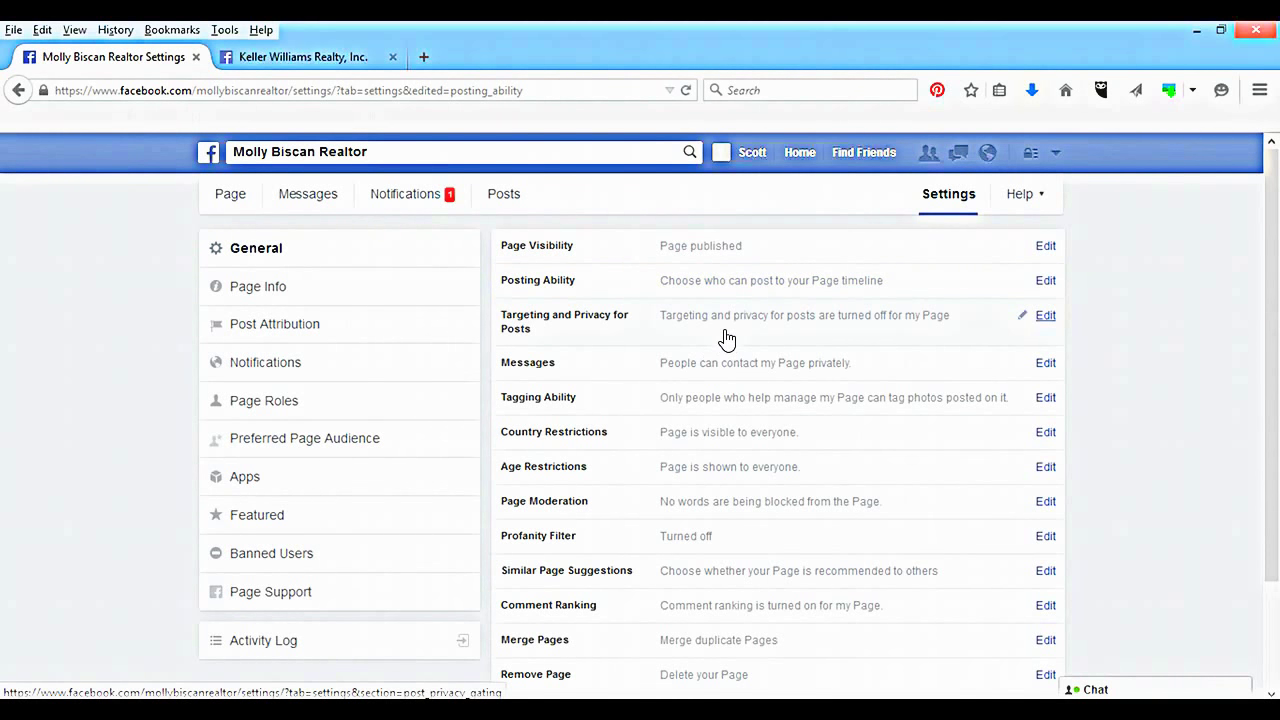
- Allow targeting and privacy options when creating posts on the page and save the change
left_click(1050, 322)
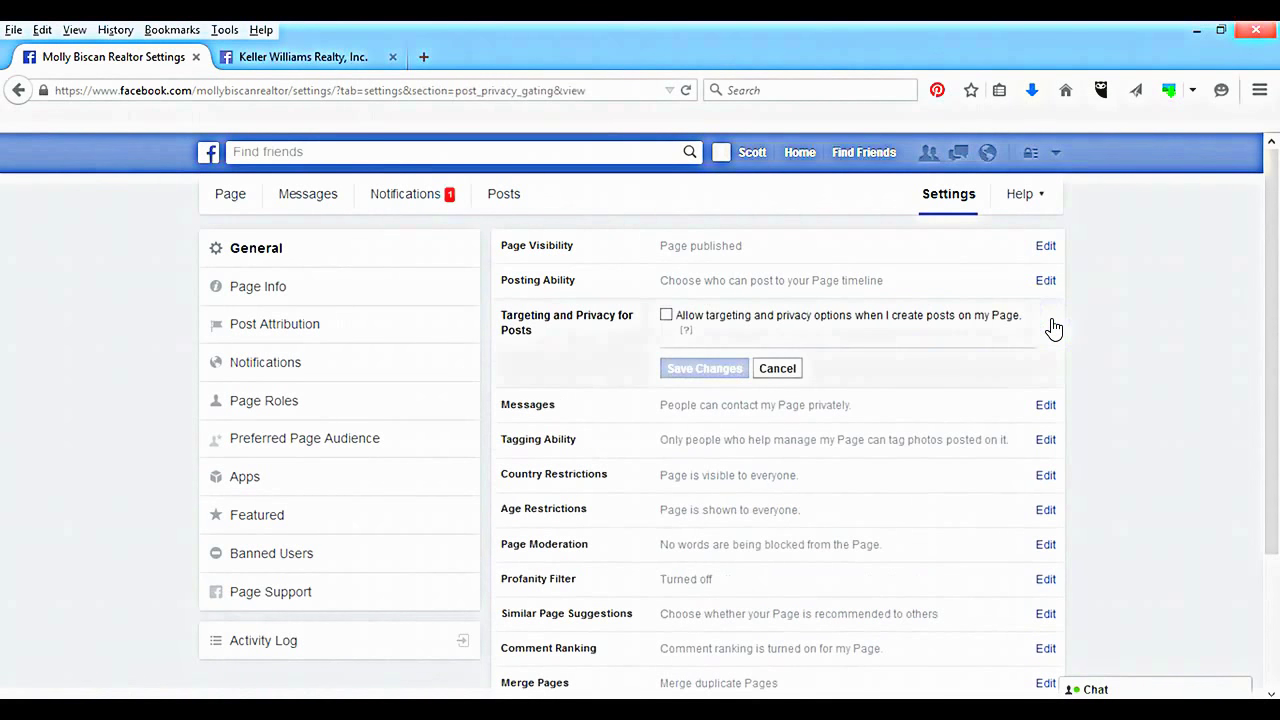
left_click(667, 316)
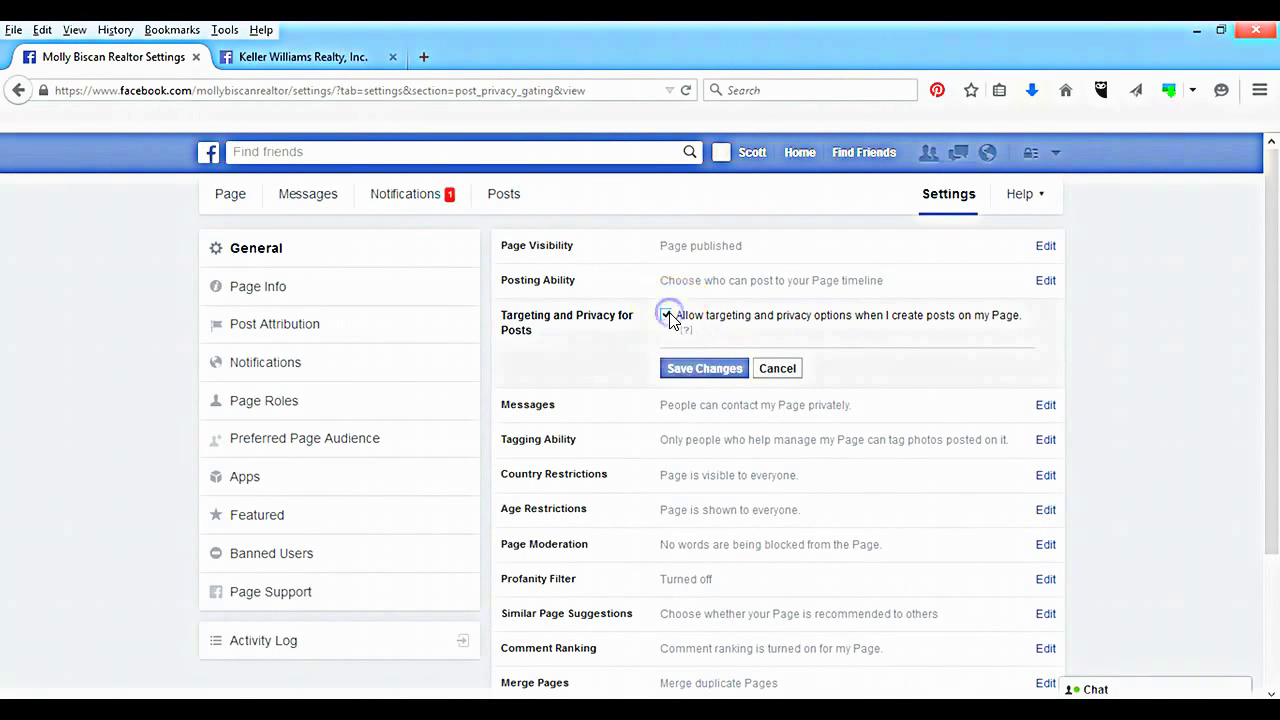
mouse_move(687, 338)
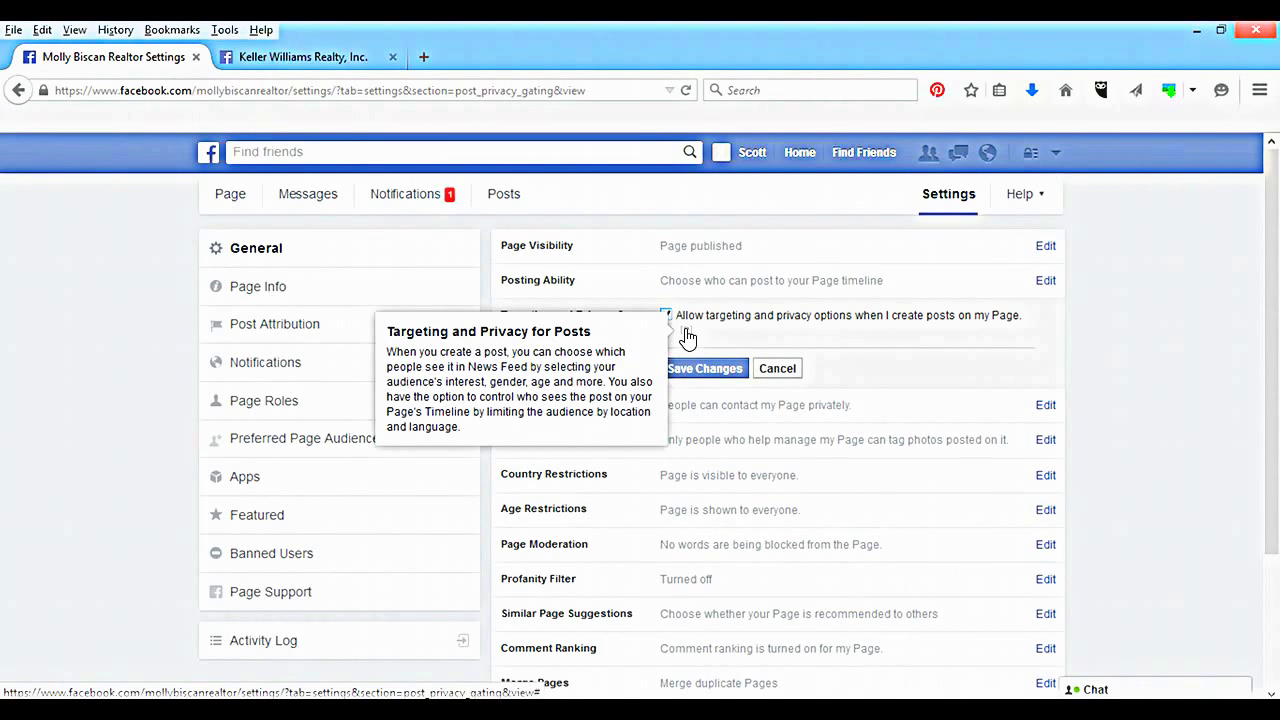
left_click(700, 369)
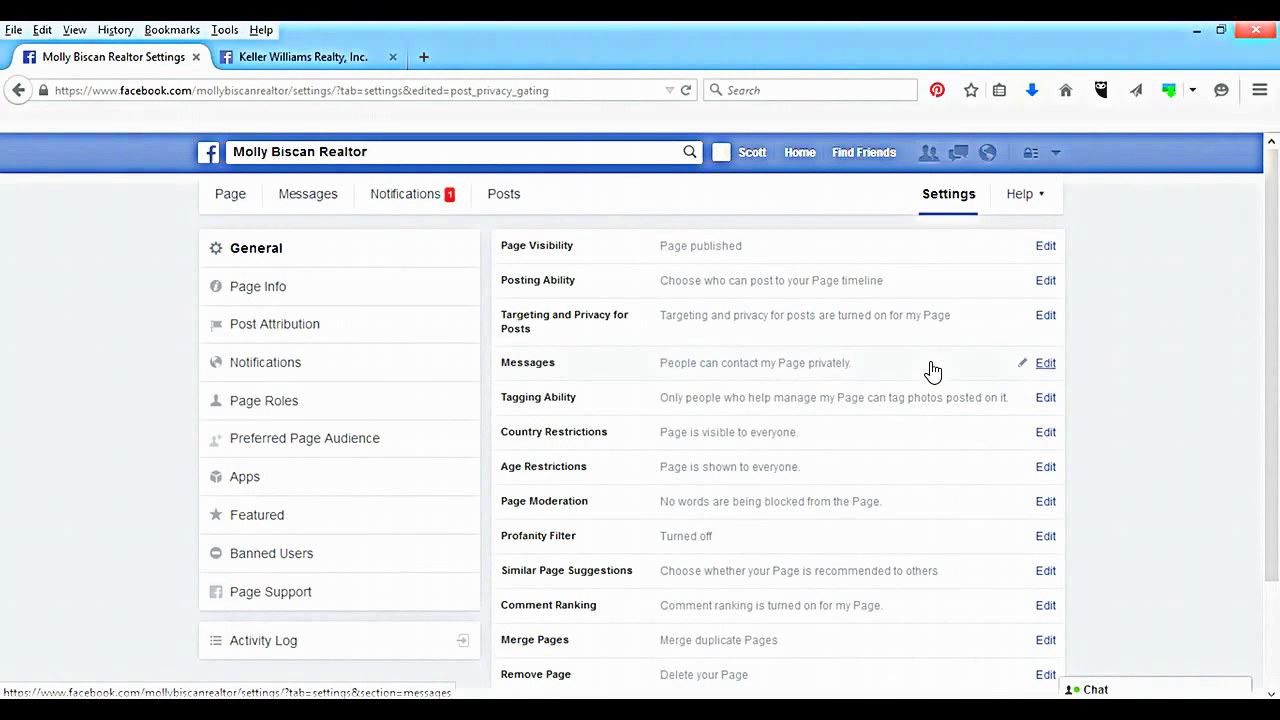
- Review the remaining general settings down to Remove Page, plus the Page Info and Post Attribution sections
left_click(862, 420)
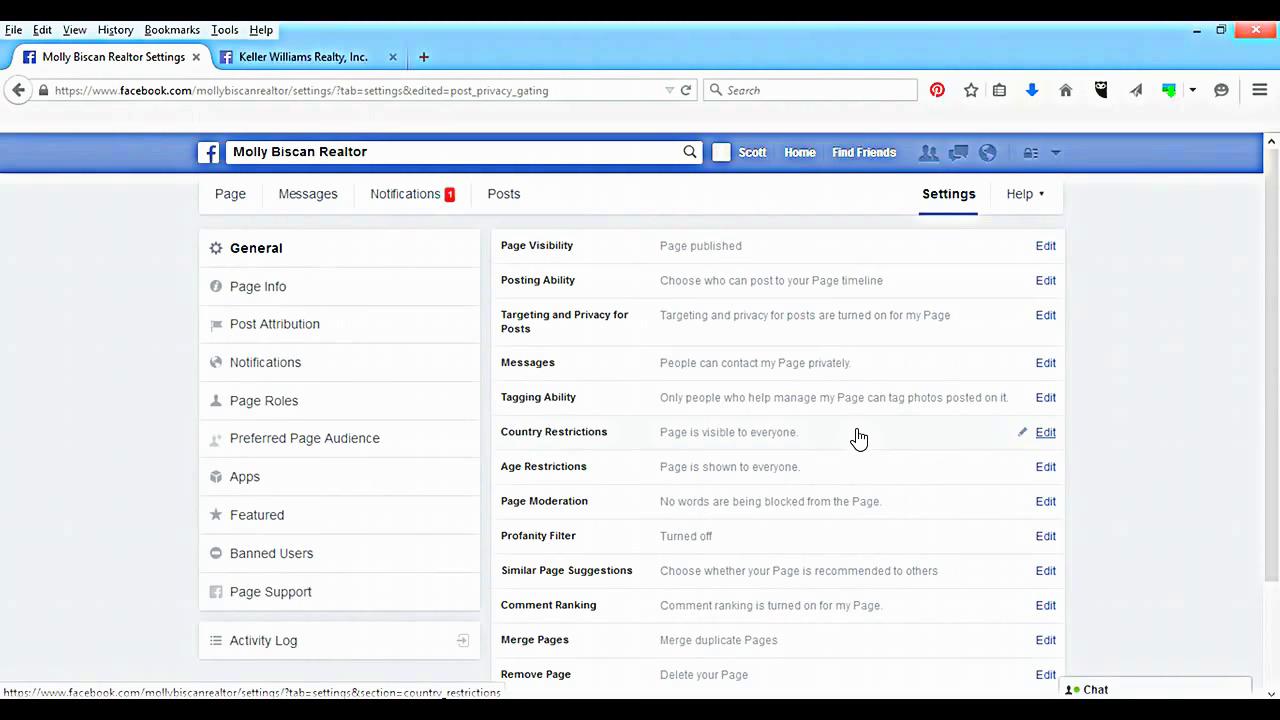
left_click(859, 466)
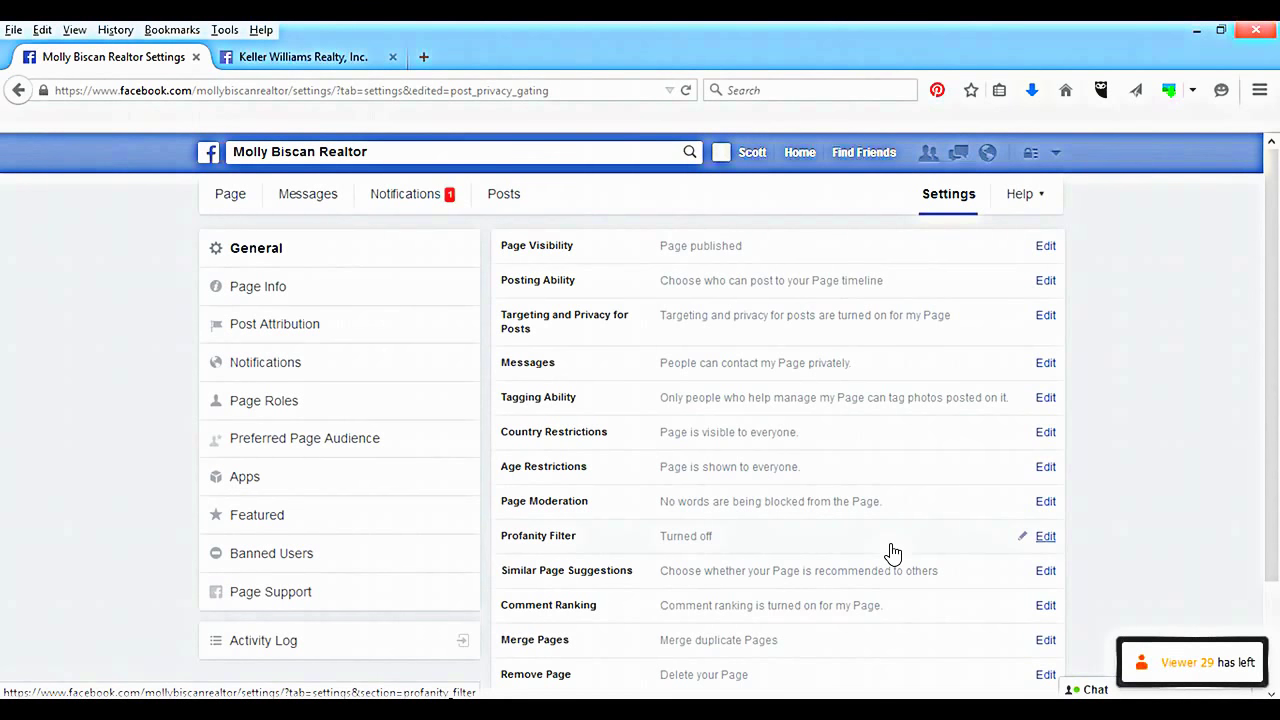
left_click(899, 573)
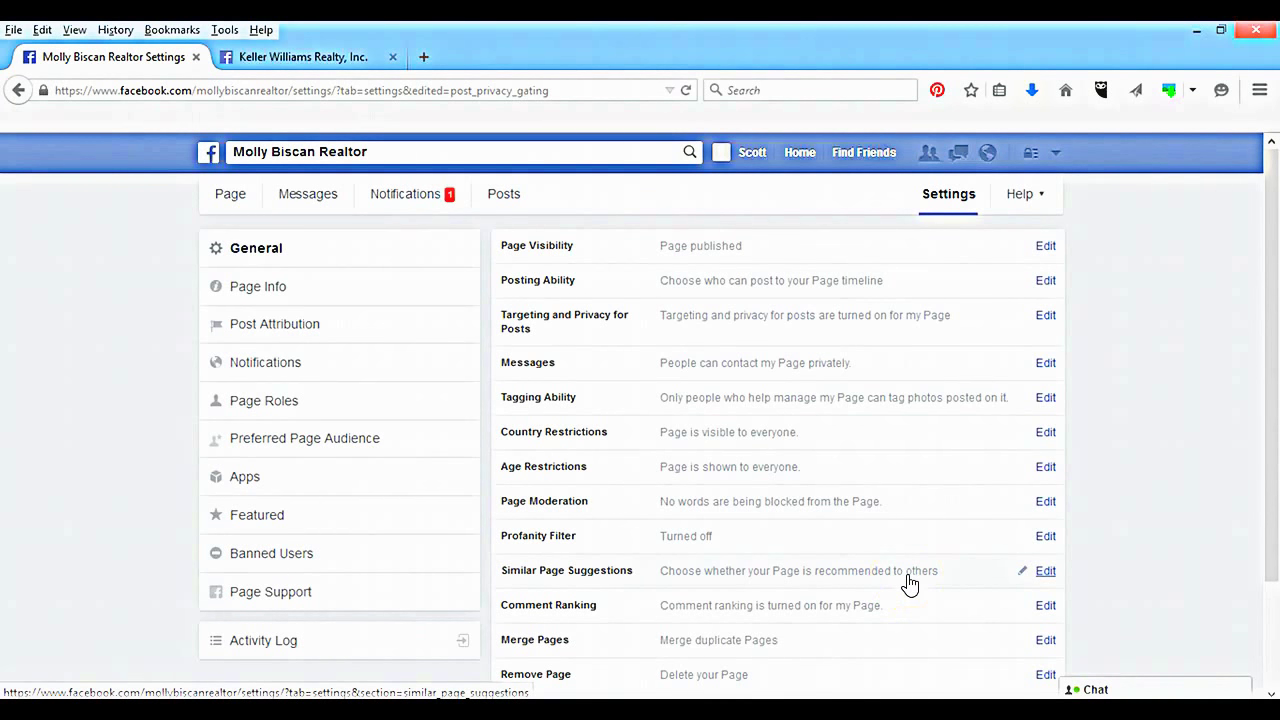
left_click(895, 610)
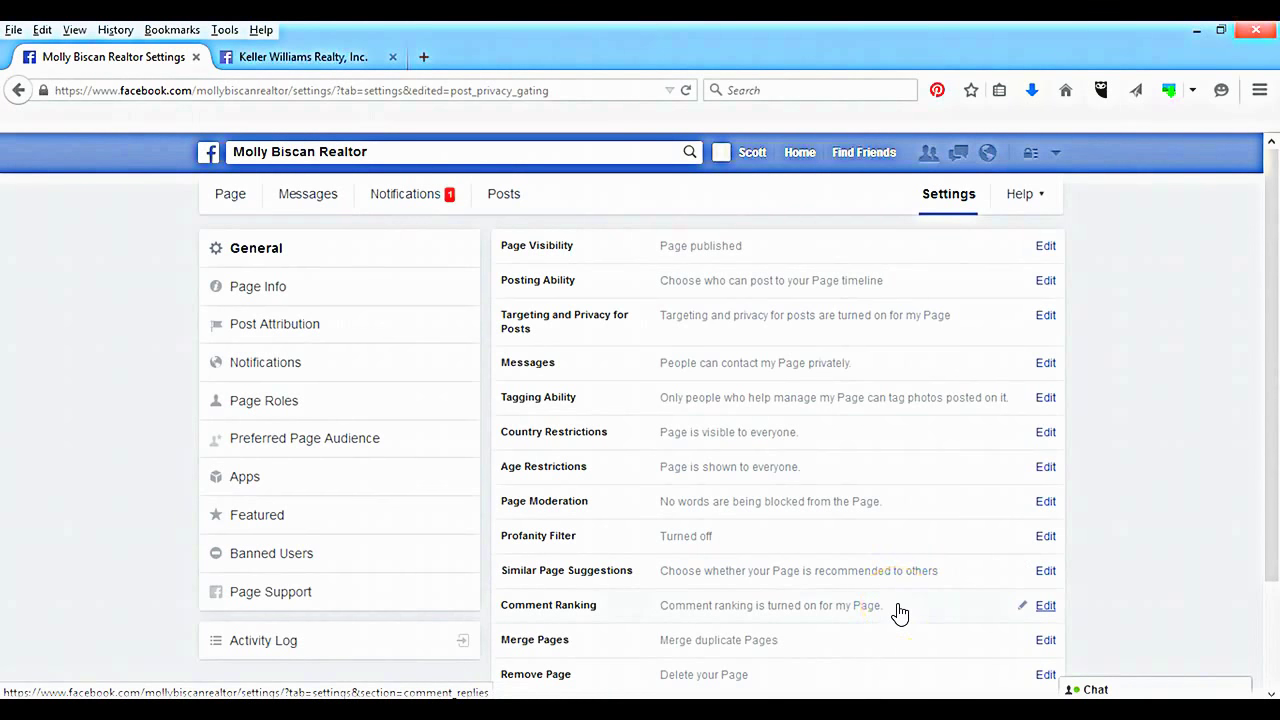
scroll(906, 617, "down", 2)
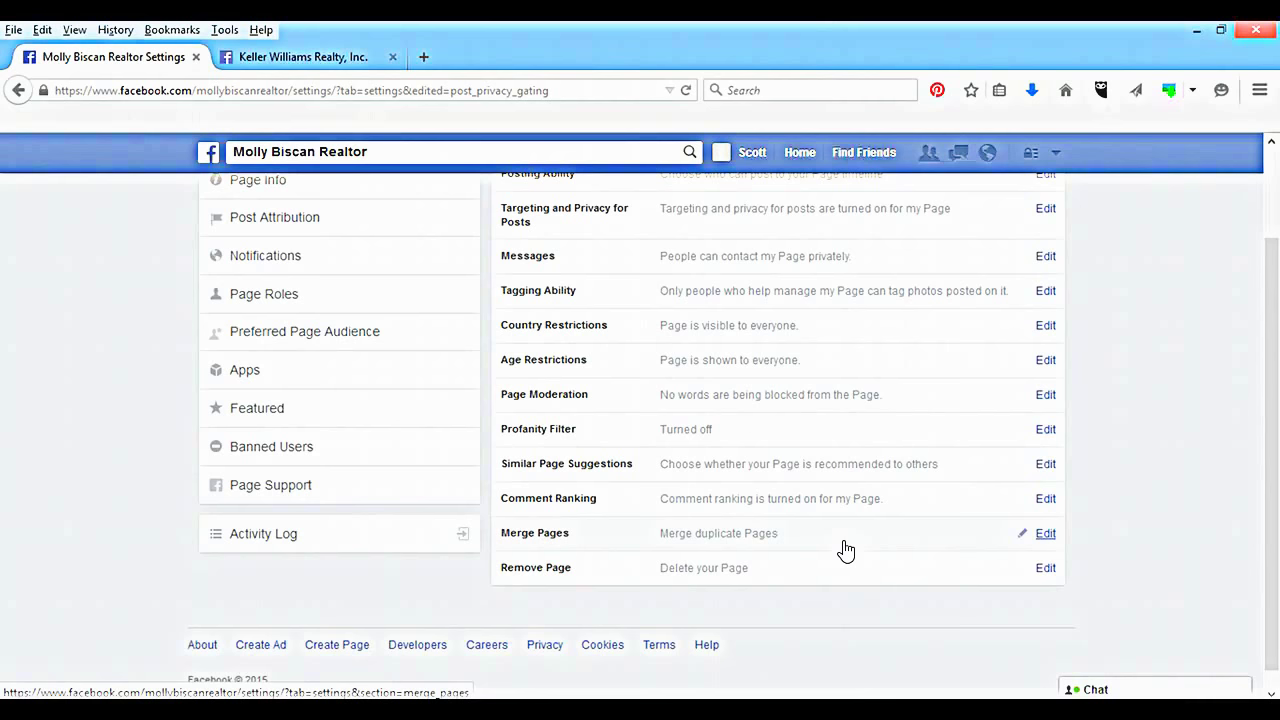
left_click(831, 549)
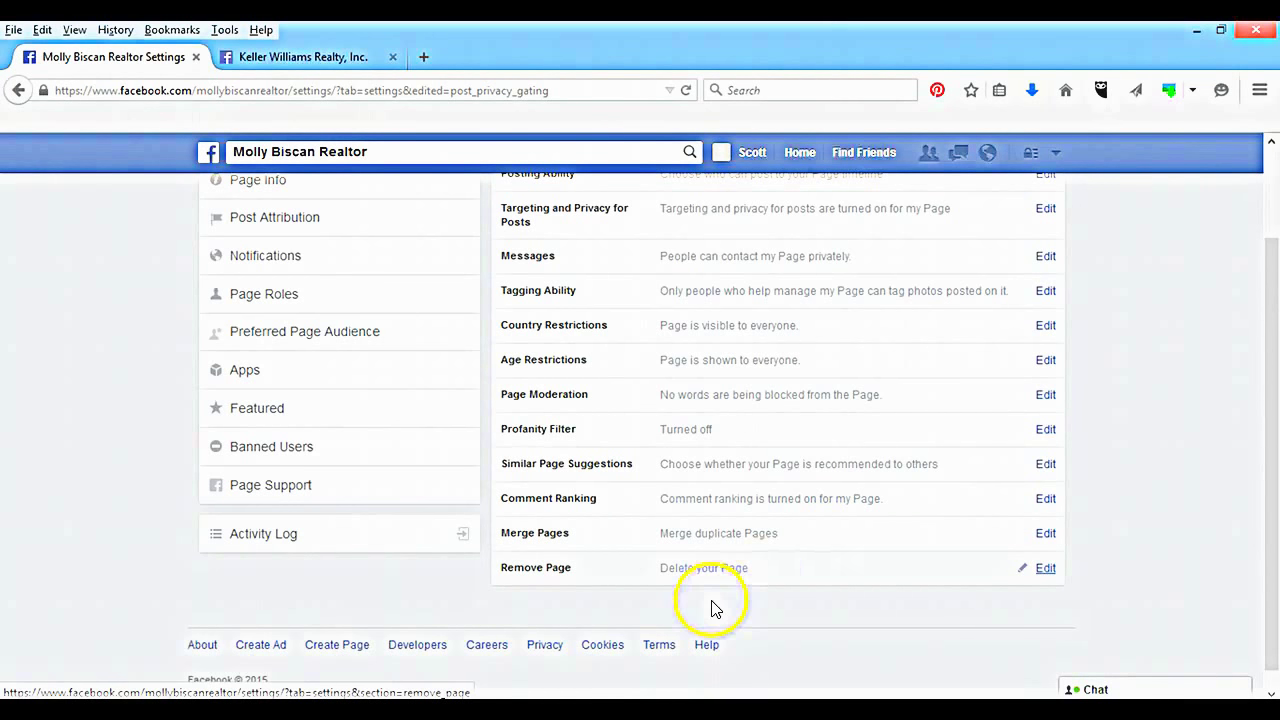
scroll(714, 600, "up", 2)
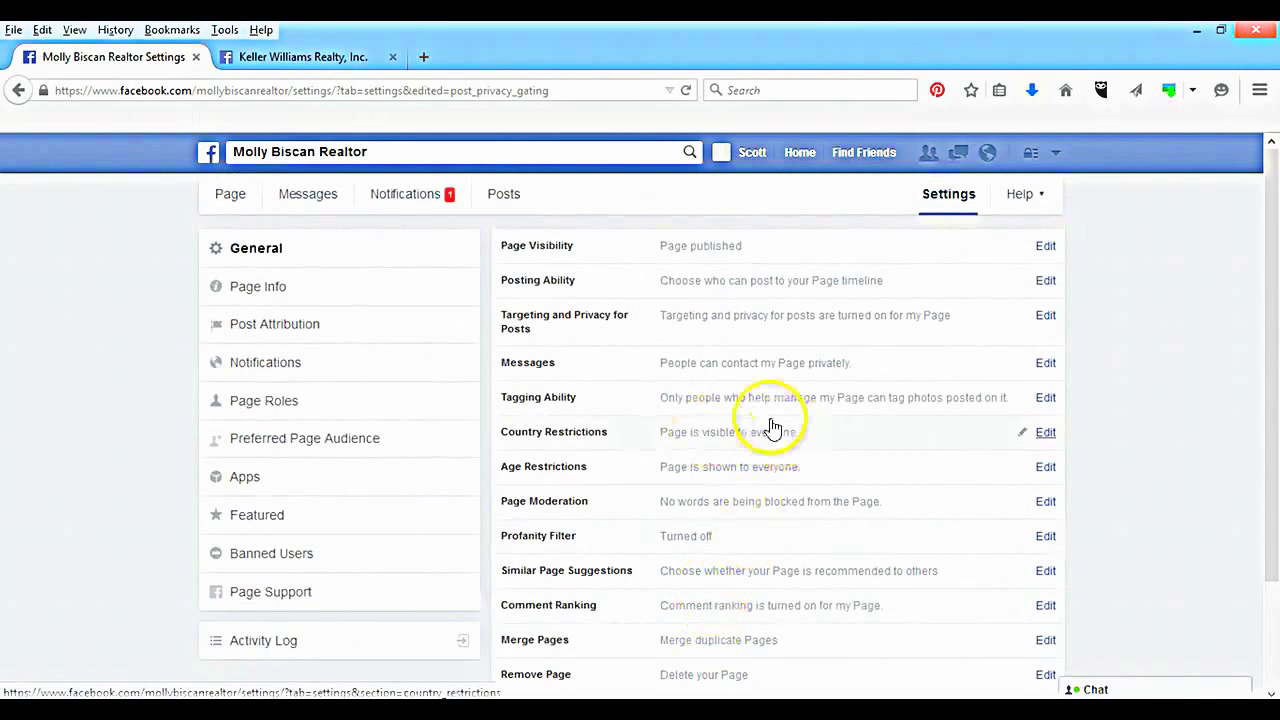
left_click(352, 296)
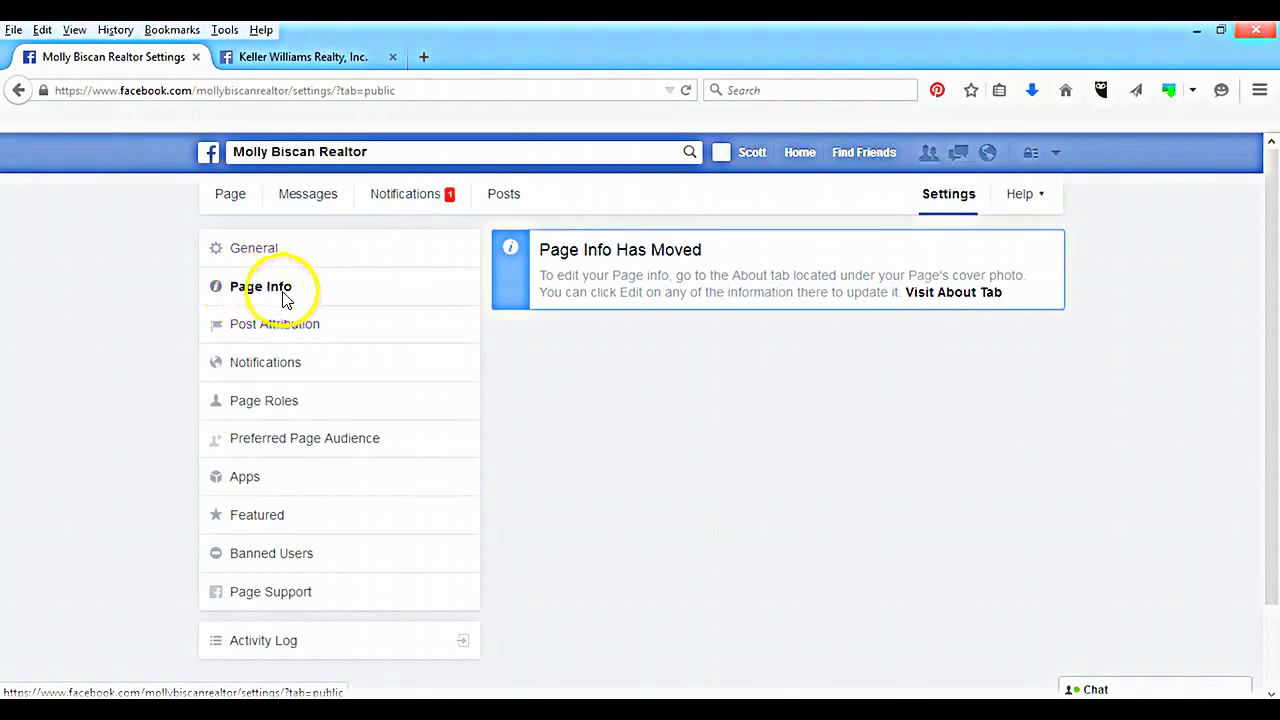
left_click(272, 328)
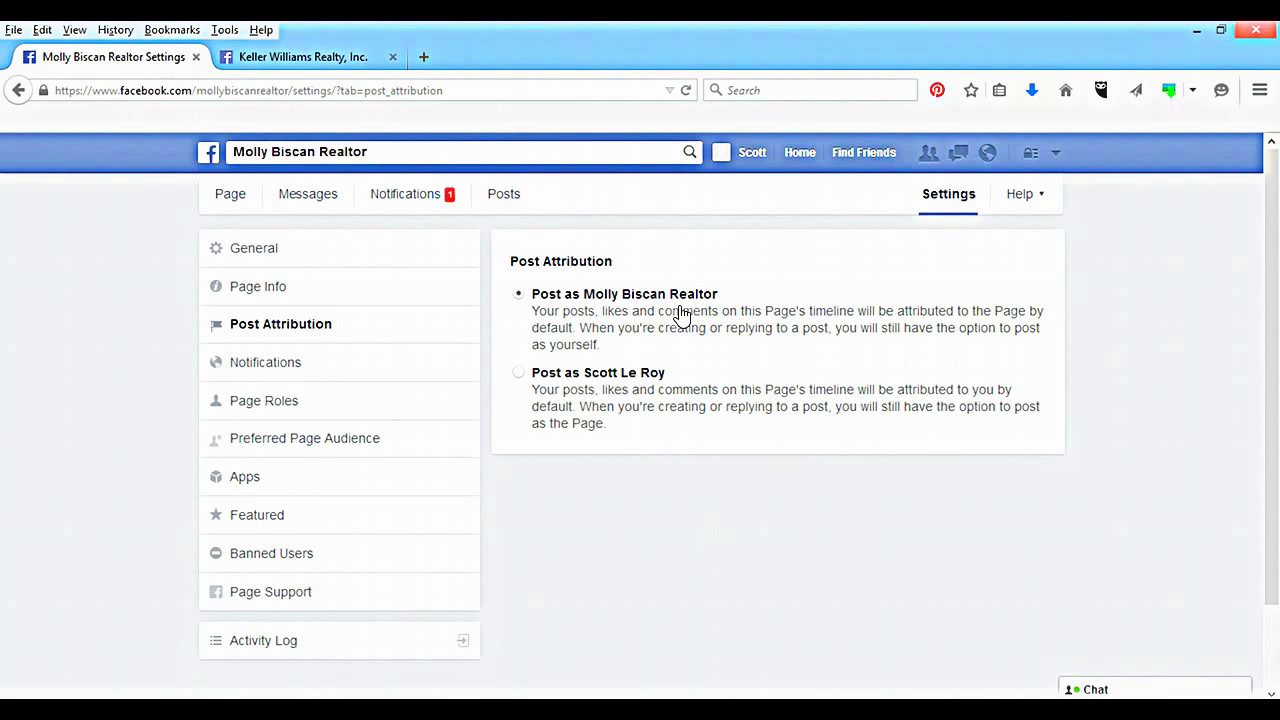
- Set On Facebook notifications to arrive each time there is page activity or an important page update
left_click(285, 366)
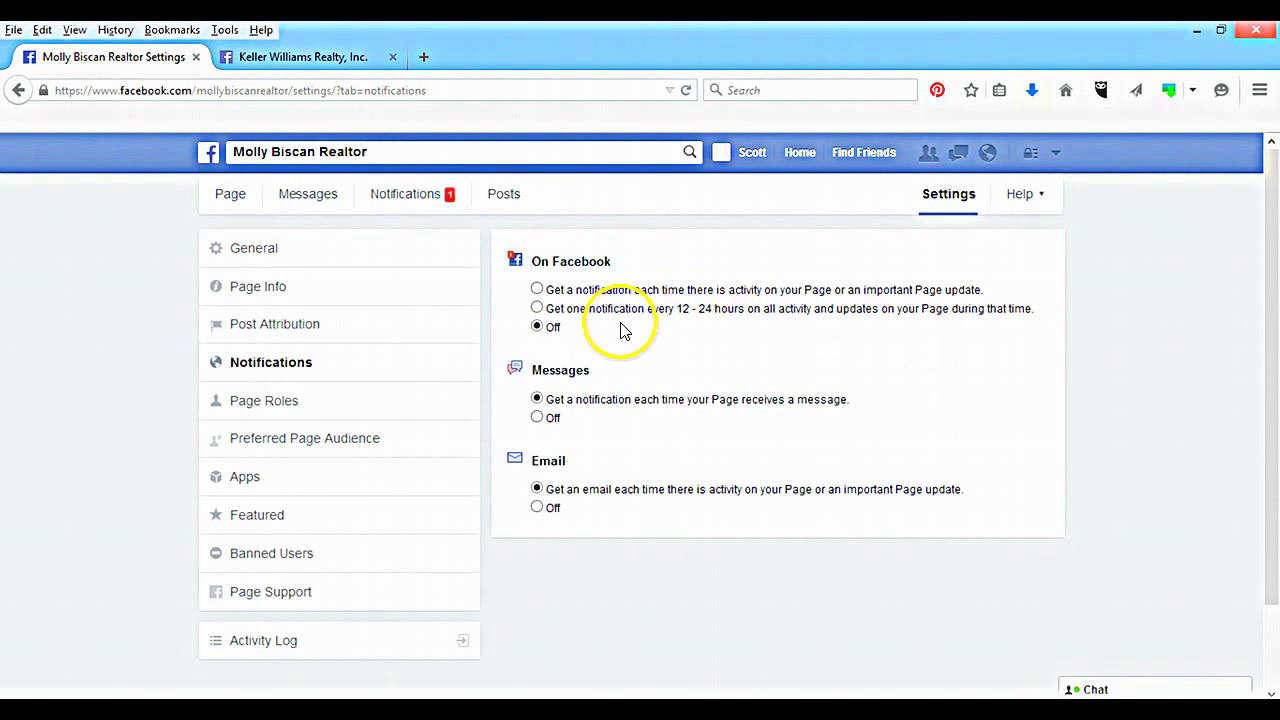
left_click(538, 290)
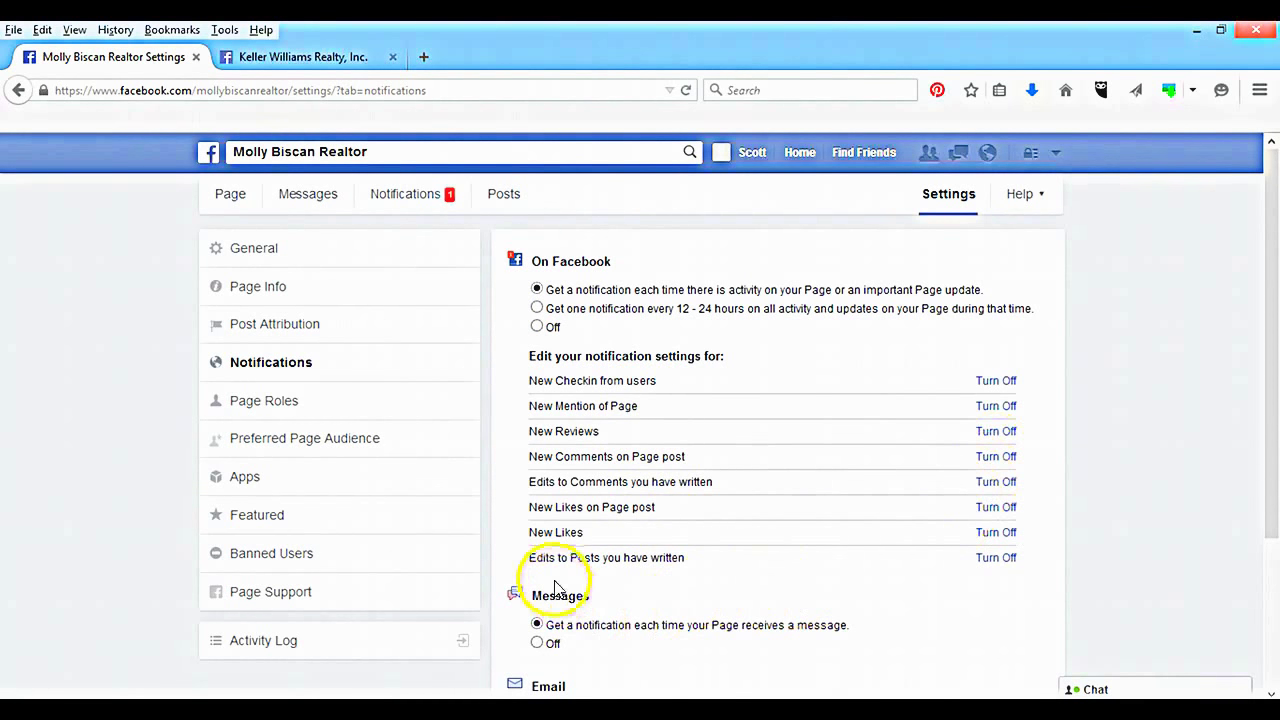
scroll(548, 545, "down", 2)
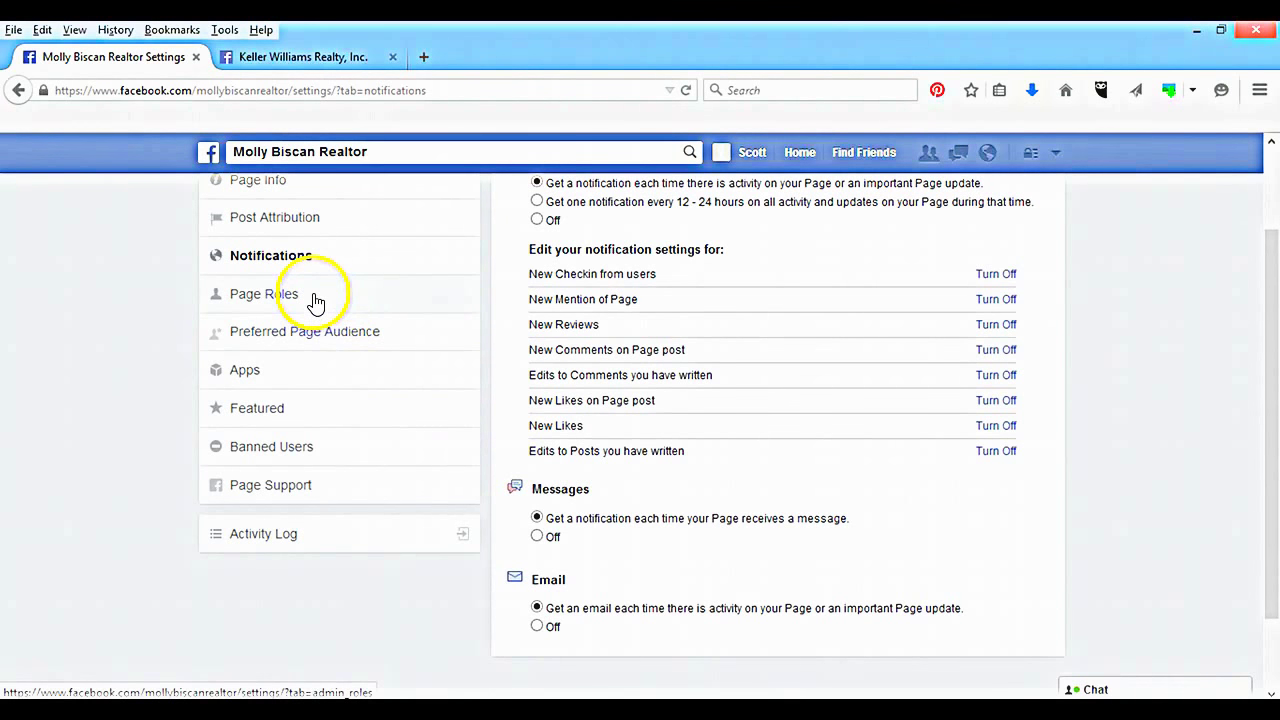
- Compare the Moderator, Advertiser, Analyst and Editor descriptions in Page Roles by assigning each to the blank new person entry
left_click(290, 301)
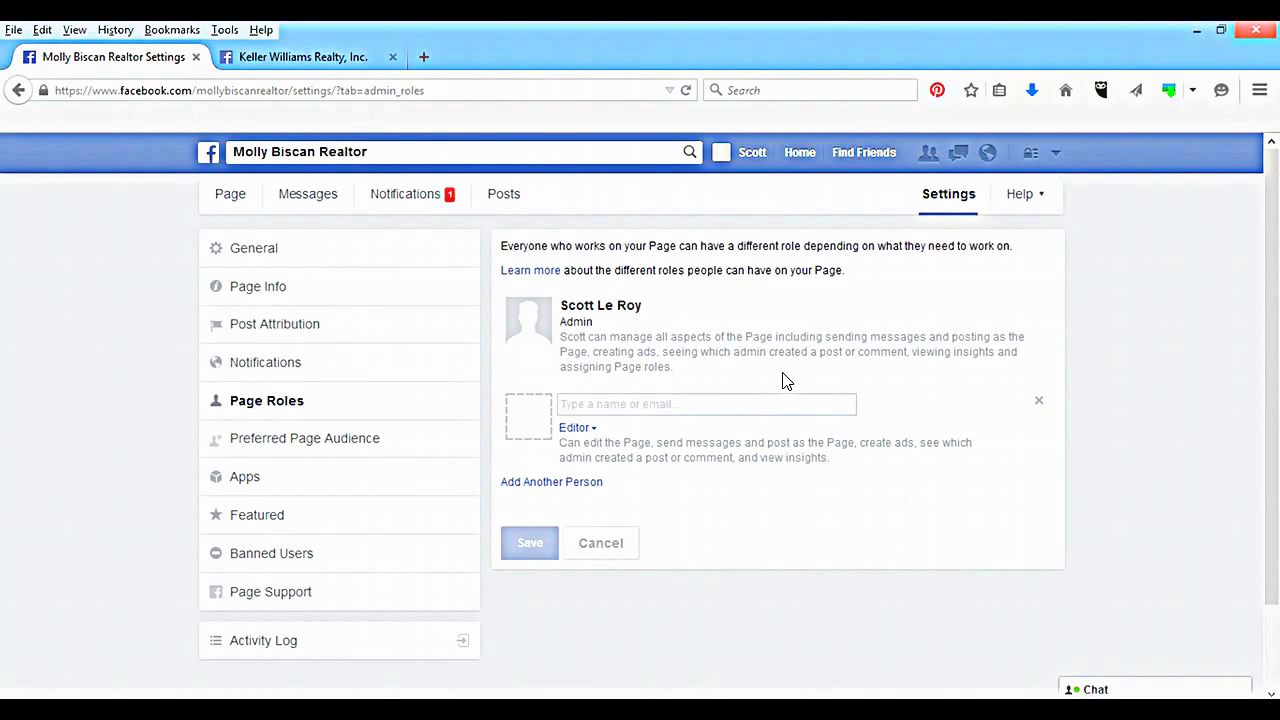
left_click(771, 376)
left_click(586, 428)
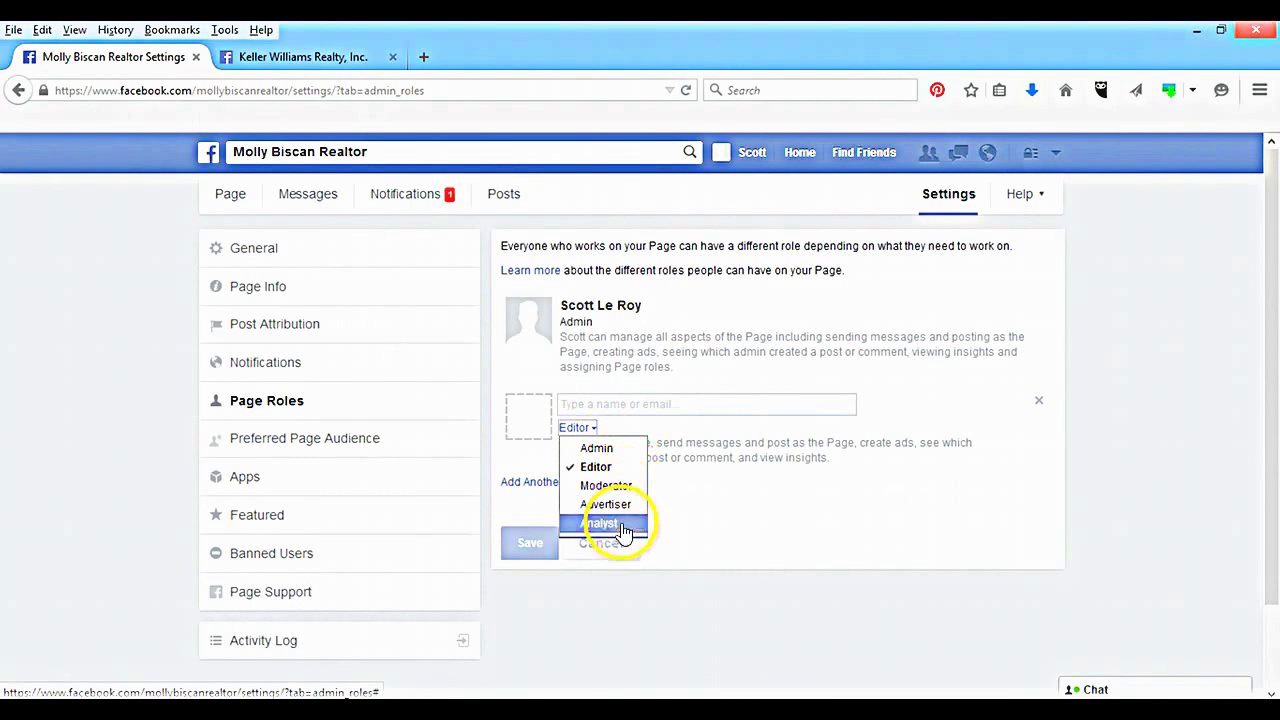
left_click(612, 486)
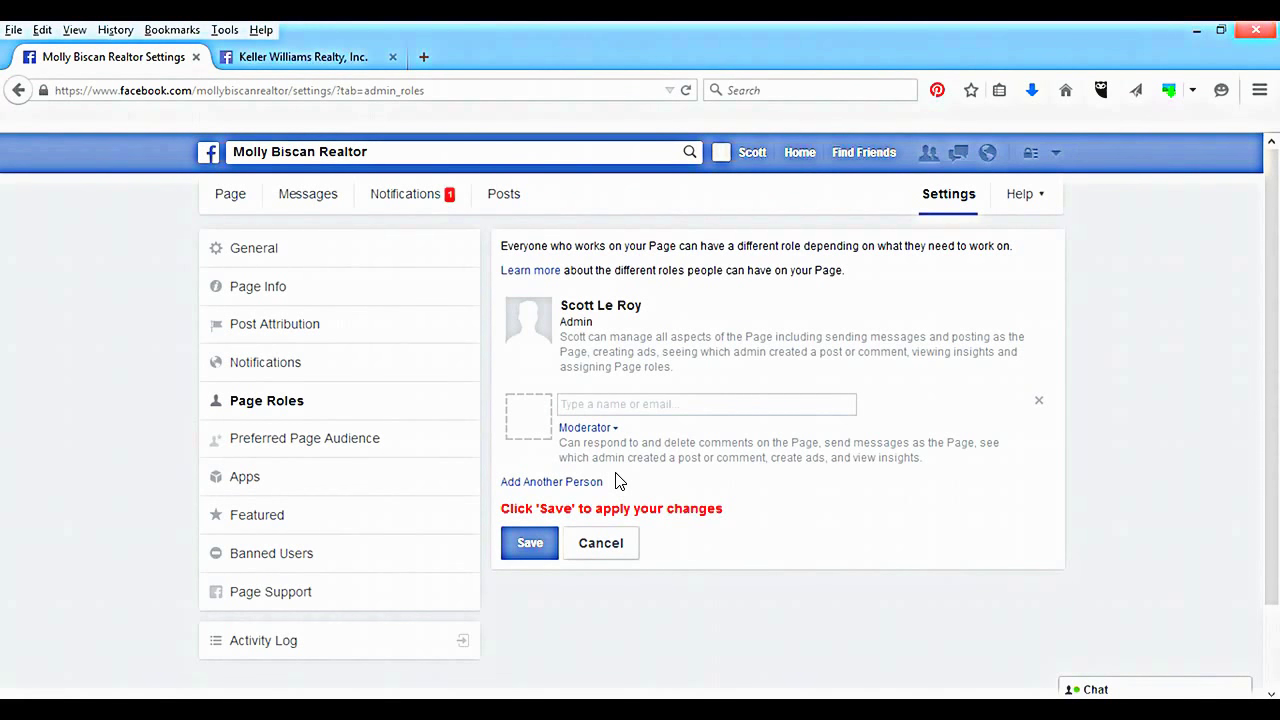
left_click(605, 428)
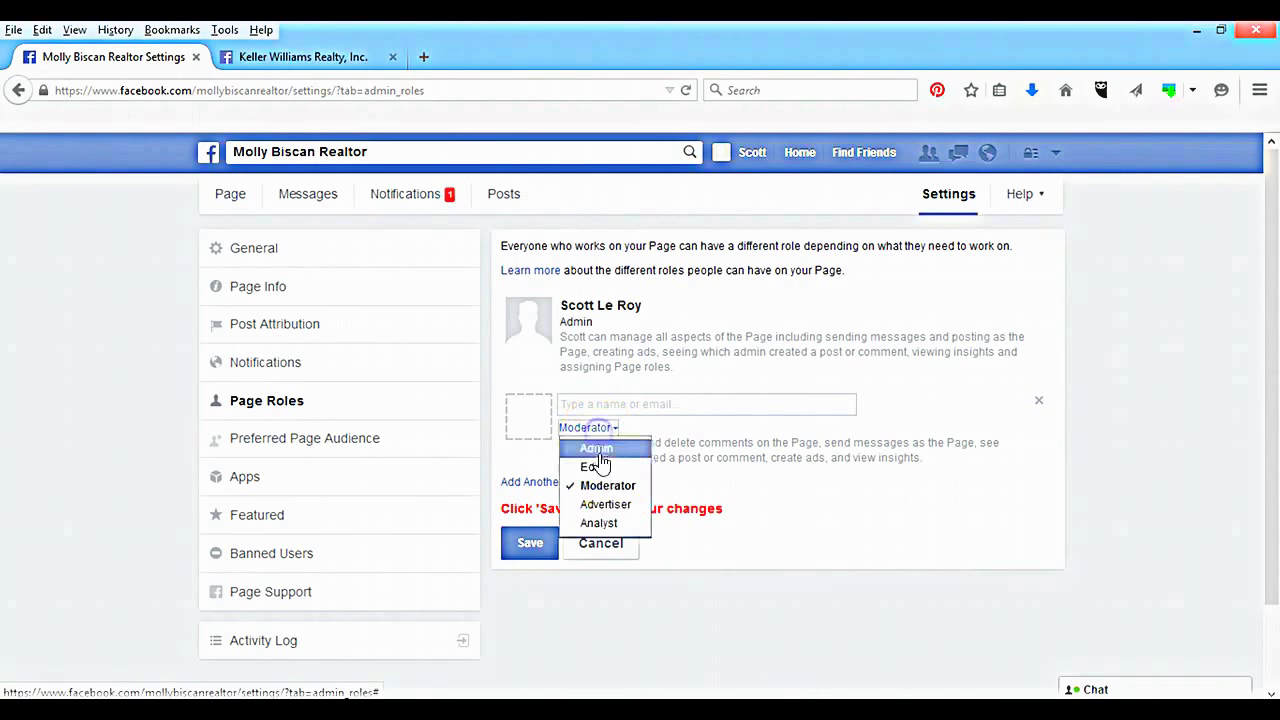
left_click(610, 504)
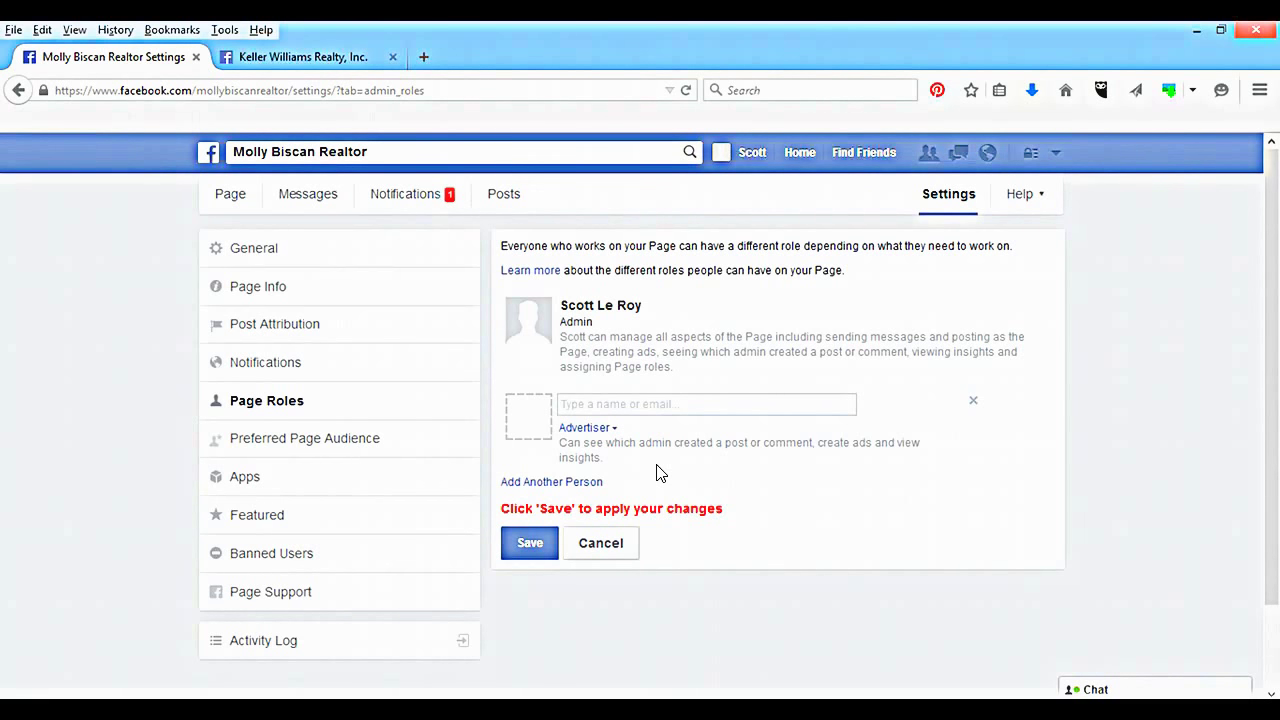
left_click(604, 428)
left_click(605, 523)
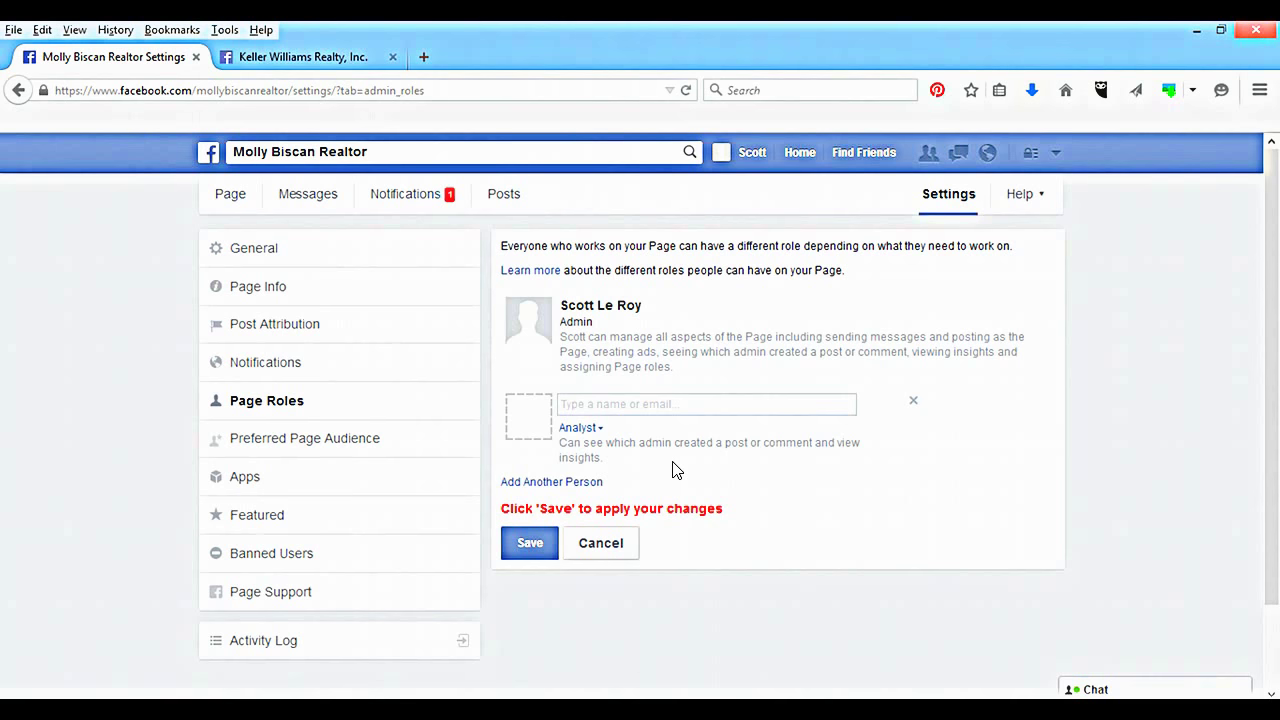
left_click(578, 430)
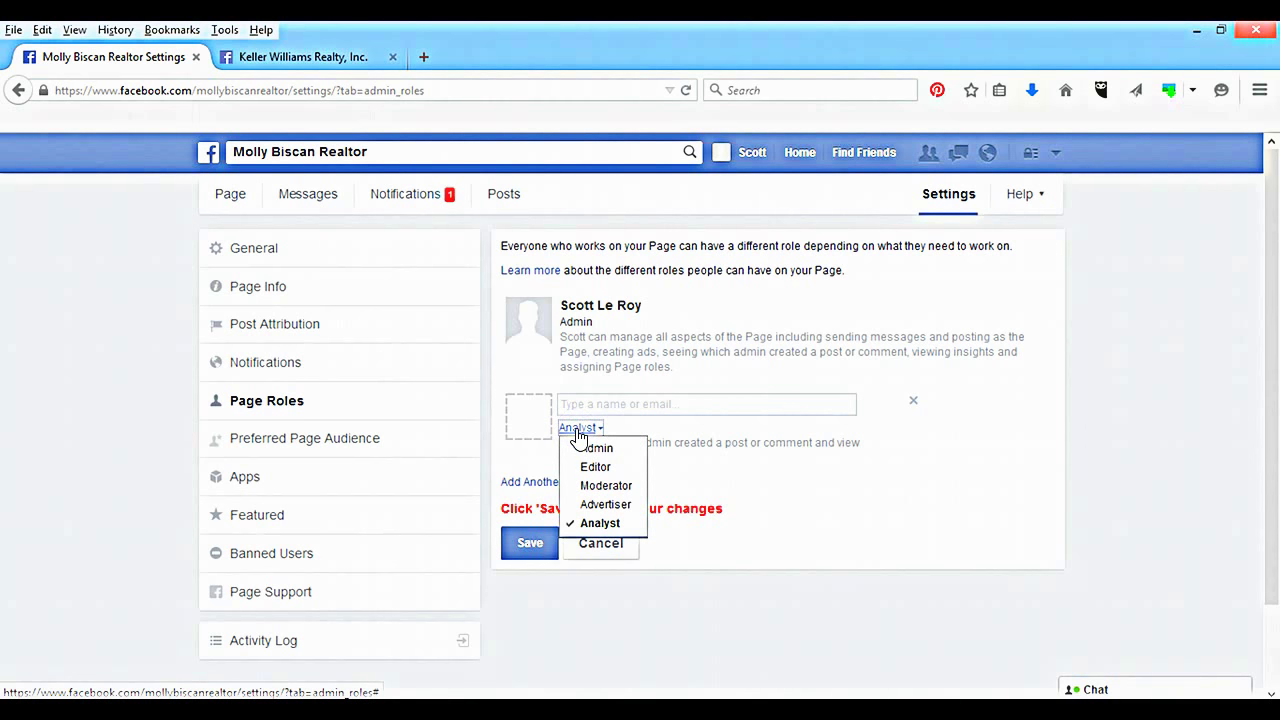
left_click(634, 466)
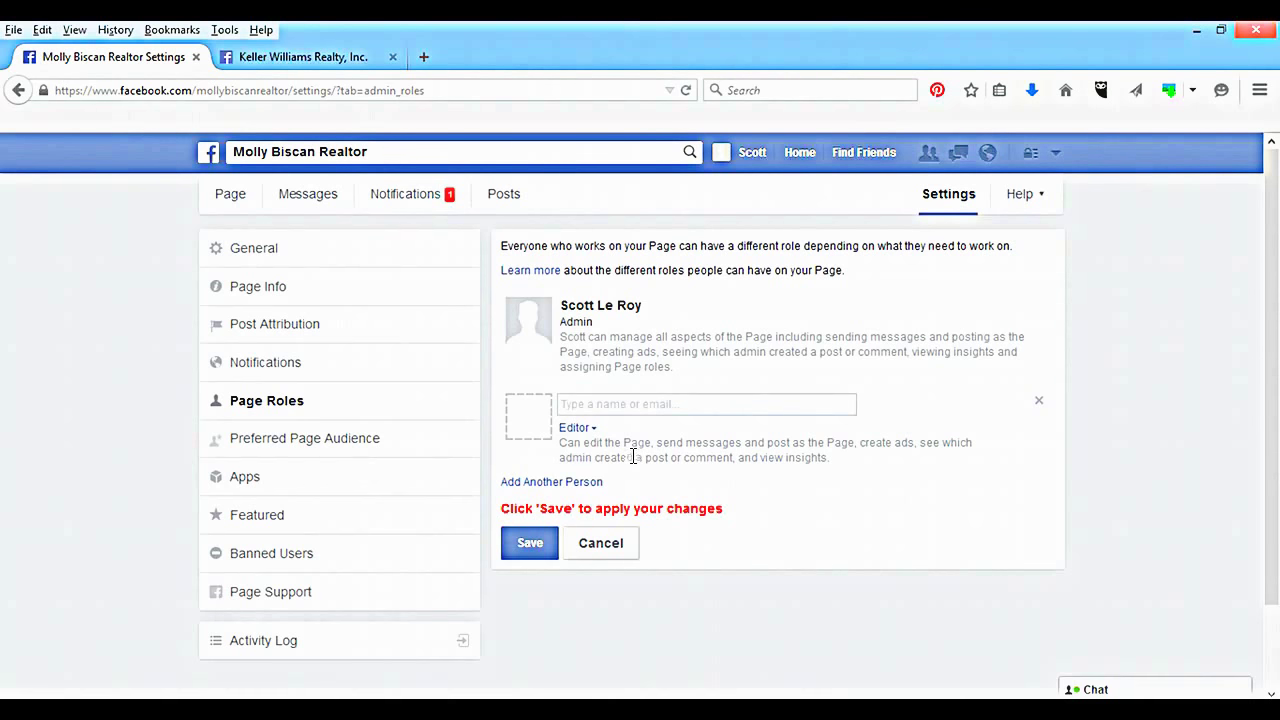
- Leave Page Roles without adding a person and return to the business page
left_click(628, 409)
left_click(549, 556)
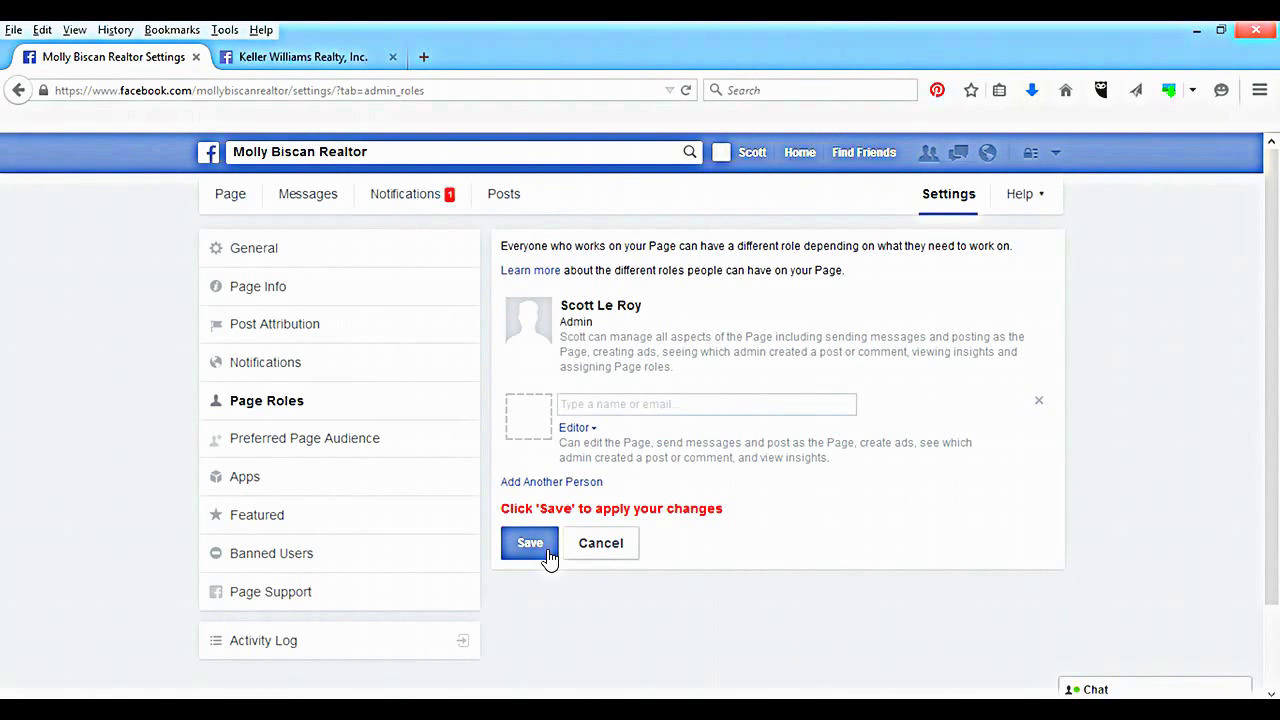
left_click(231, 196)
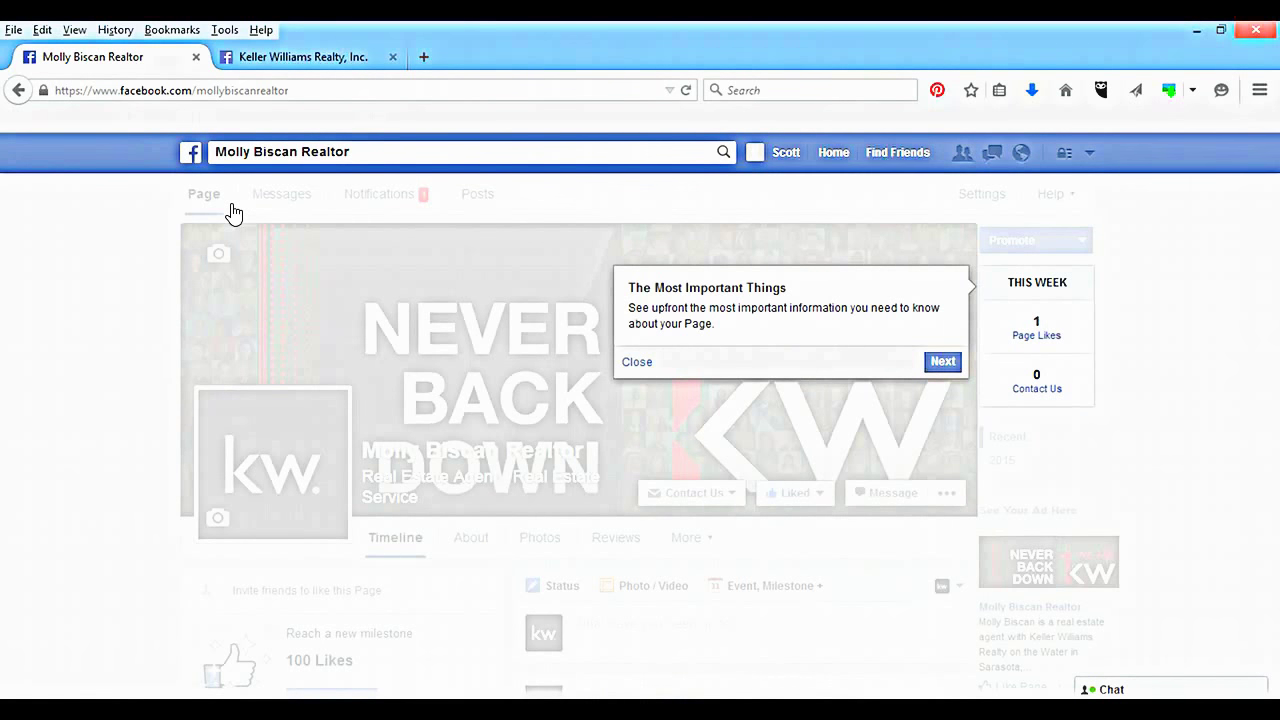
- Dismiss the introductory page tour and examine the contact details and description in the business page's About overview
left_click(632, 362)
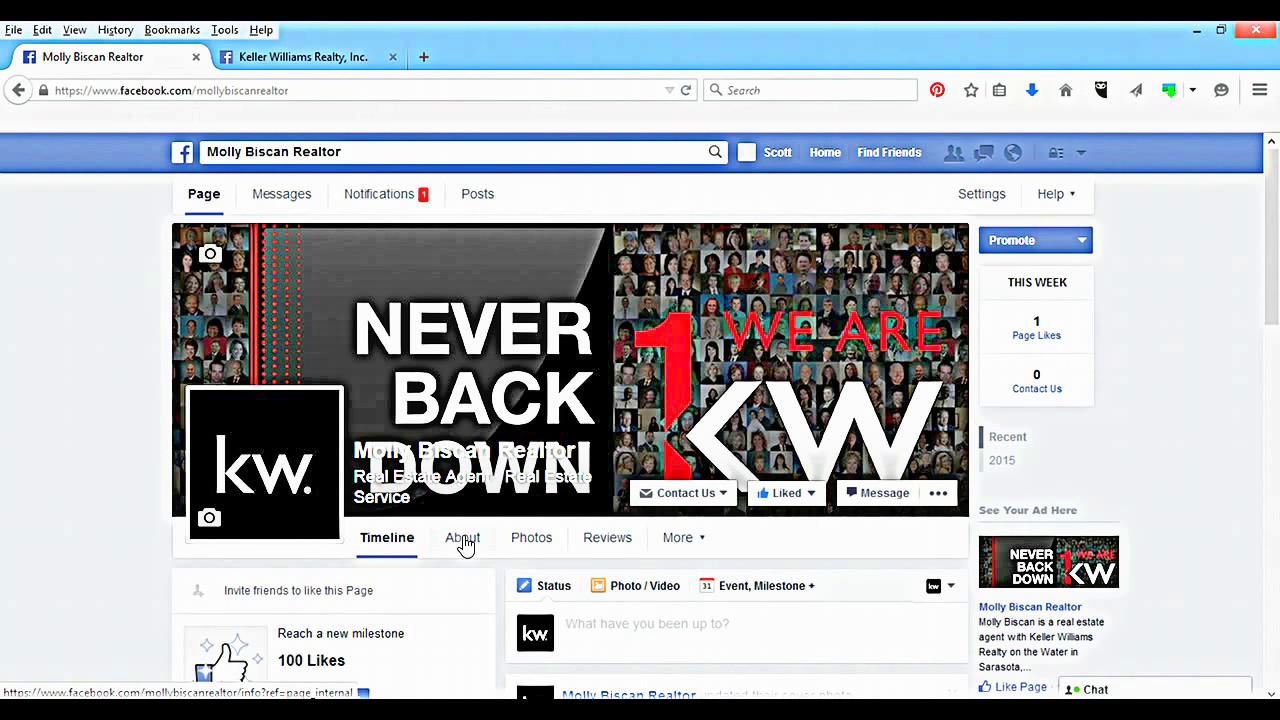
left_click(463, 541)
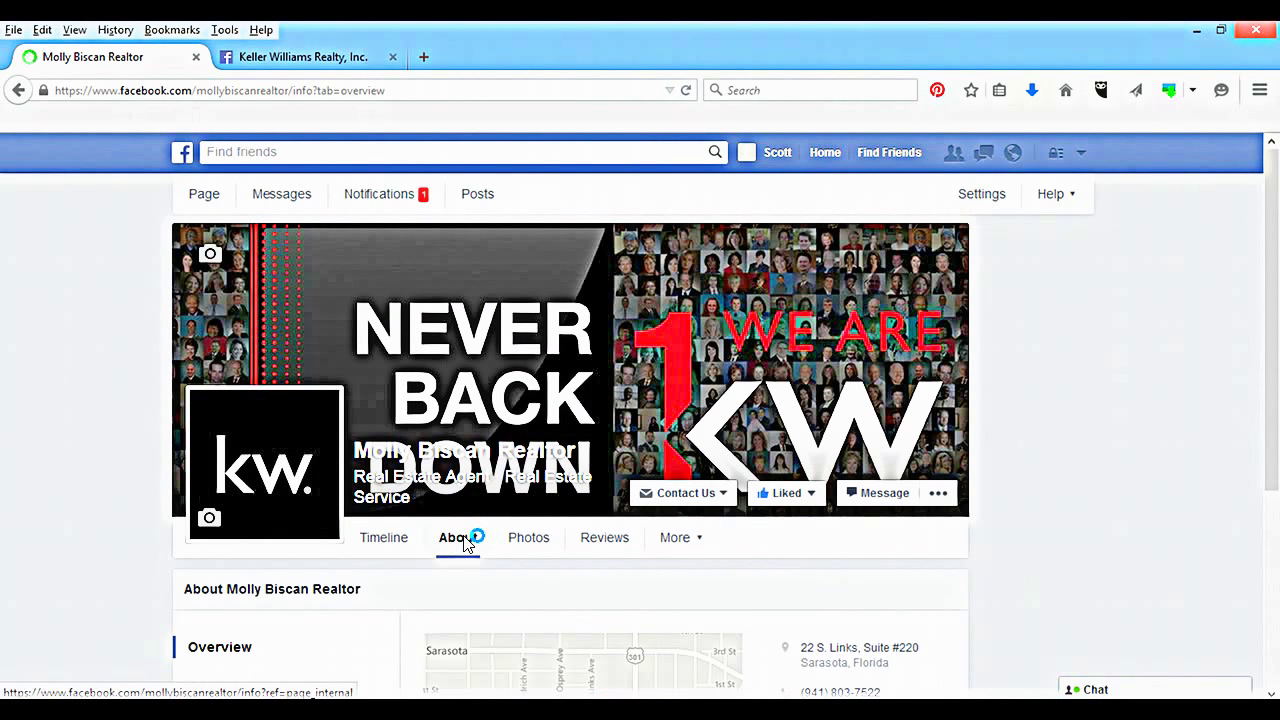
scroll(400, 520, "down", 4)
scroll(386, 445, "down", 2)
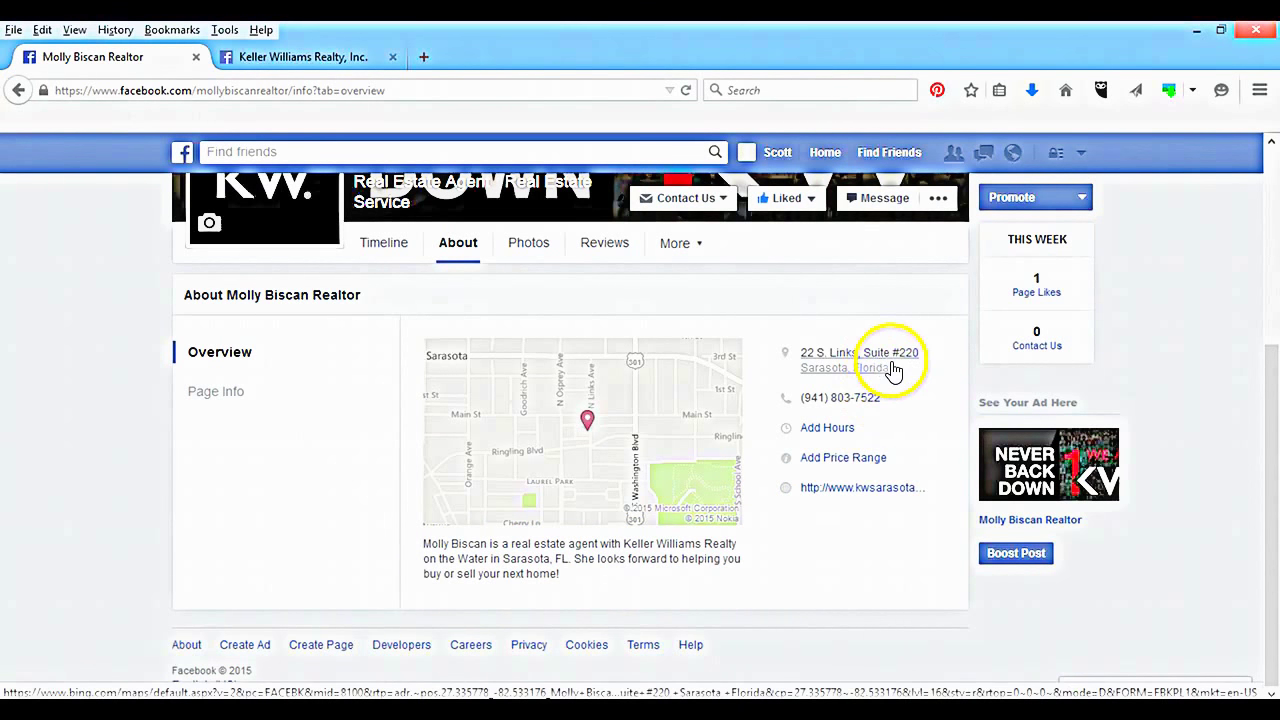
- Look at the business hours entry from the About overview, return to the overview, and open the full Page Info details
left_click(830, 429)
scroll(665, 407, "down", 3)
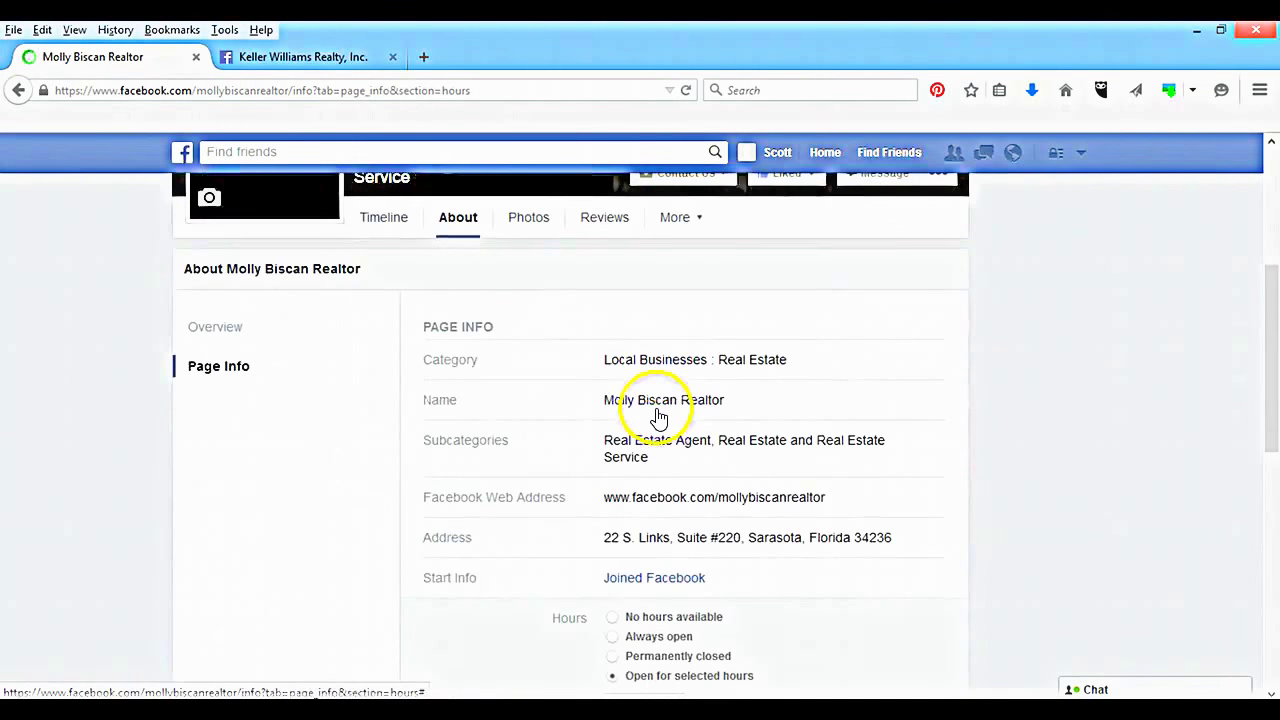
left_click(224, 331)
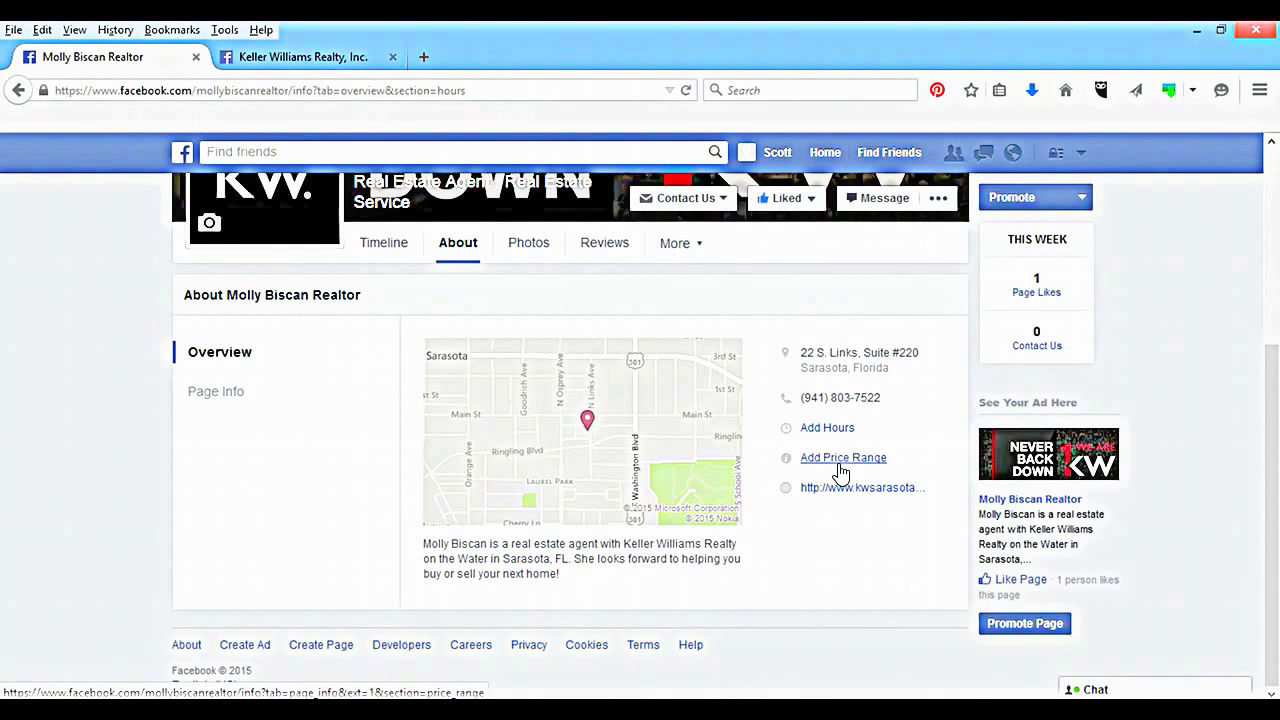
left_click(229, 405)
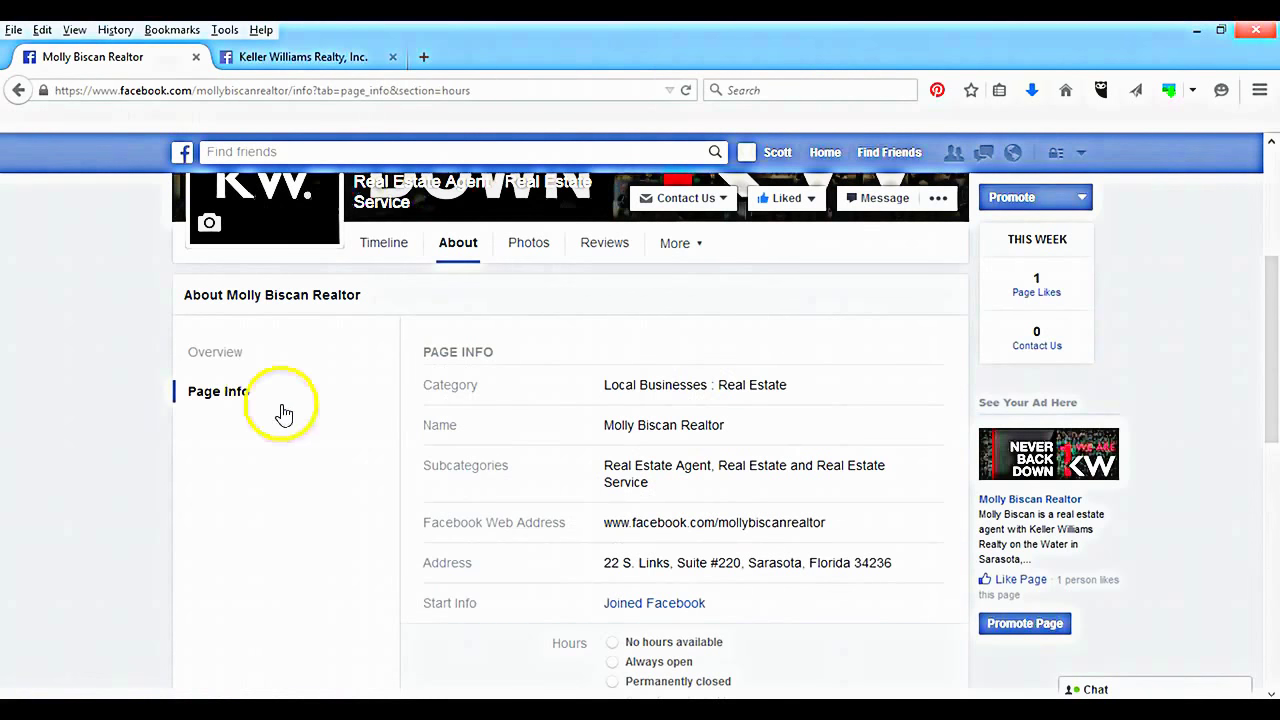
- Open the page name for editing in Page Info and cancel without changing it
scroll(455, 400, "down", 1)
scroll(455, 400, "down", 1)
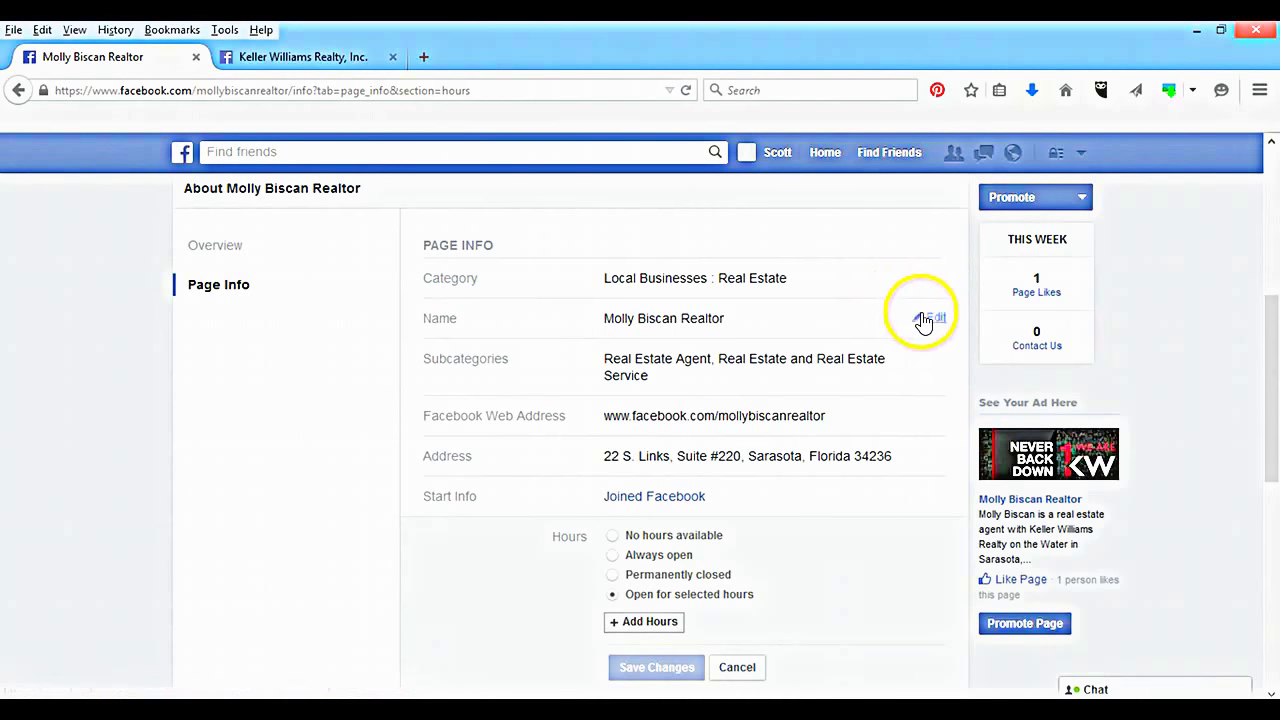
left_click(928, 320)
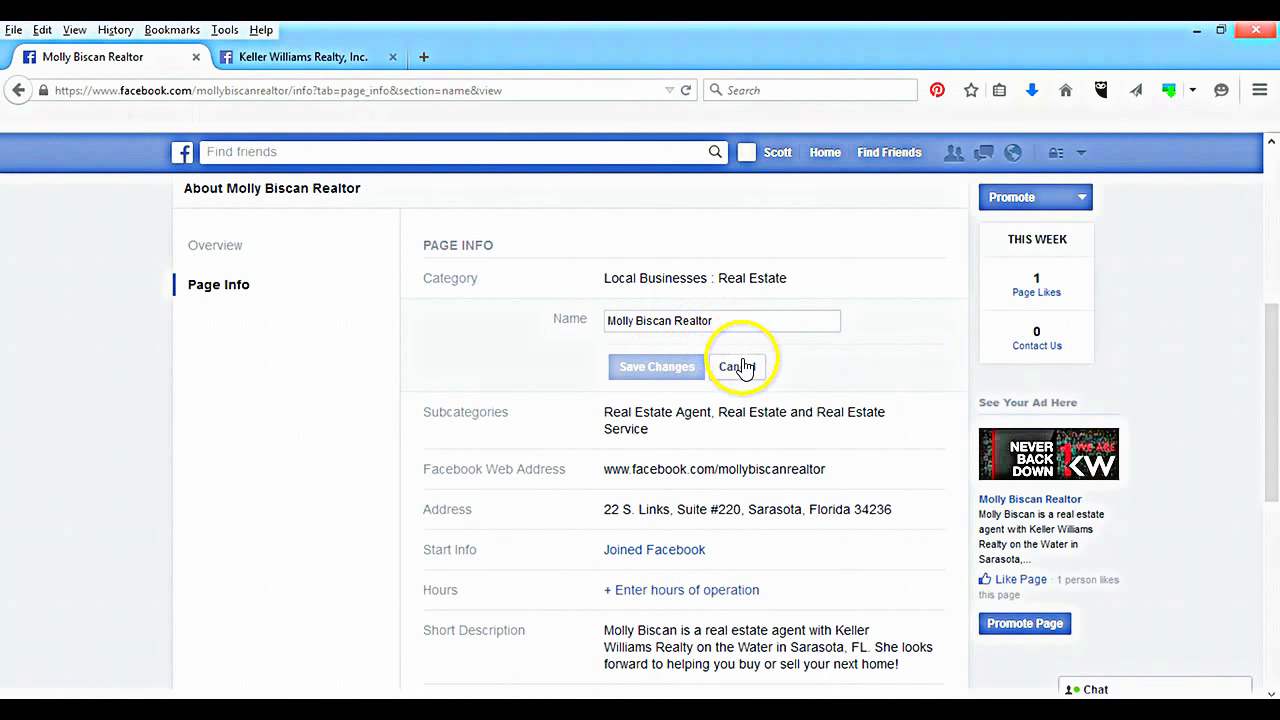
left_click(739, 367)
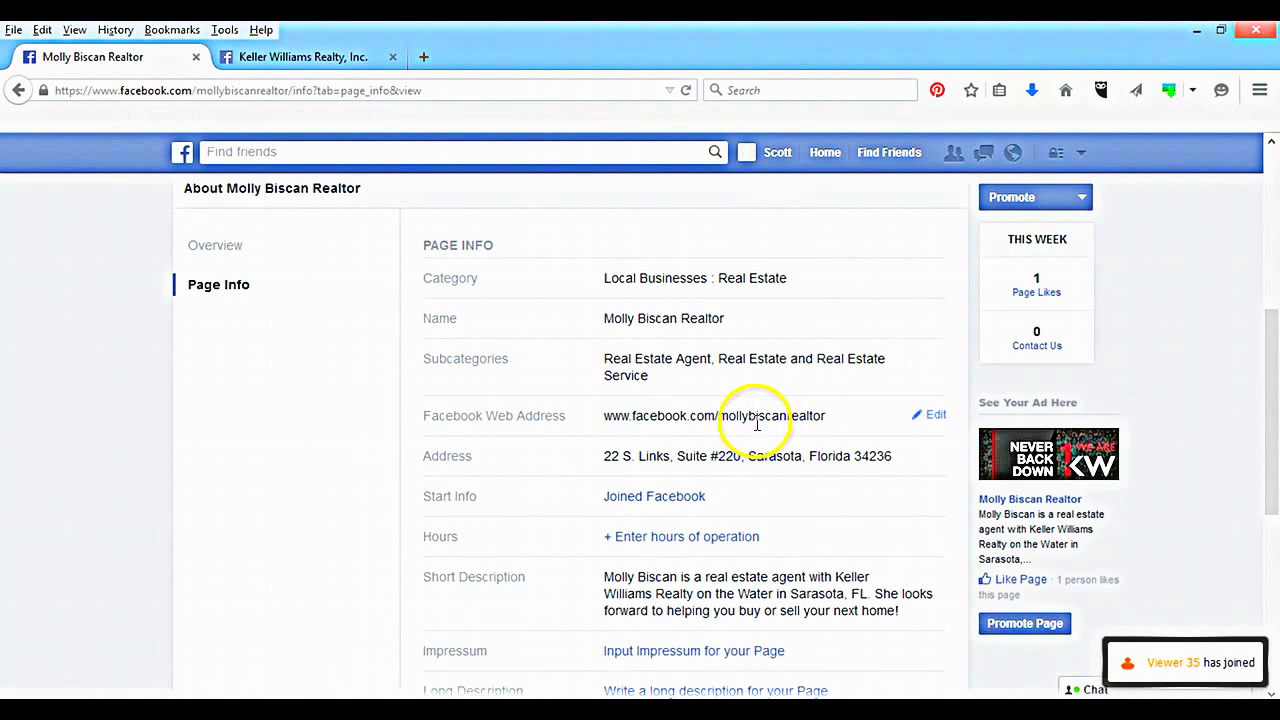
- View the form for changing the page's Facebook web address and return to Page Info without changing the address
left_click(931, 415)
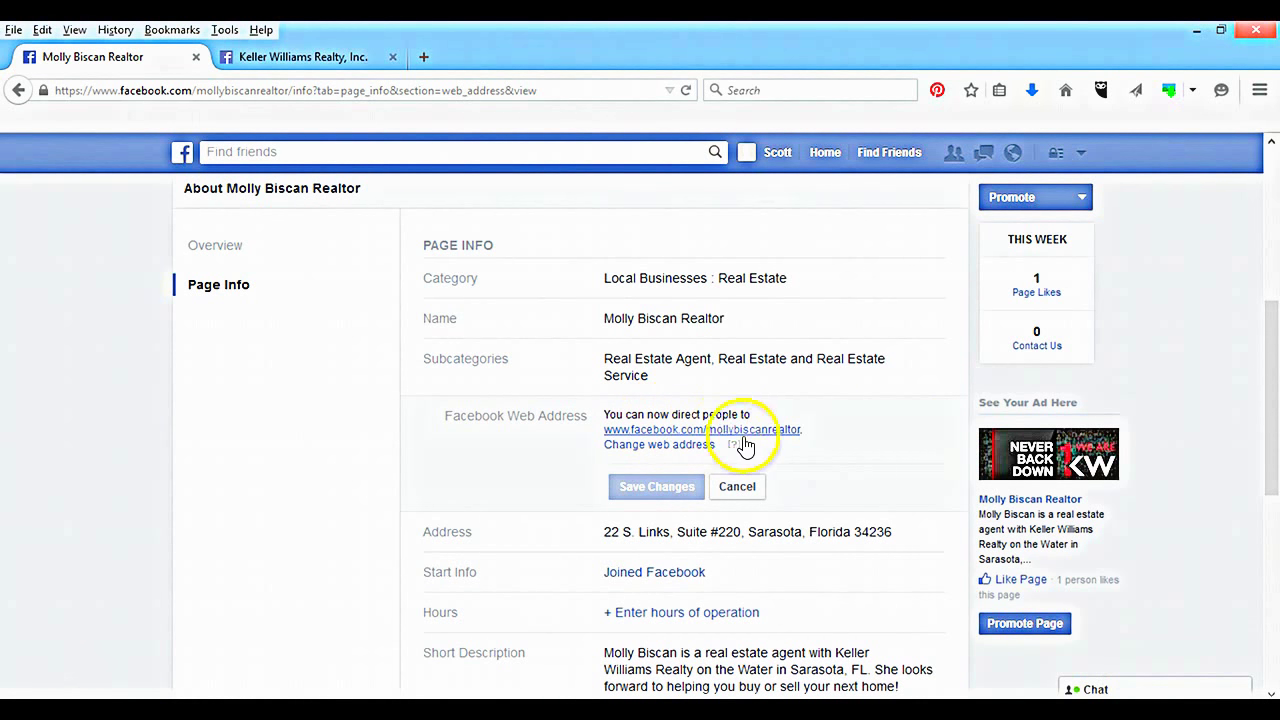
left_click(695, 447)
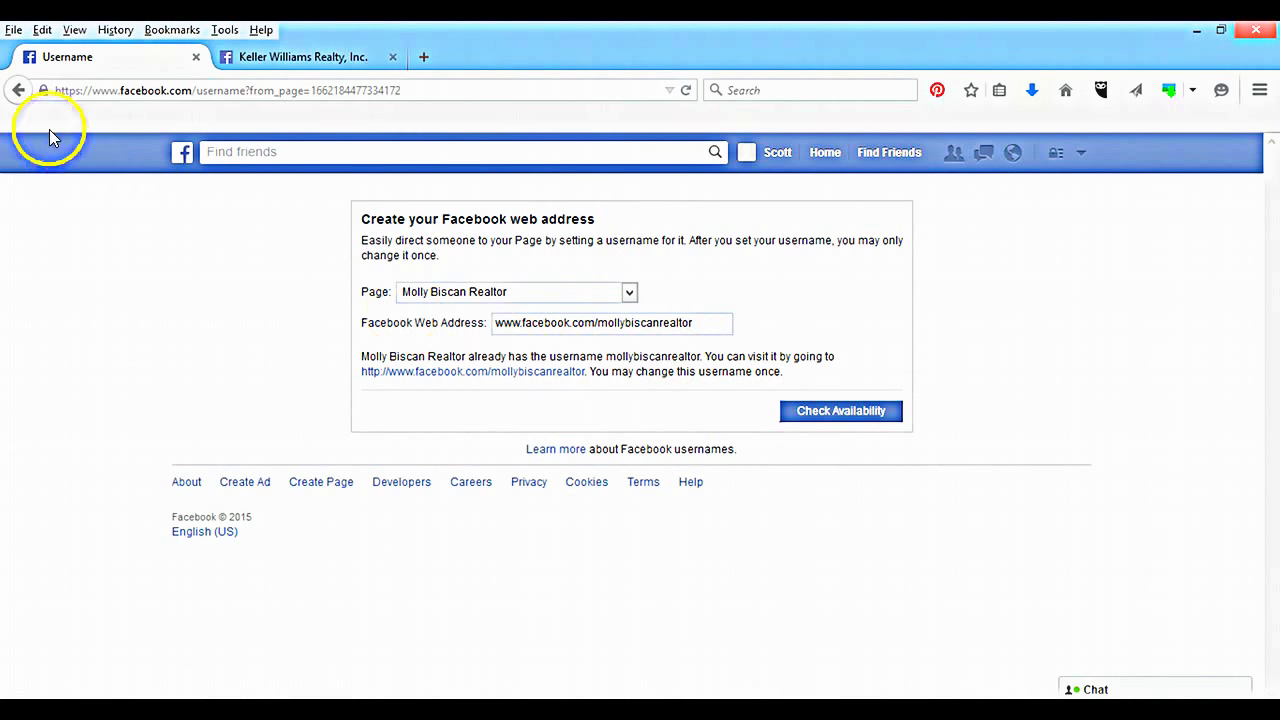
left_click(22, 92)
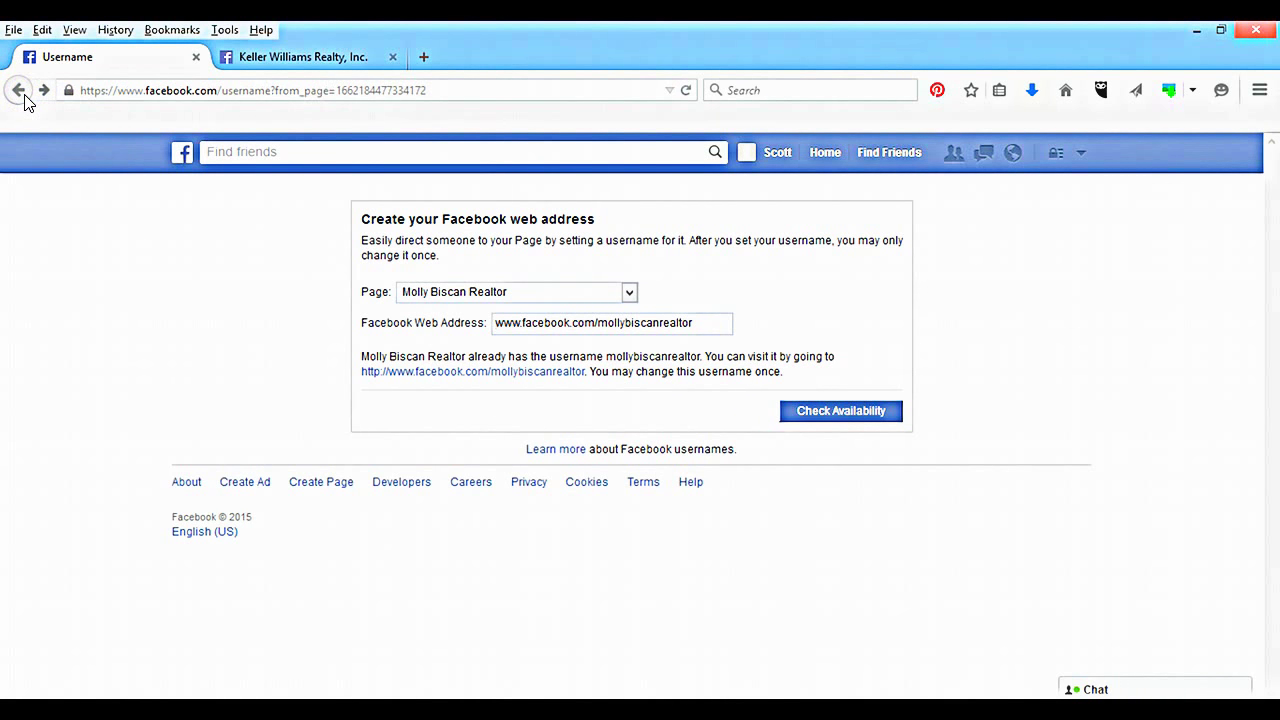
left_click(24, 96)
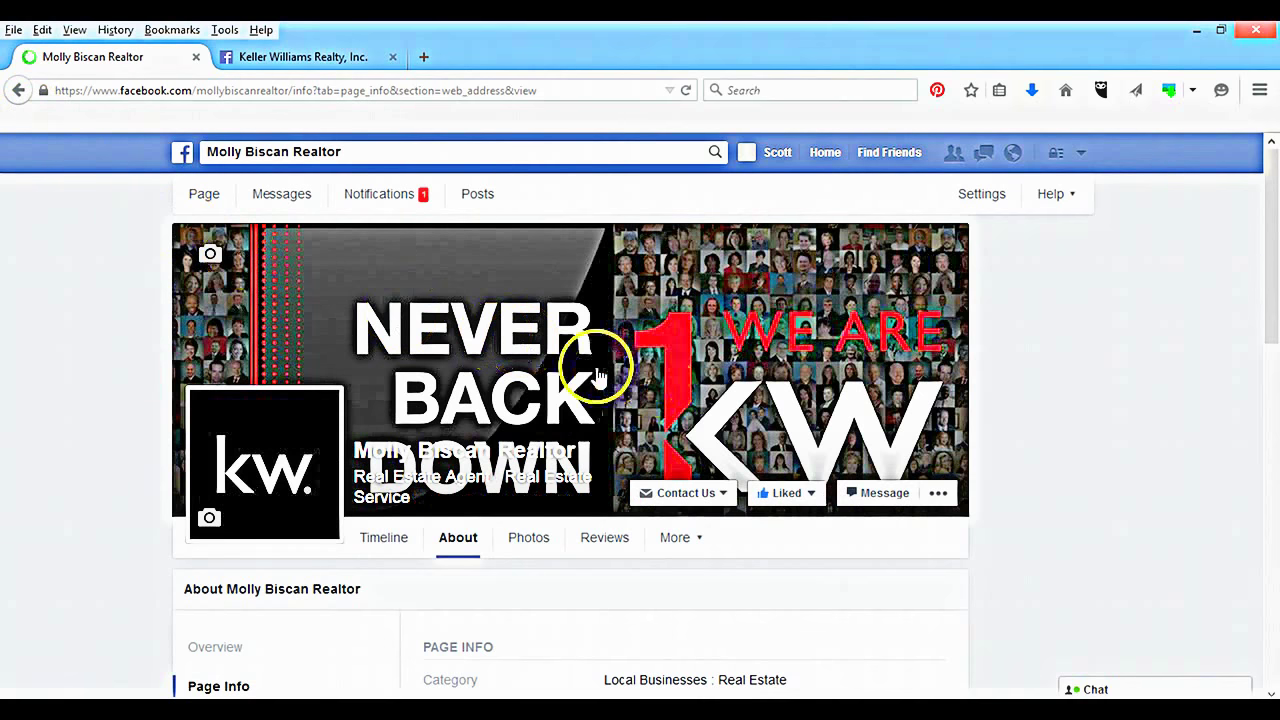
- Open the hours of operation for editing in Page Info
scroll(550, 365, "down", 4)
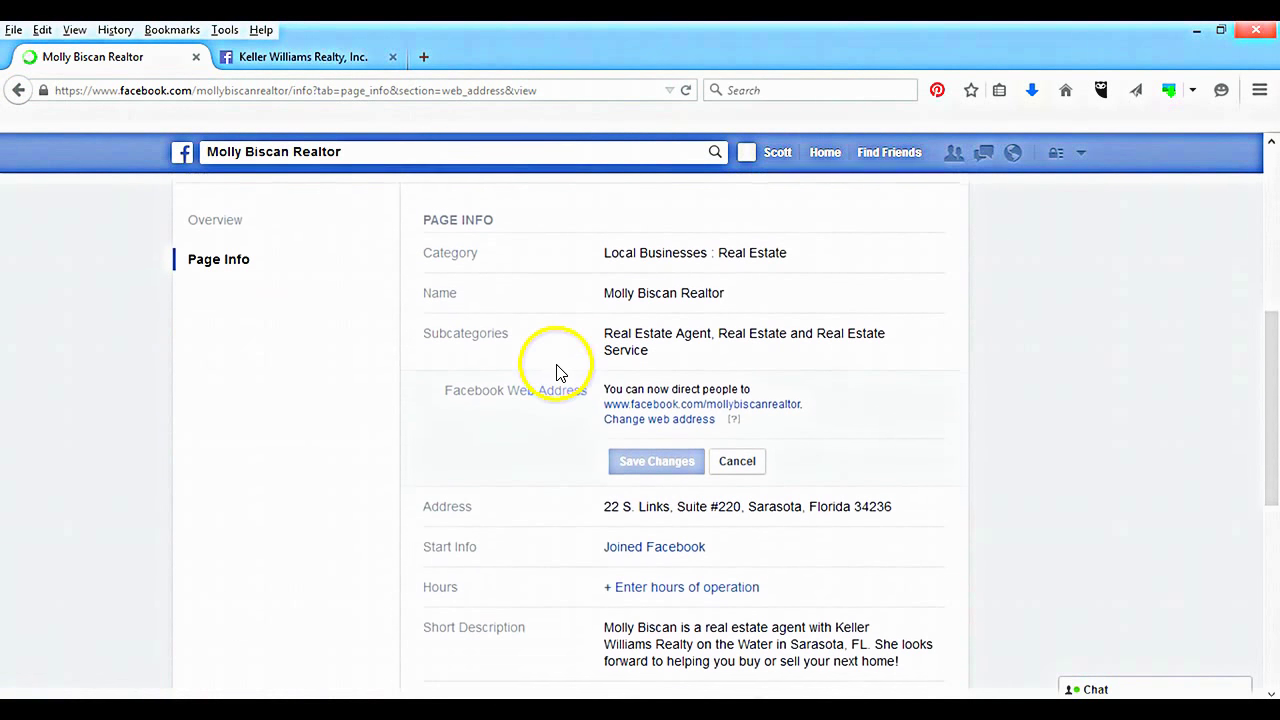
scroll(571, 380, "down", 2)
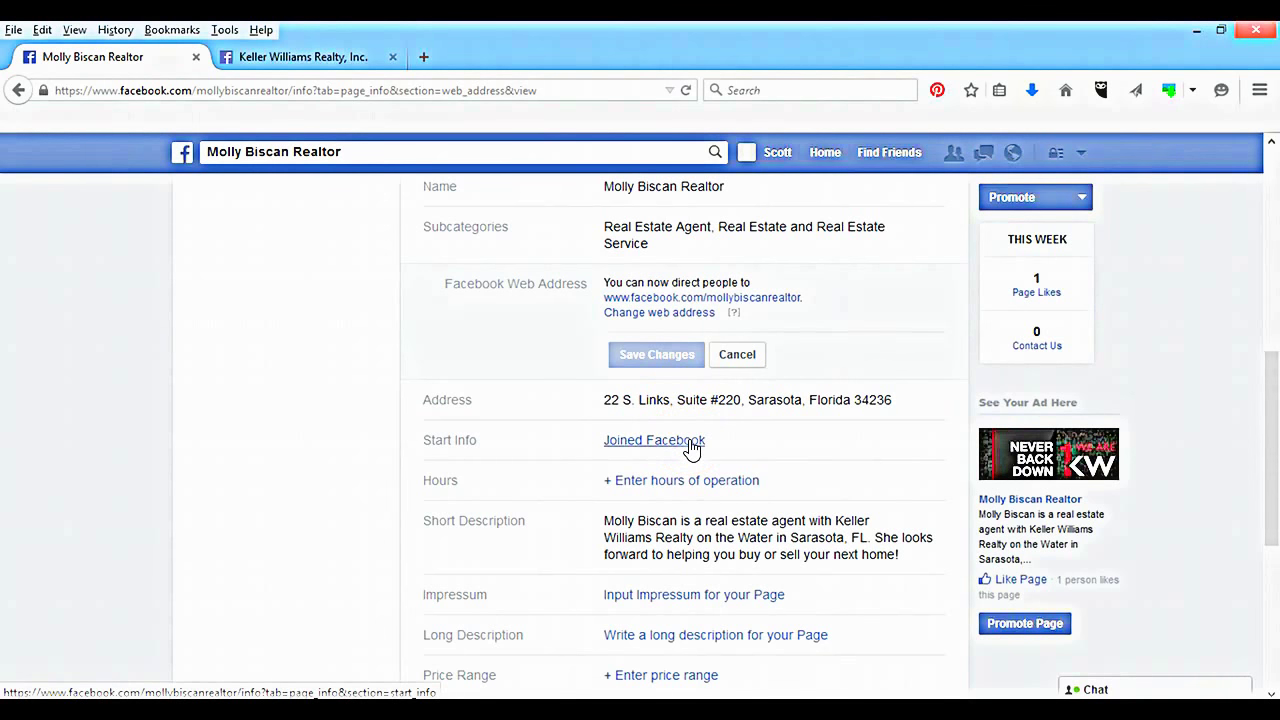
left_click(704, 480)
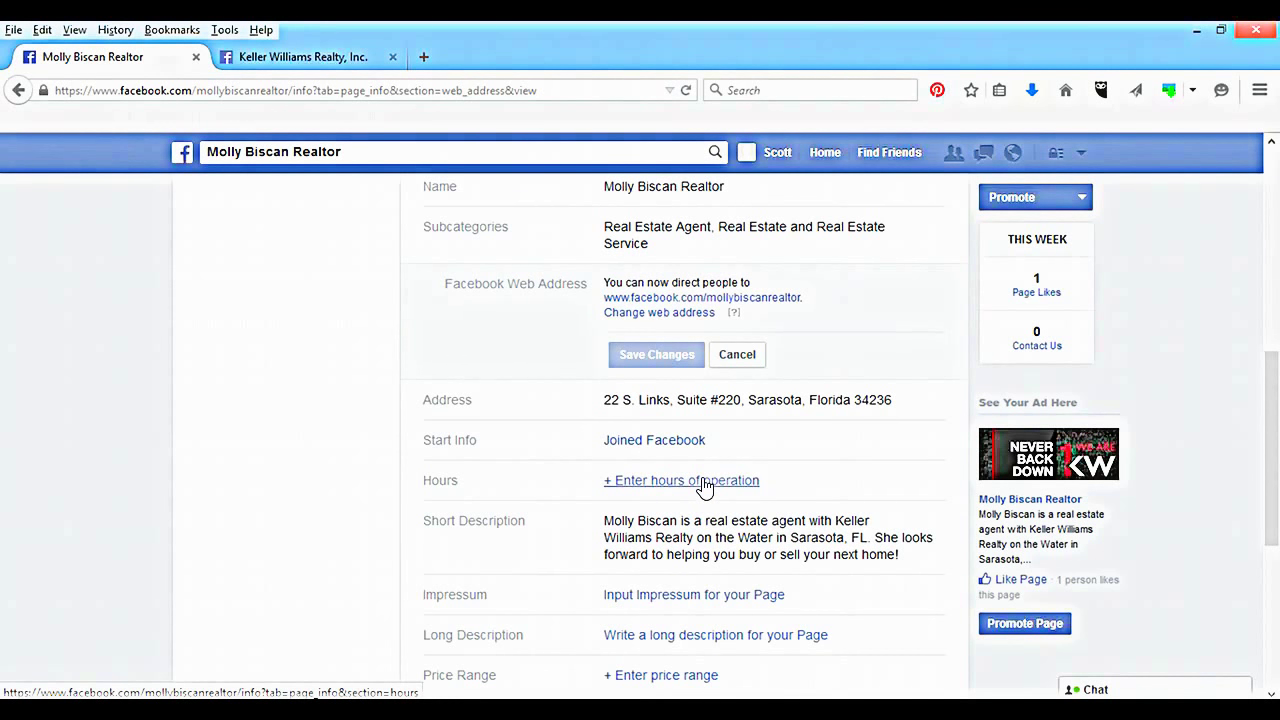
left_click(704, 482)
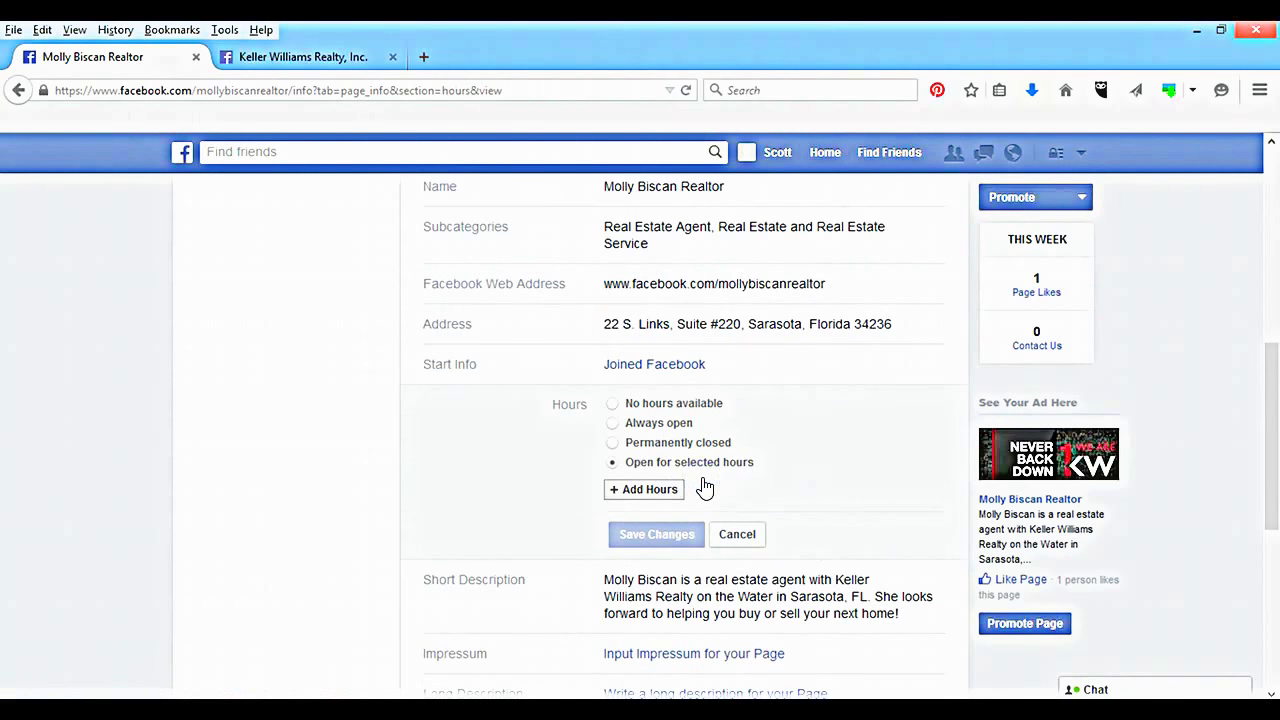